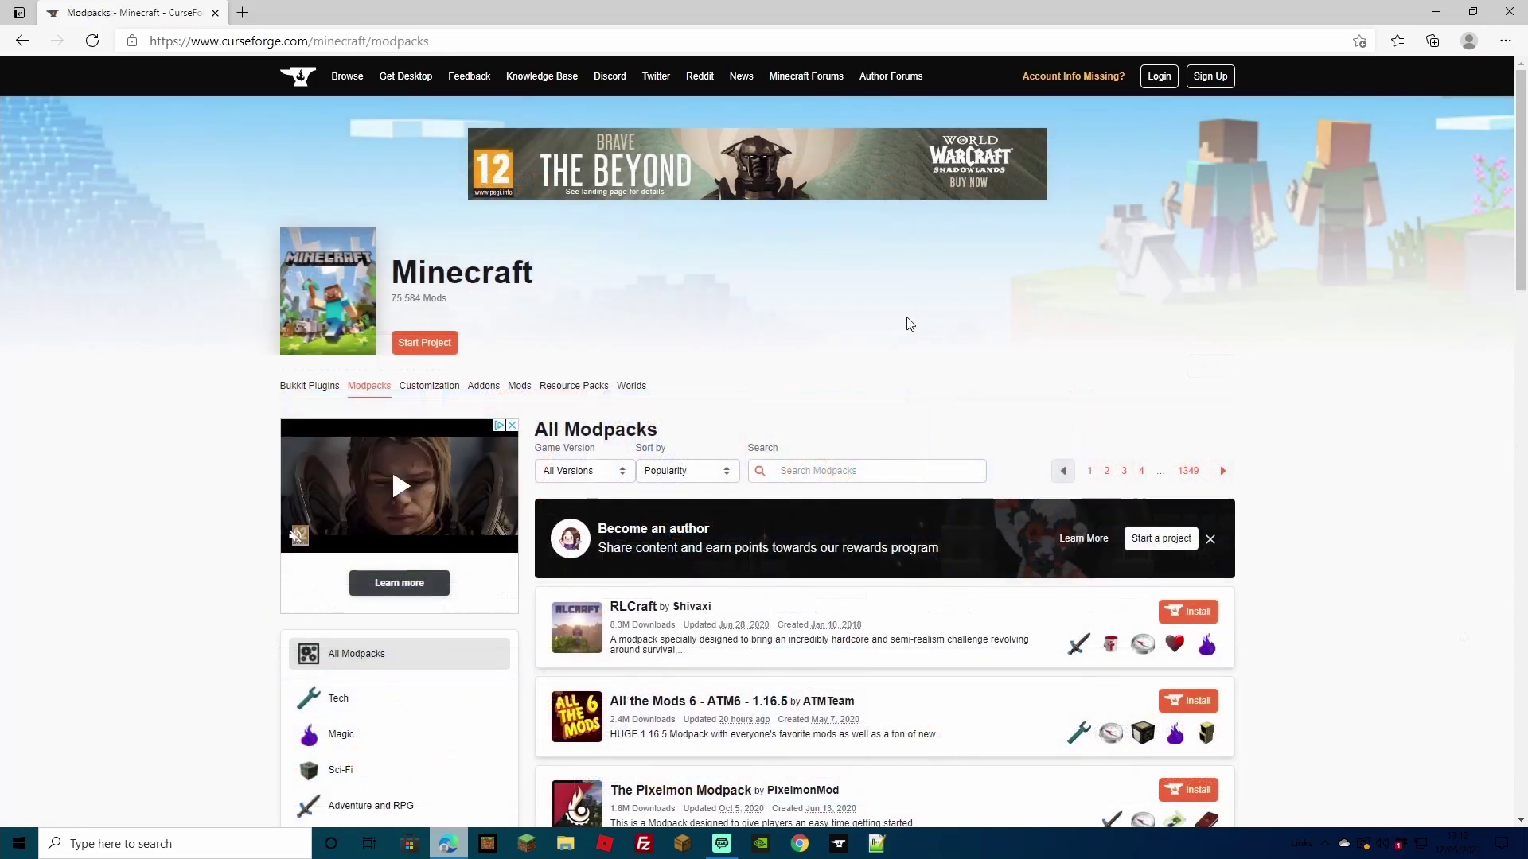
# - Start installing RLCraft from CurseForge, dismiss the first app prompt and notice, then retry the install
pyautogui.scroll(-1, 911, 321)
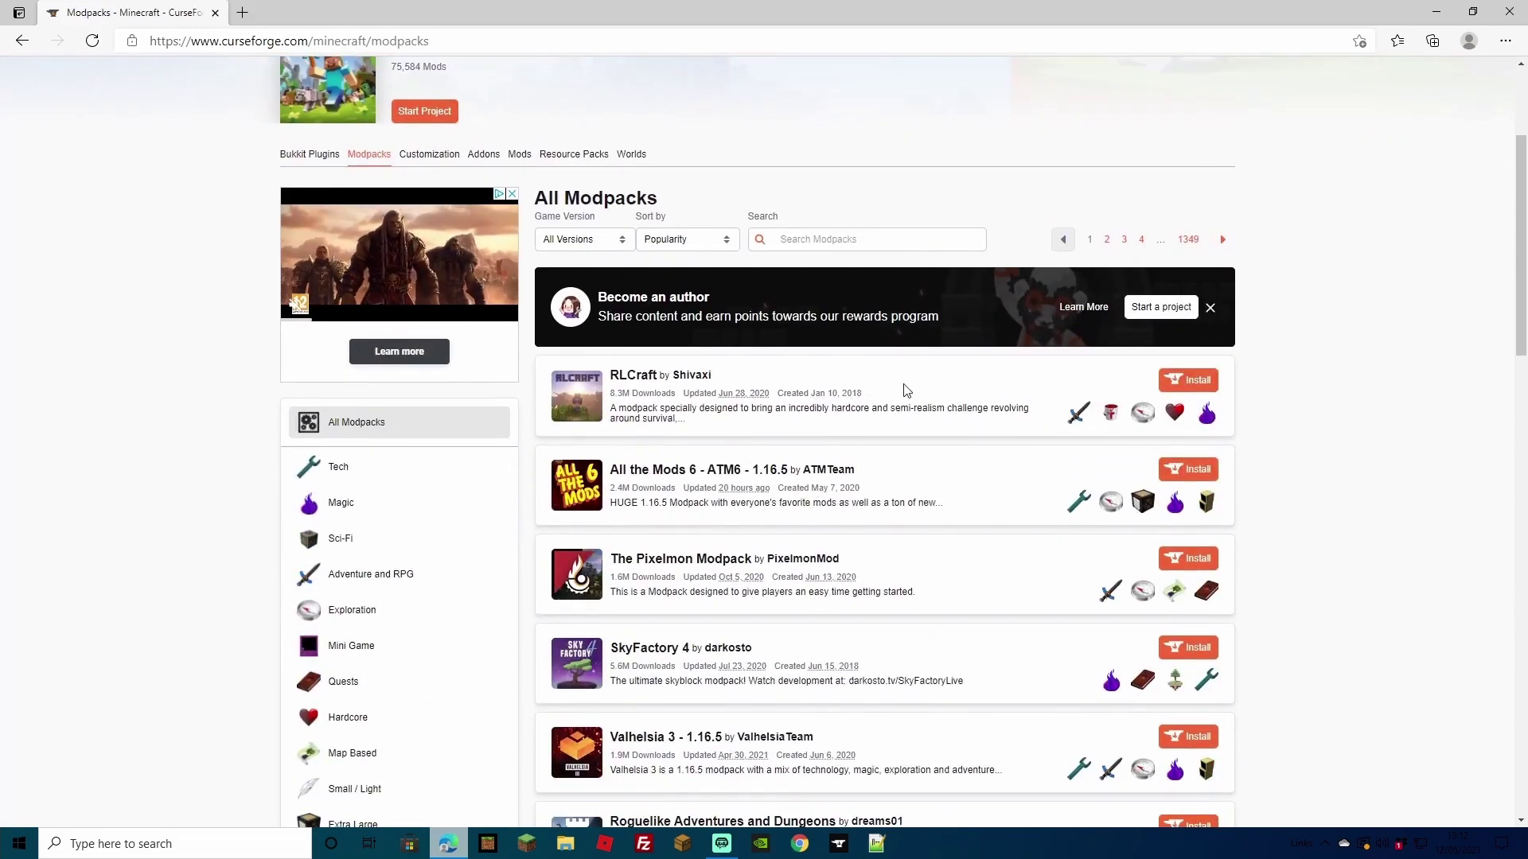
pyautogui.click(1191, 382)
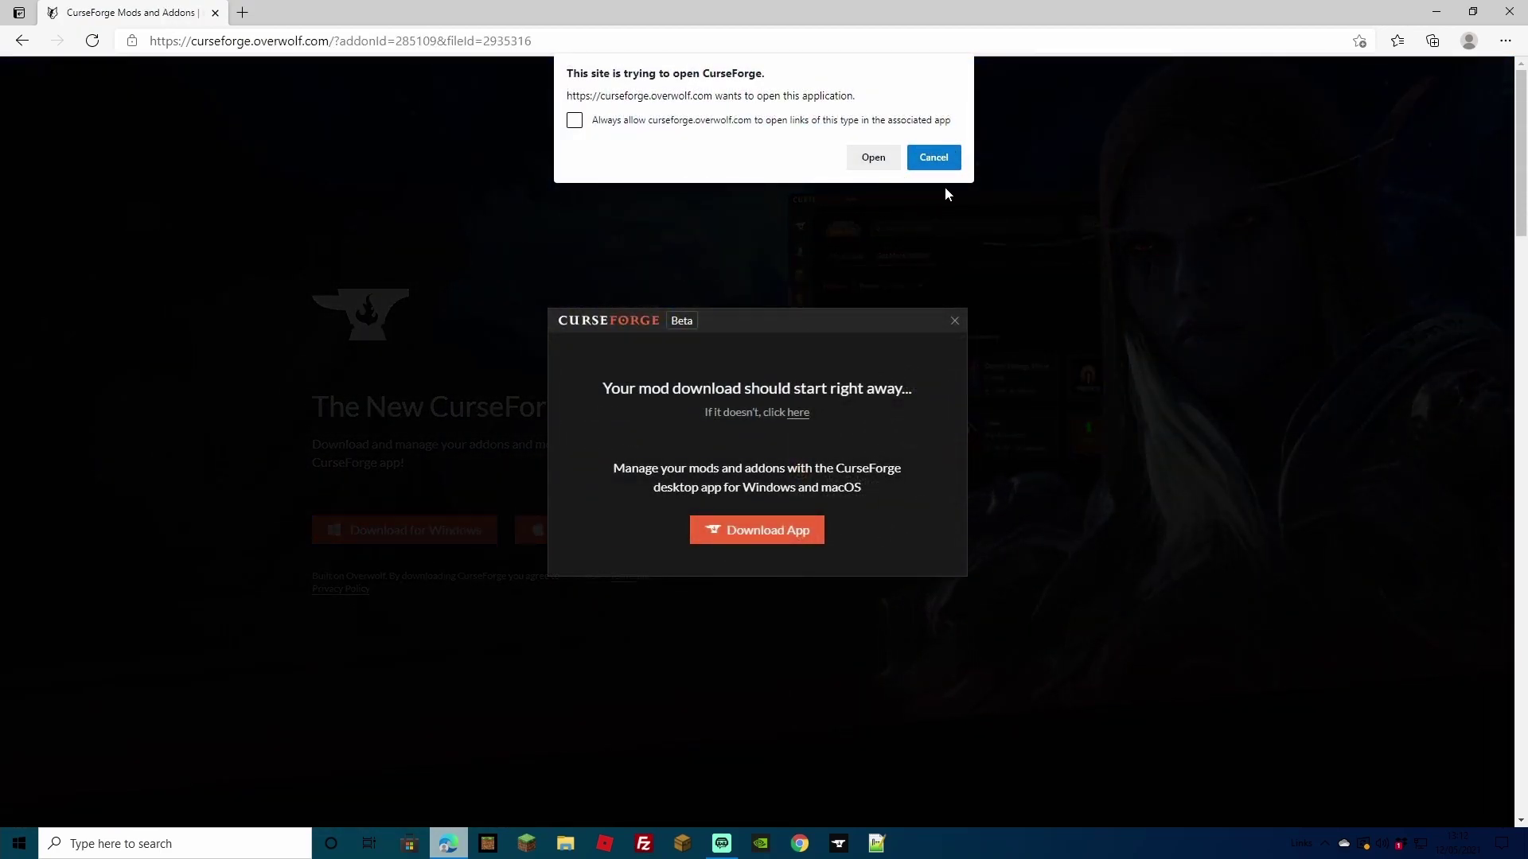
pyautogui.click(875, 158)
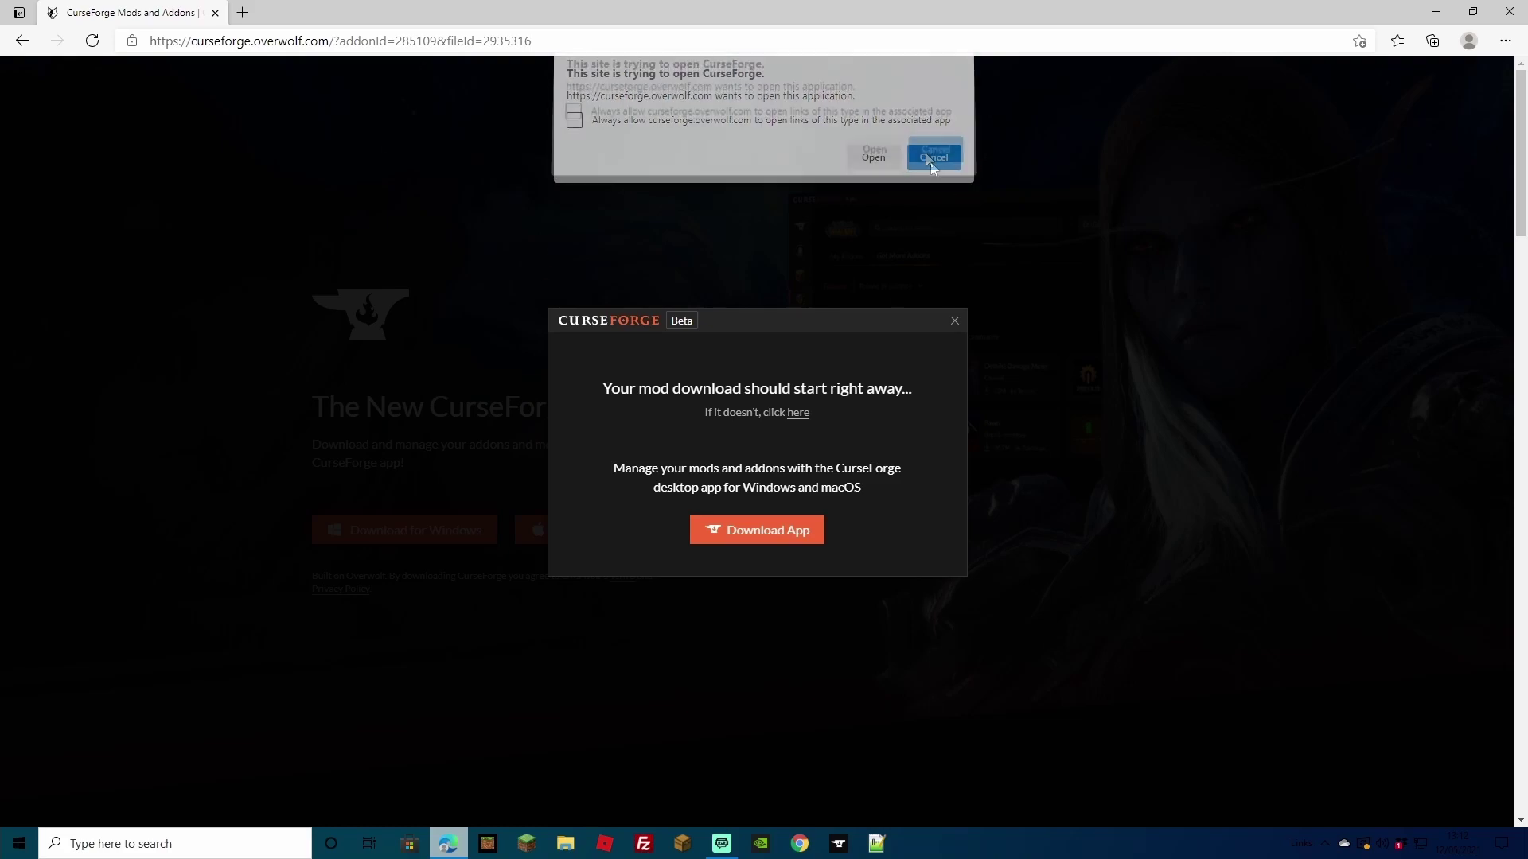
pyautogui.click(954, 319)
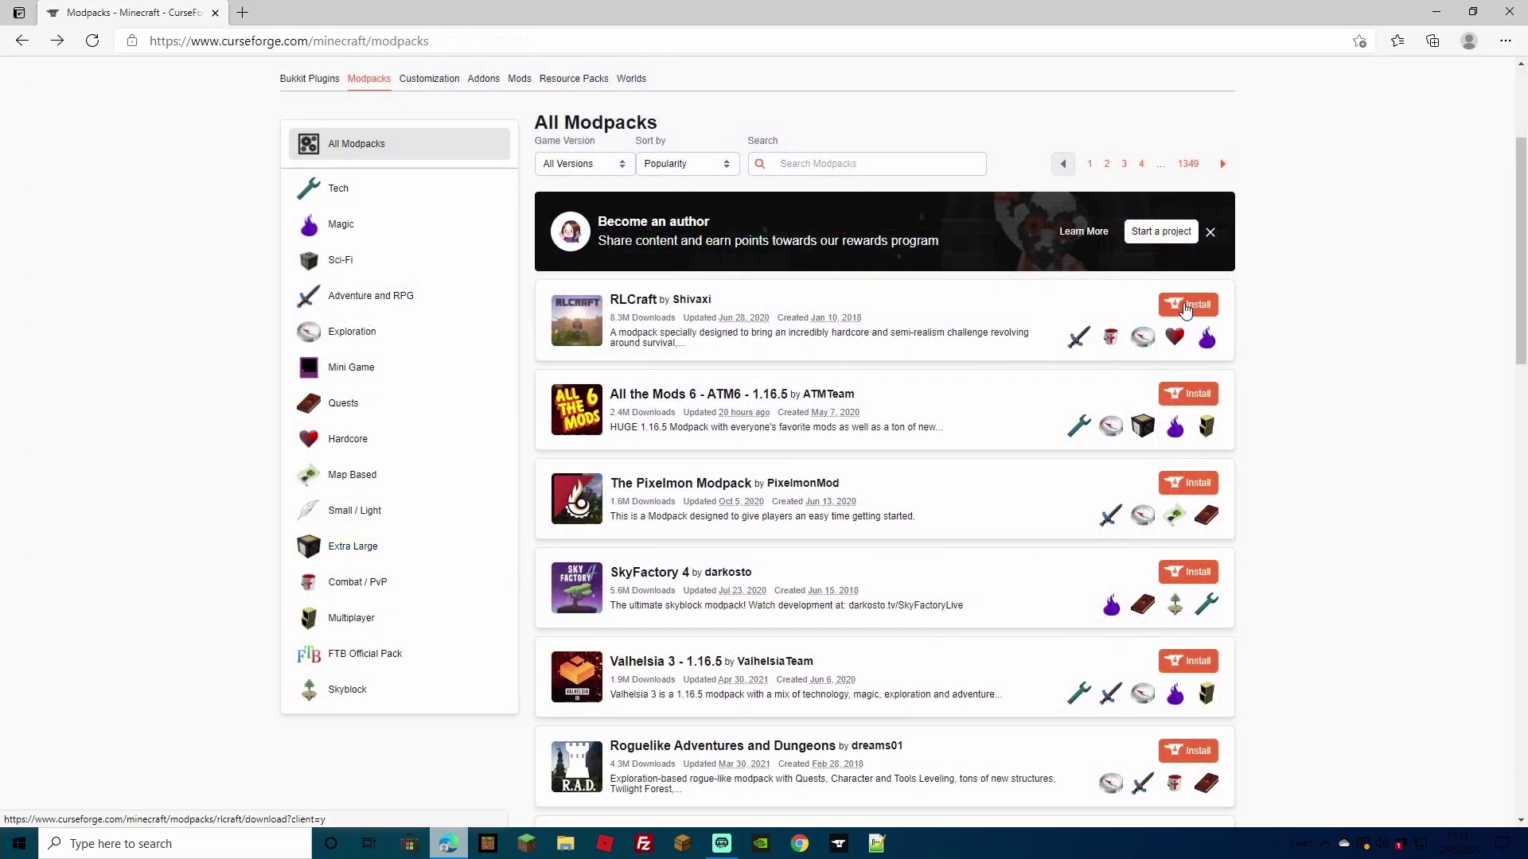
pyautogui.click(1188, 304)
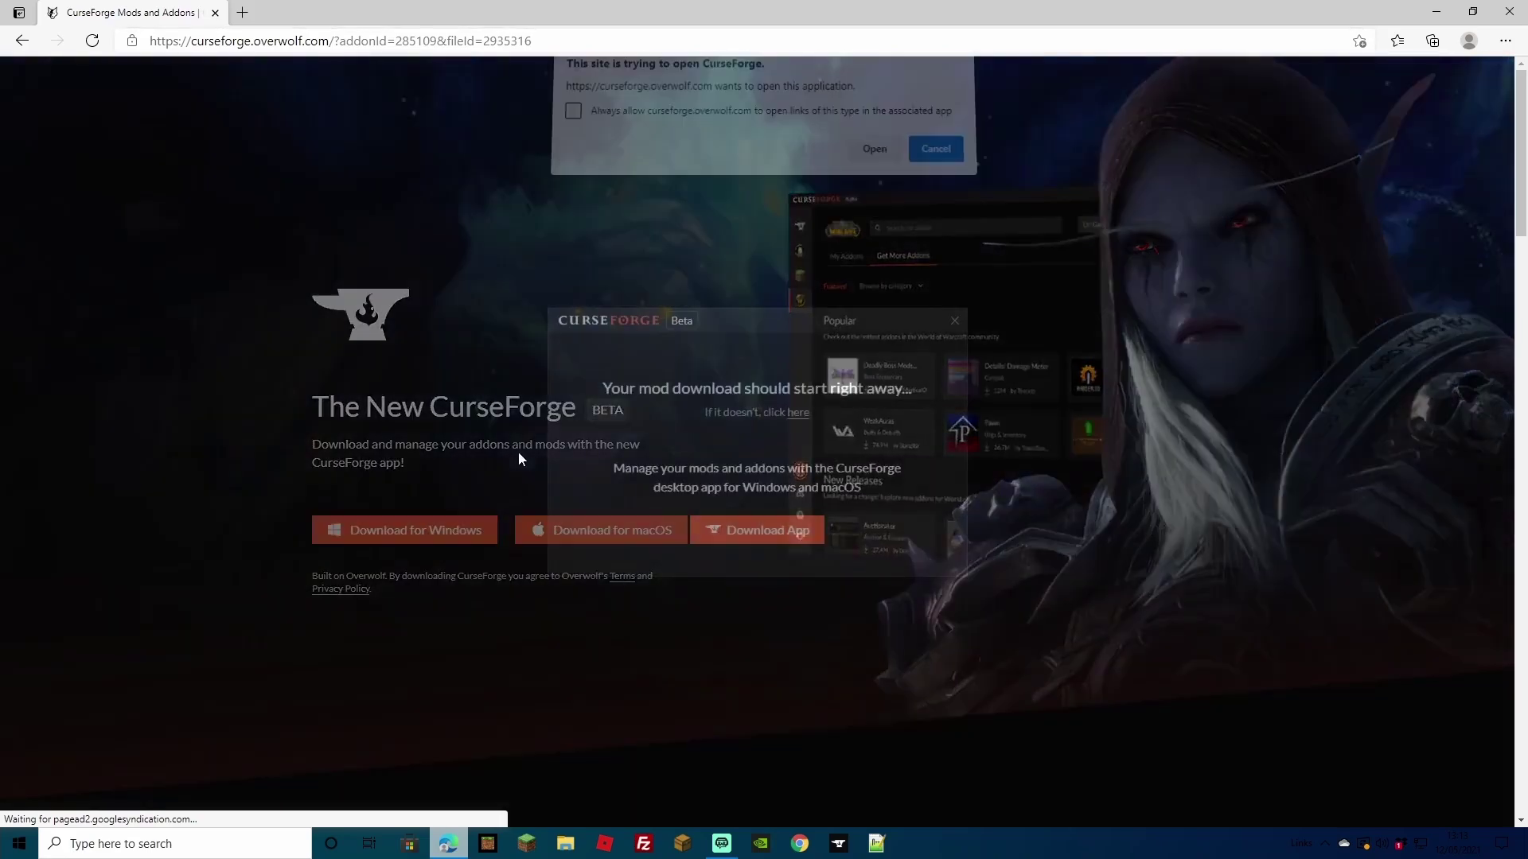
# - Open the CurseForge app from the browser, search modpacks for 'rl' and play RLCraft
pyautogui.click(873, 158)
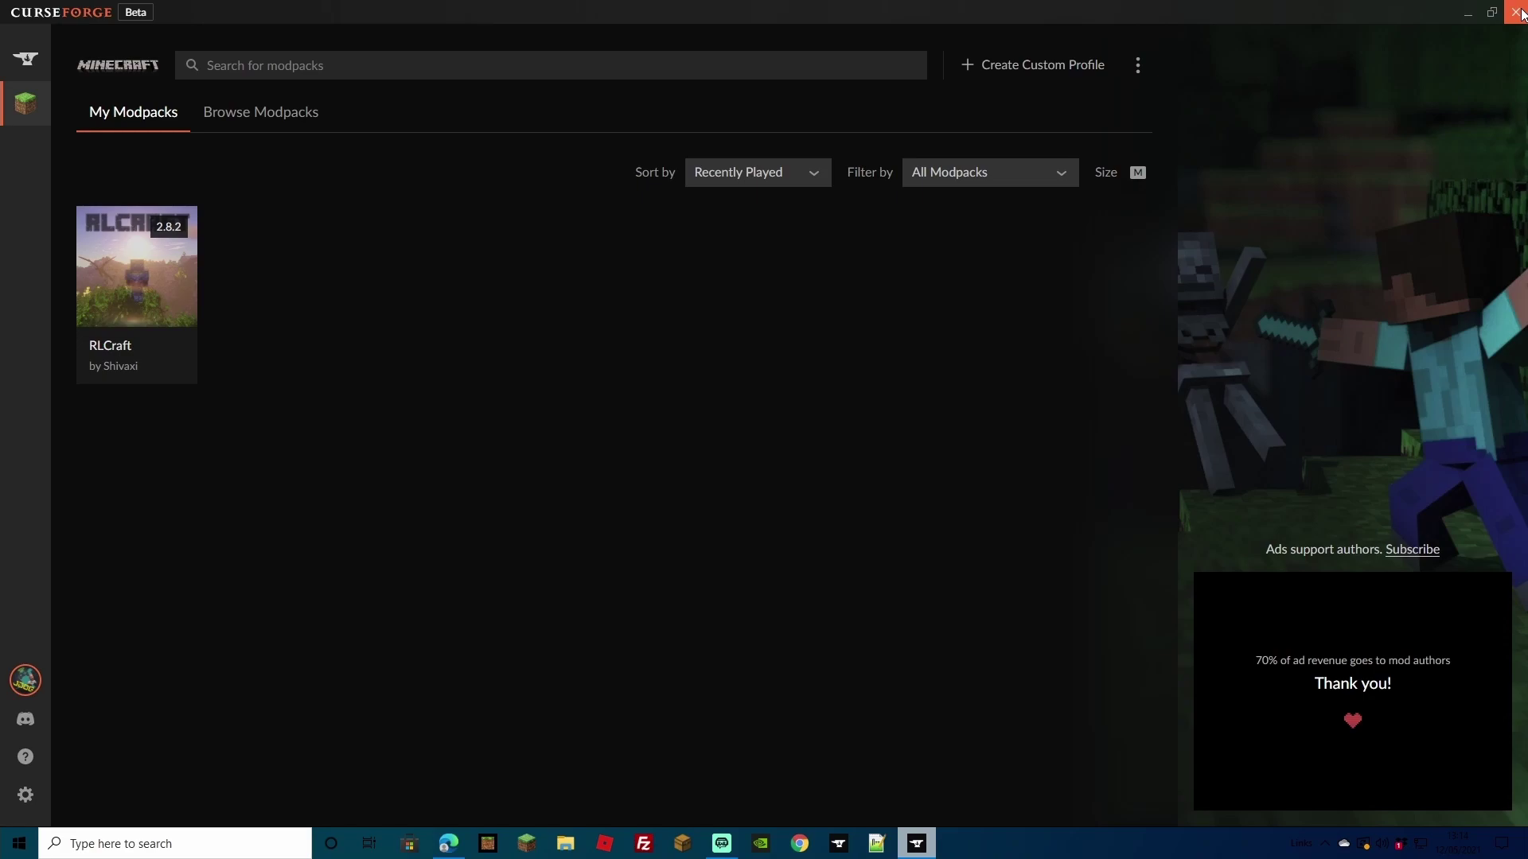
pyautogui.moveTo(106, 231)
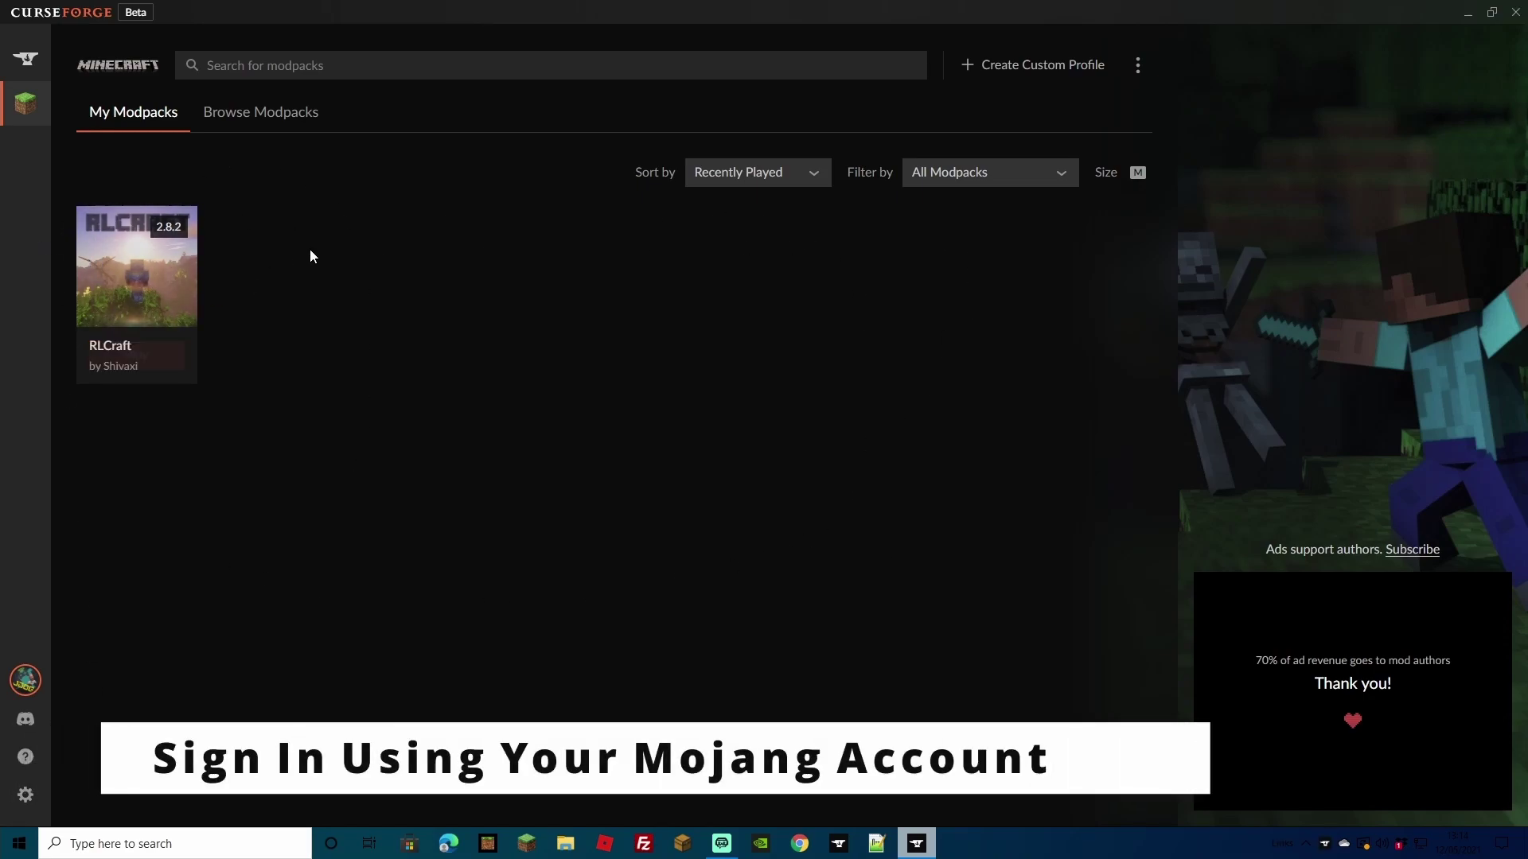
pyautogui.click(247, 120)
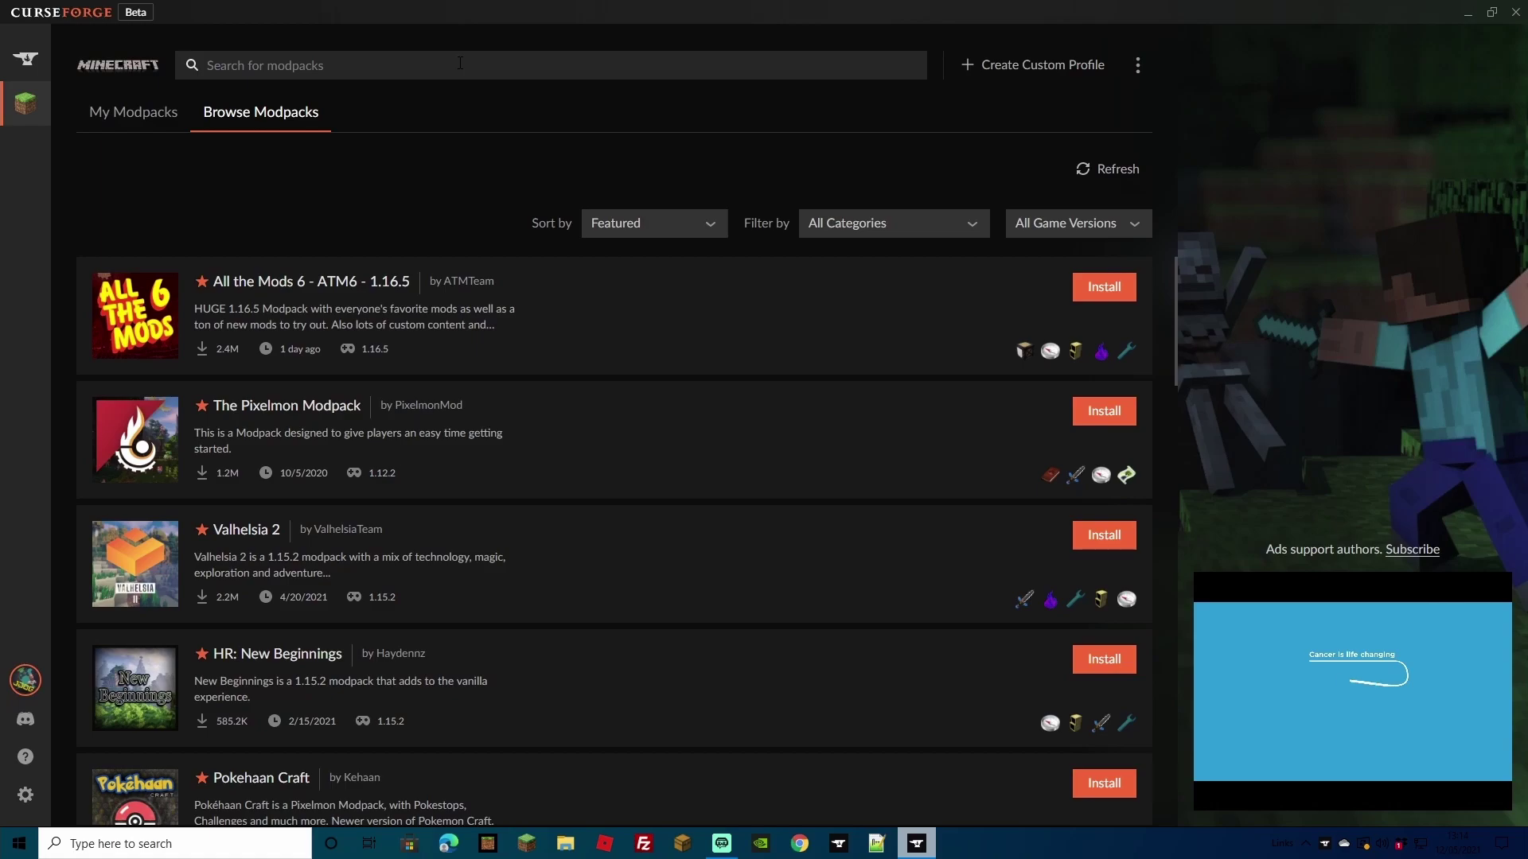
pyautogui.write('rl')
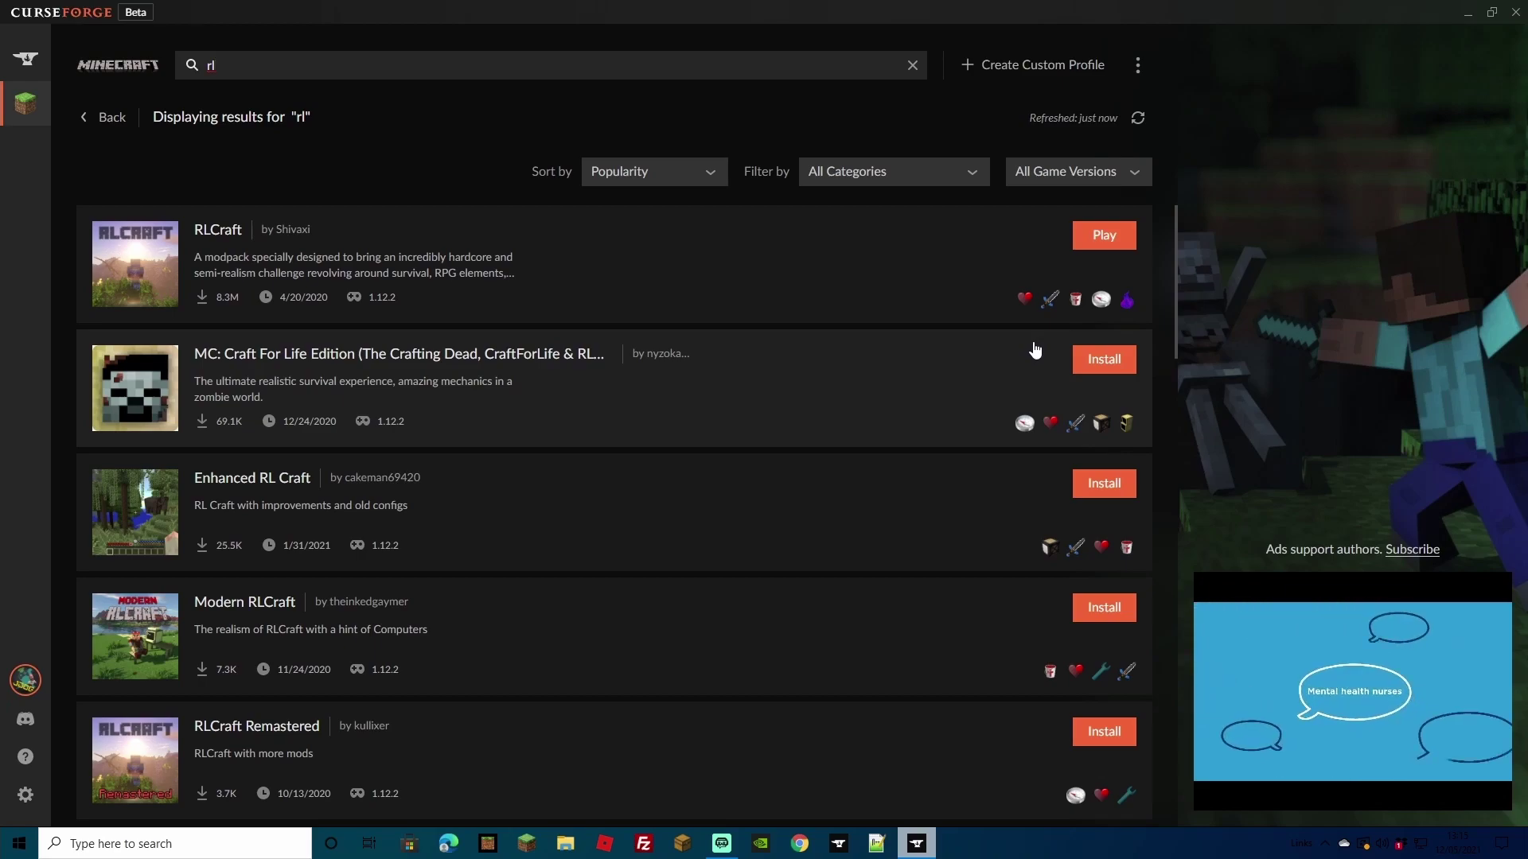
pyautogui.click(1105, 237)
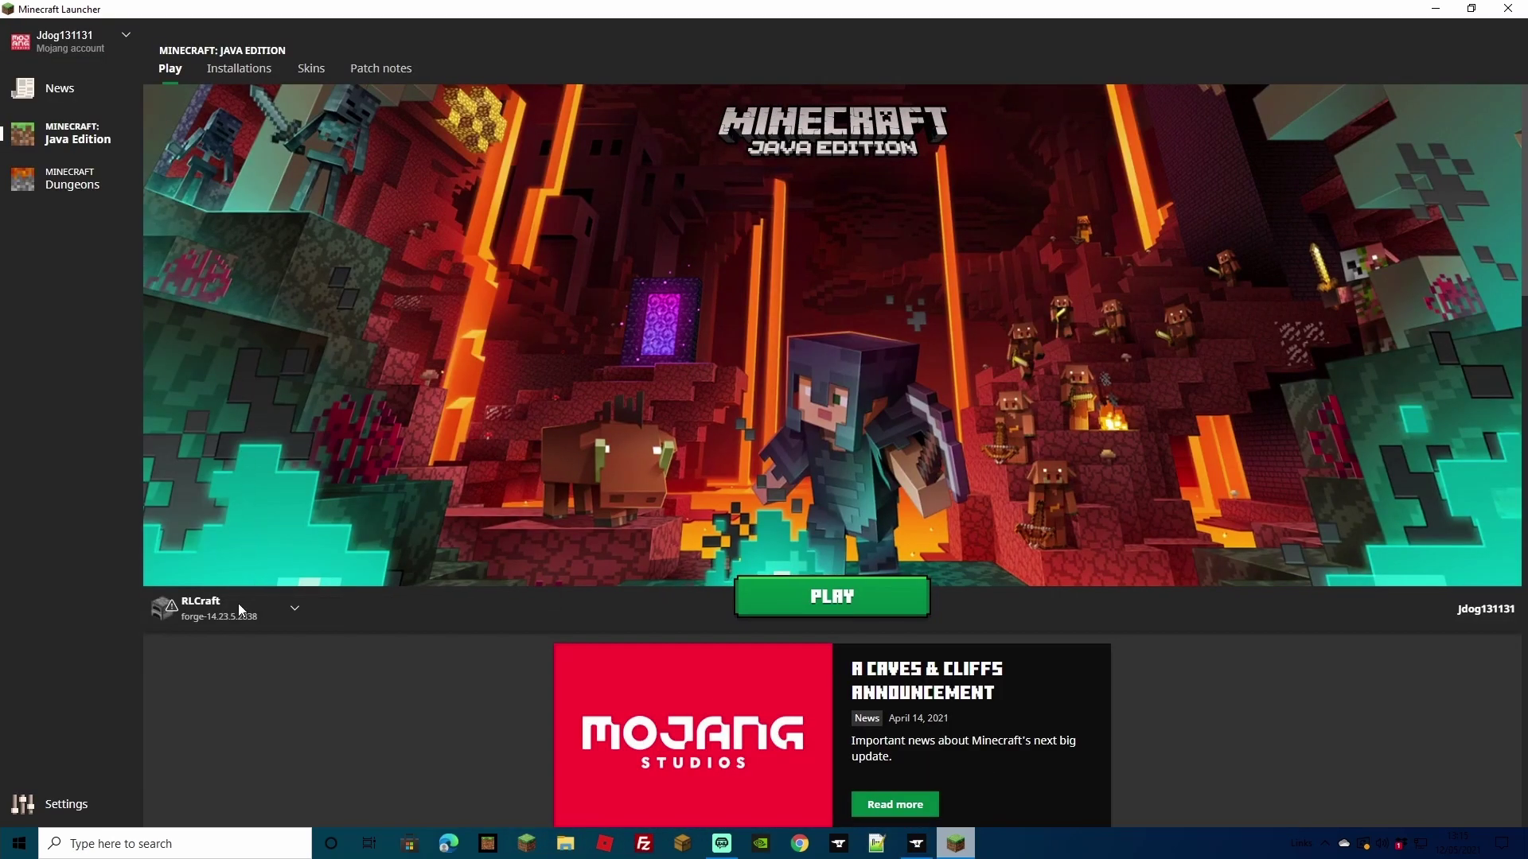
# - Launch the RLCraft installation from the Minecraft Launcher
pyautogui.moveTo(170, 619)
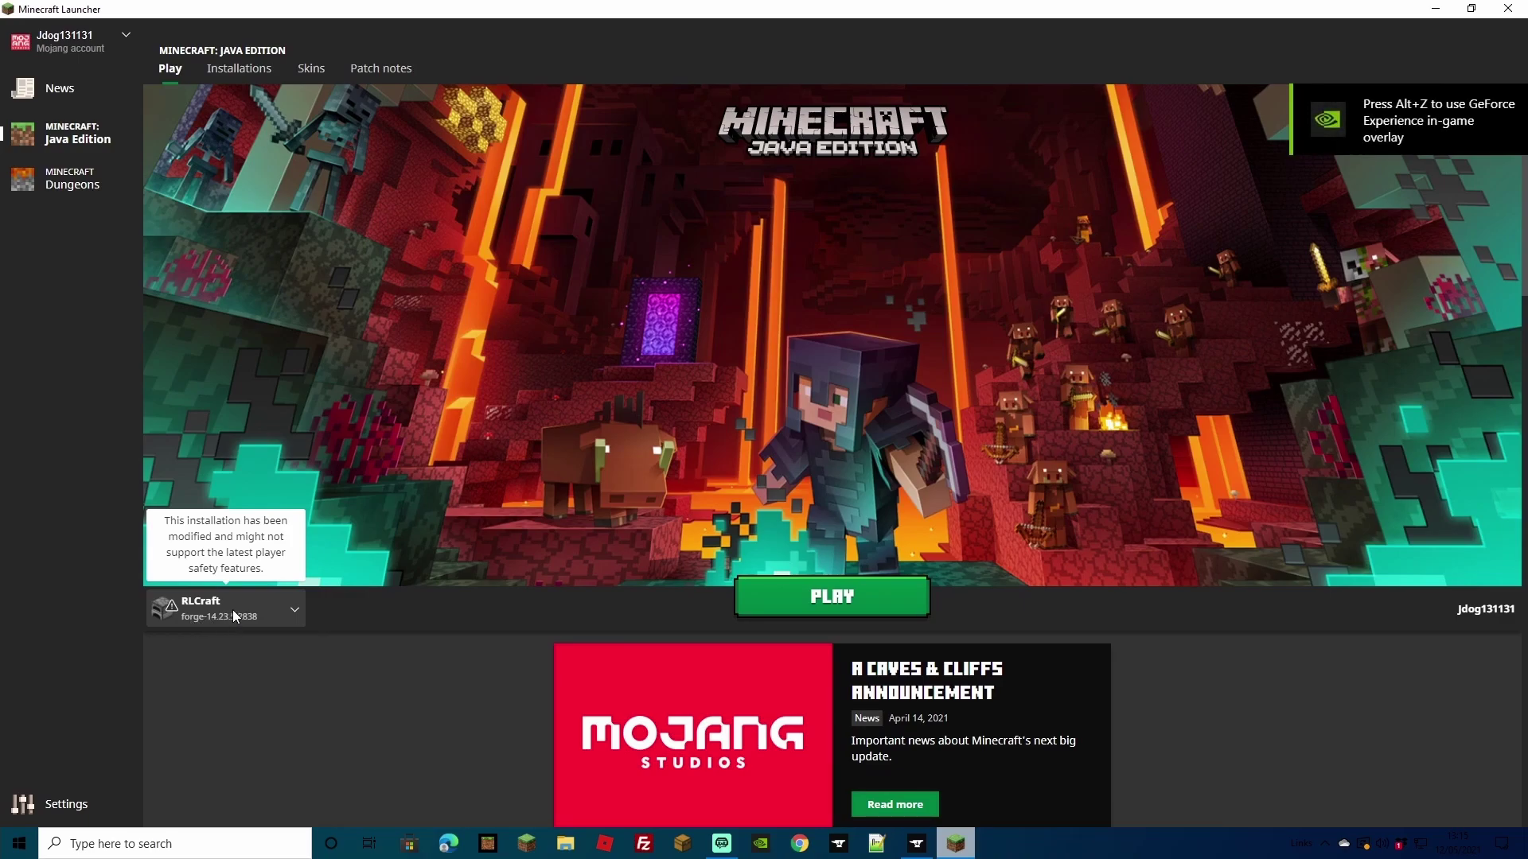
pyautogui.click(807, 595)
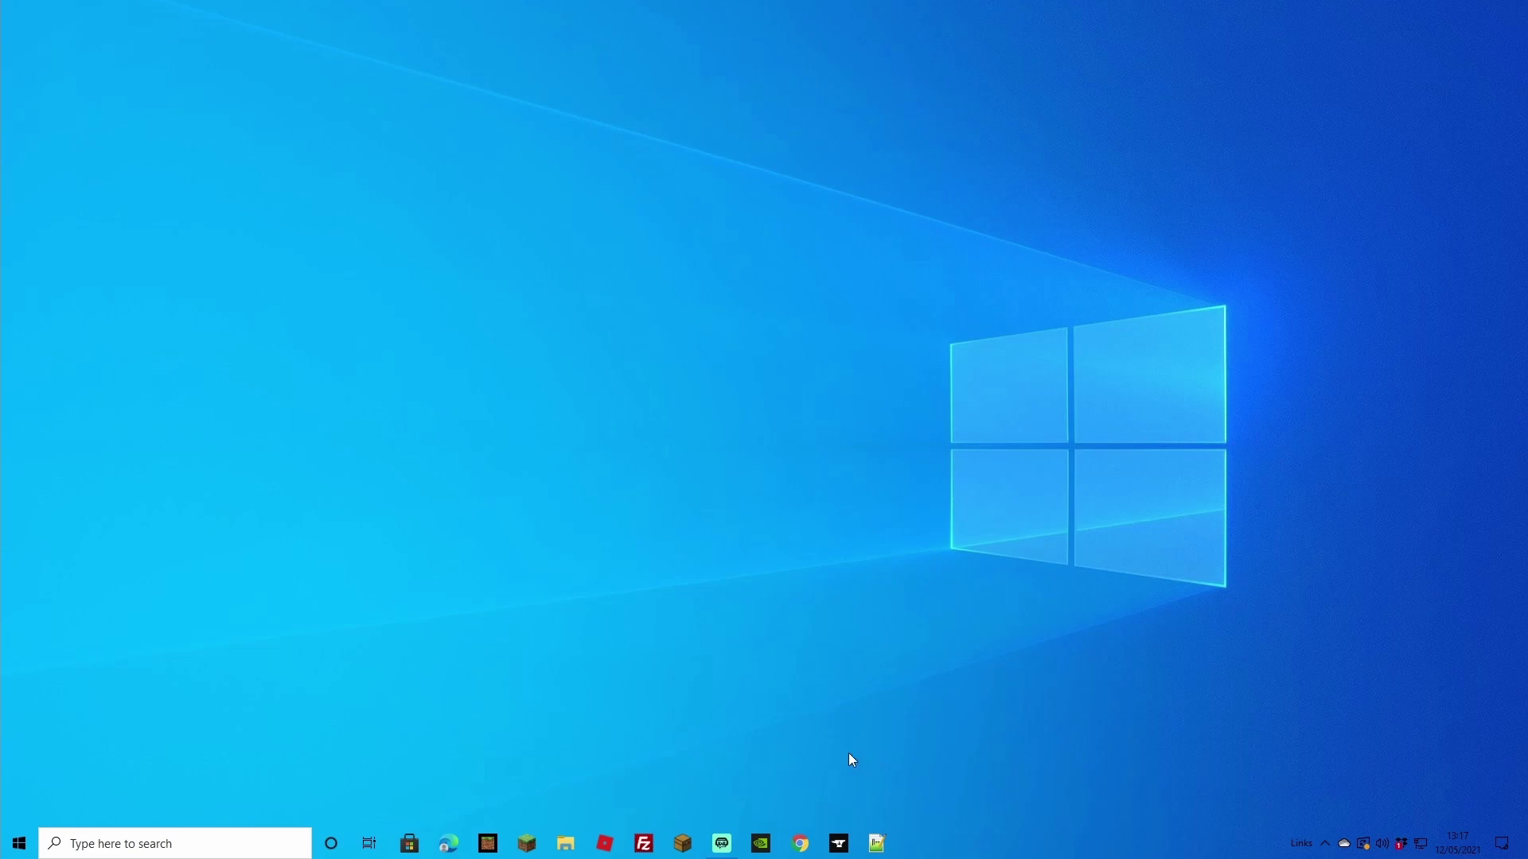
# - Search the web for curseforge in Edge and go to the CurseForge website
pyautogui.click(450, 849)
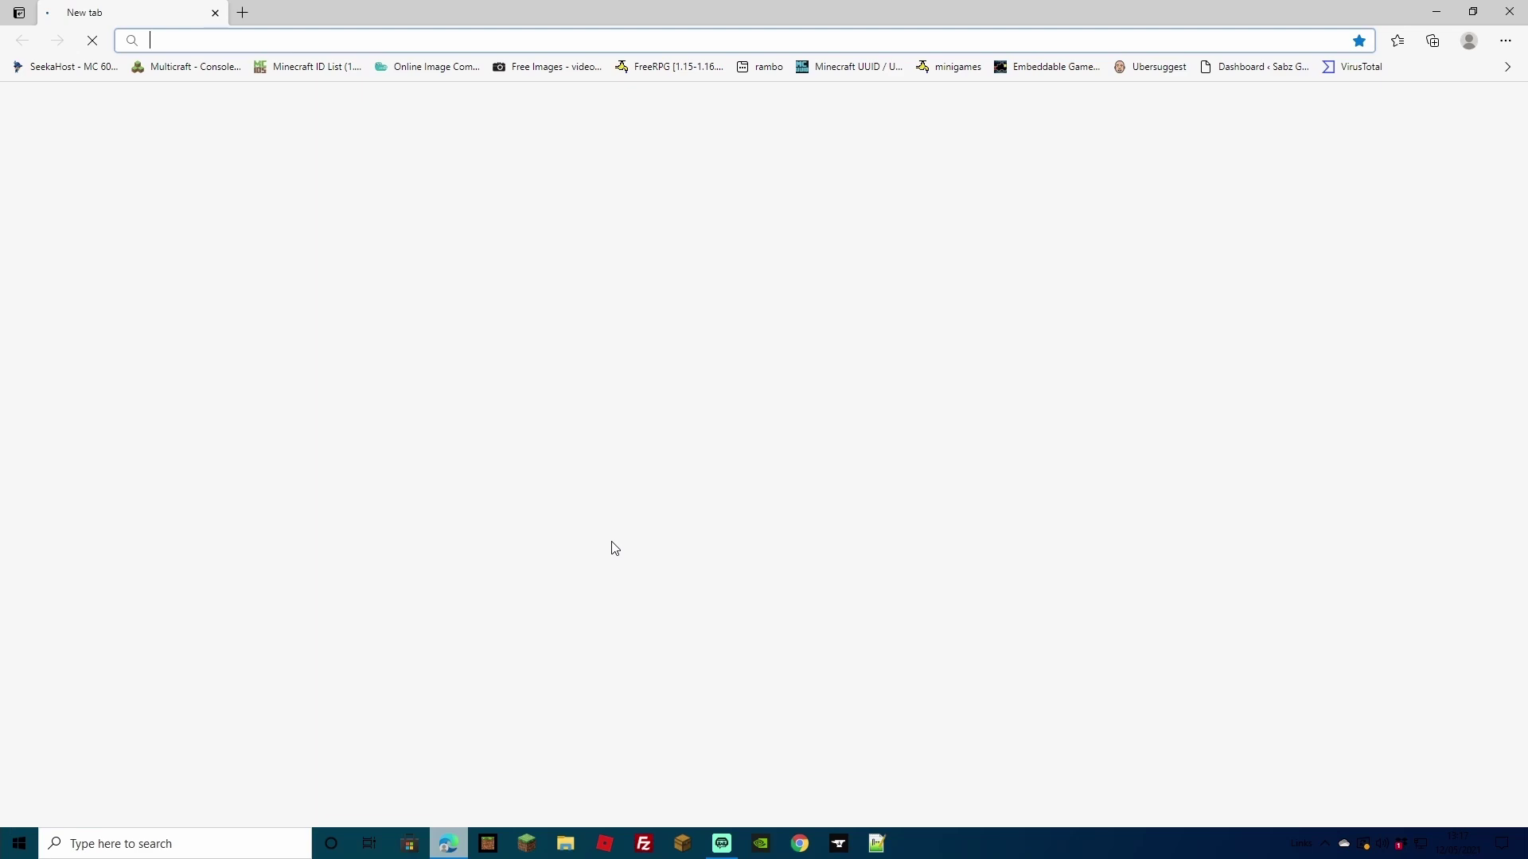
pyautogui.write('cu')
pyautogui.click(510, 447)
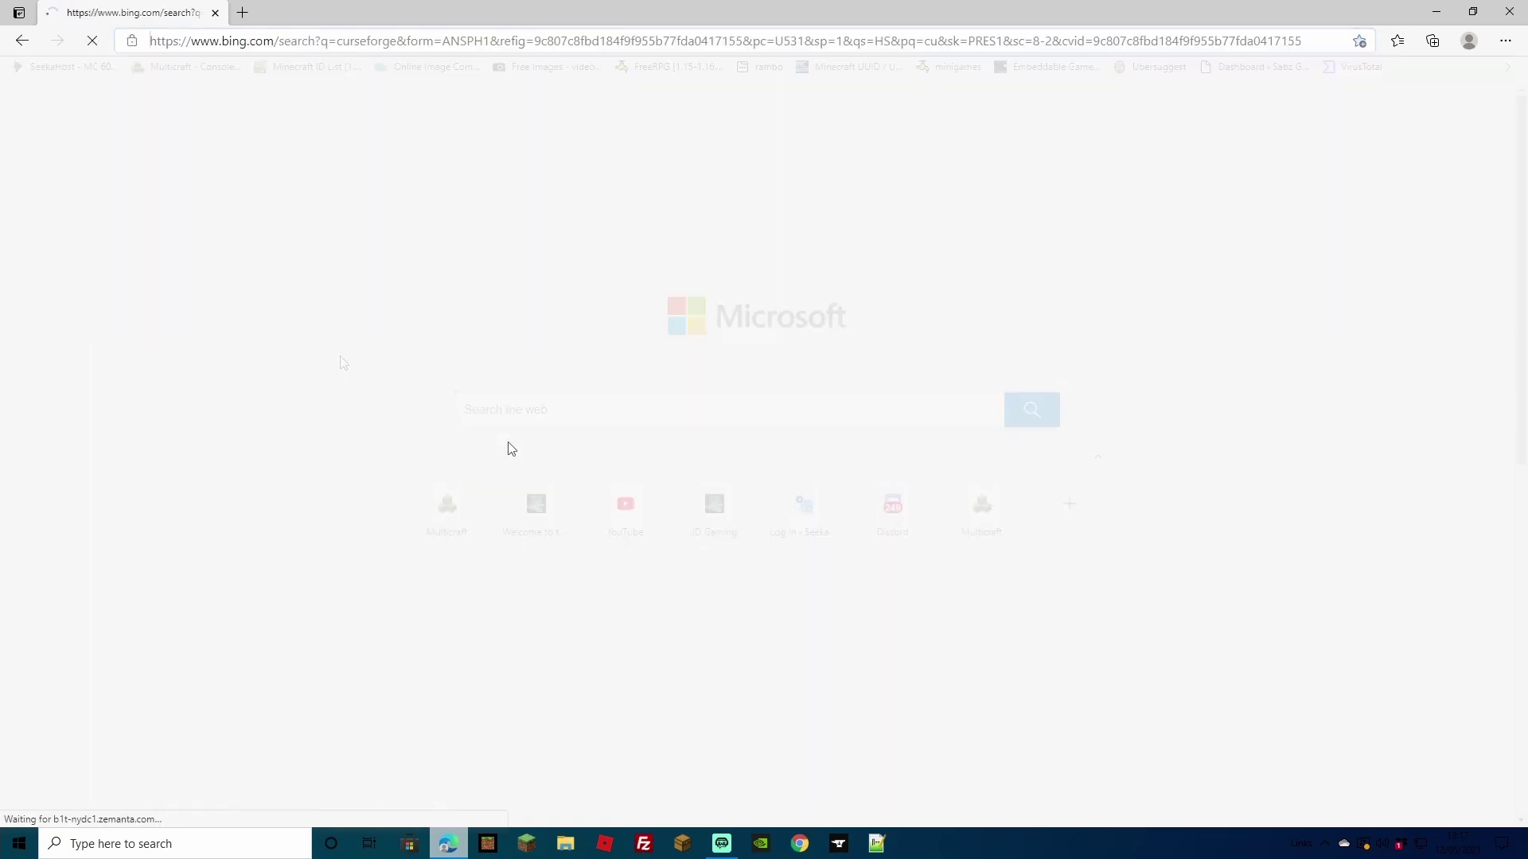
pyautogui.click(207, 202)
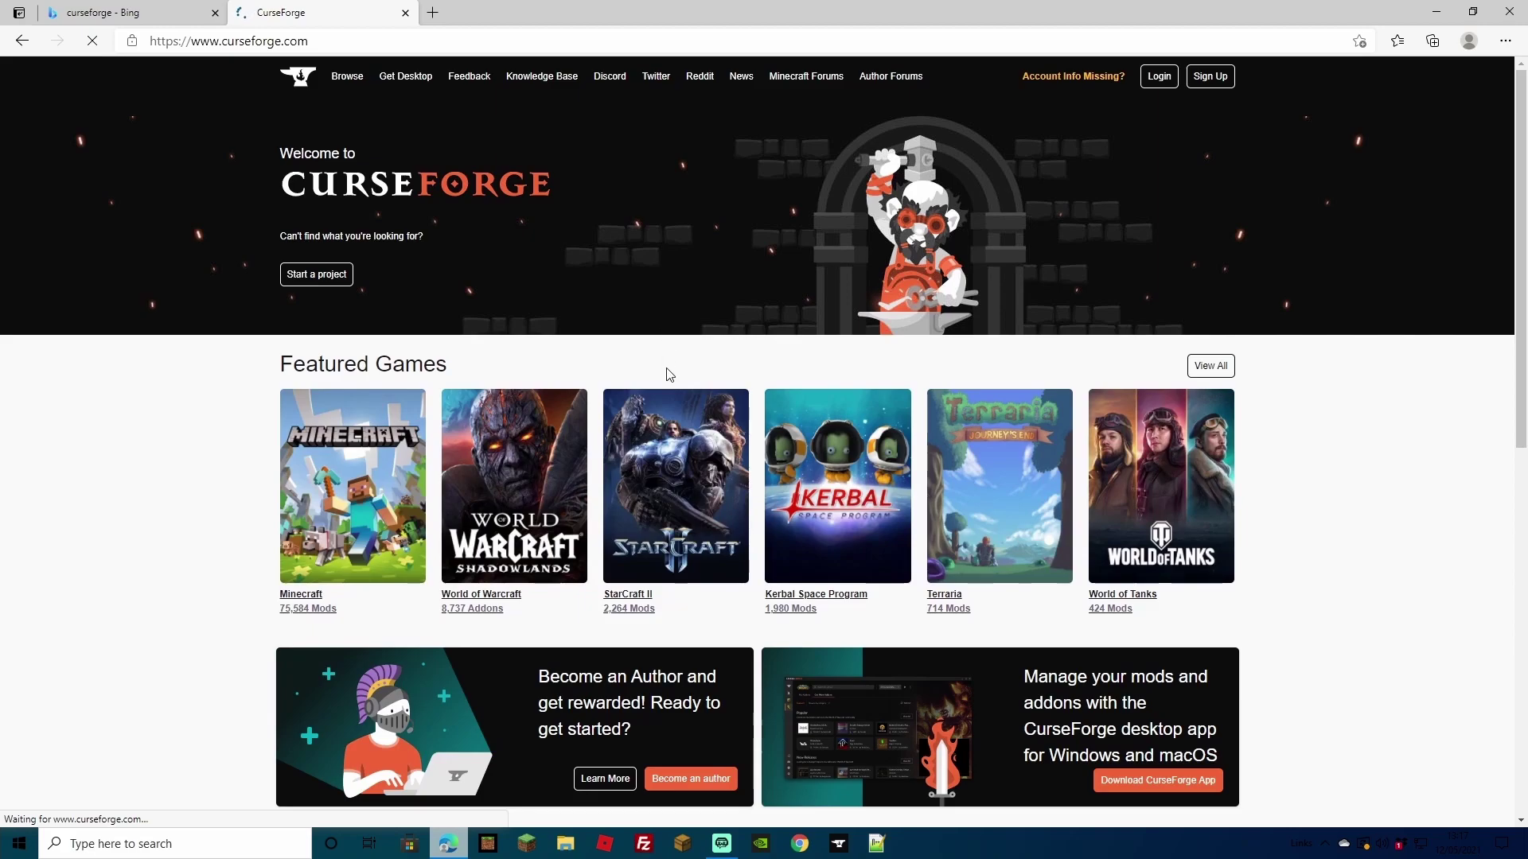
# - Under Minecraft modpacks, open RLCraft and download the RLCraft Server Pack 1.12.2 zip
pyautogui.click(353, 480)
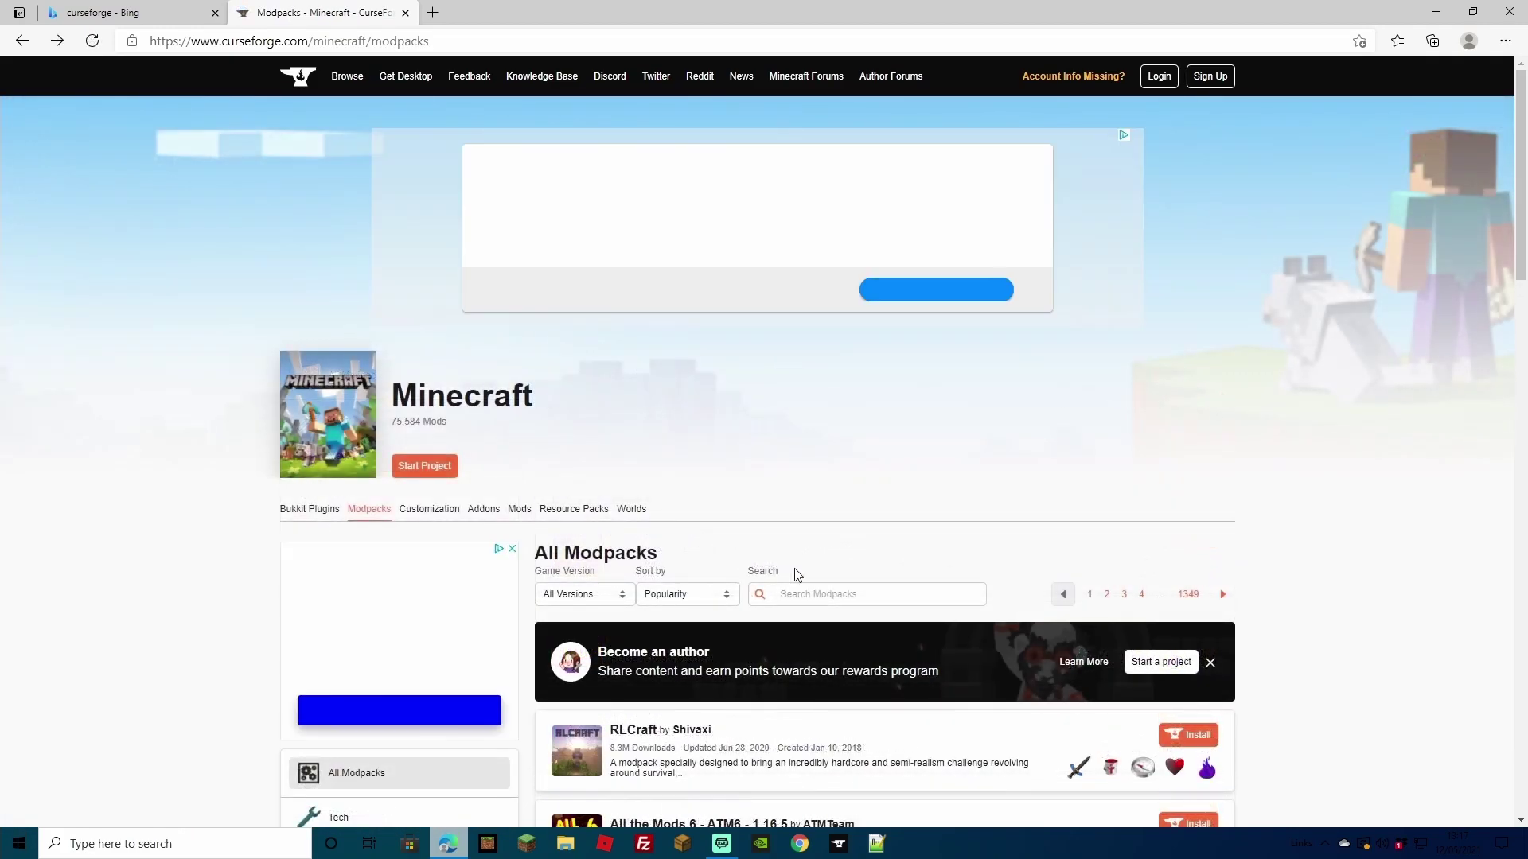
pyautogui.scroll(-3, 796, 557)
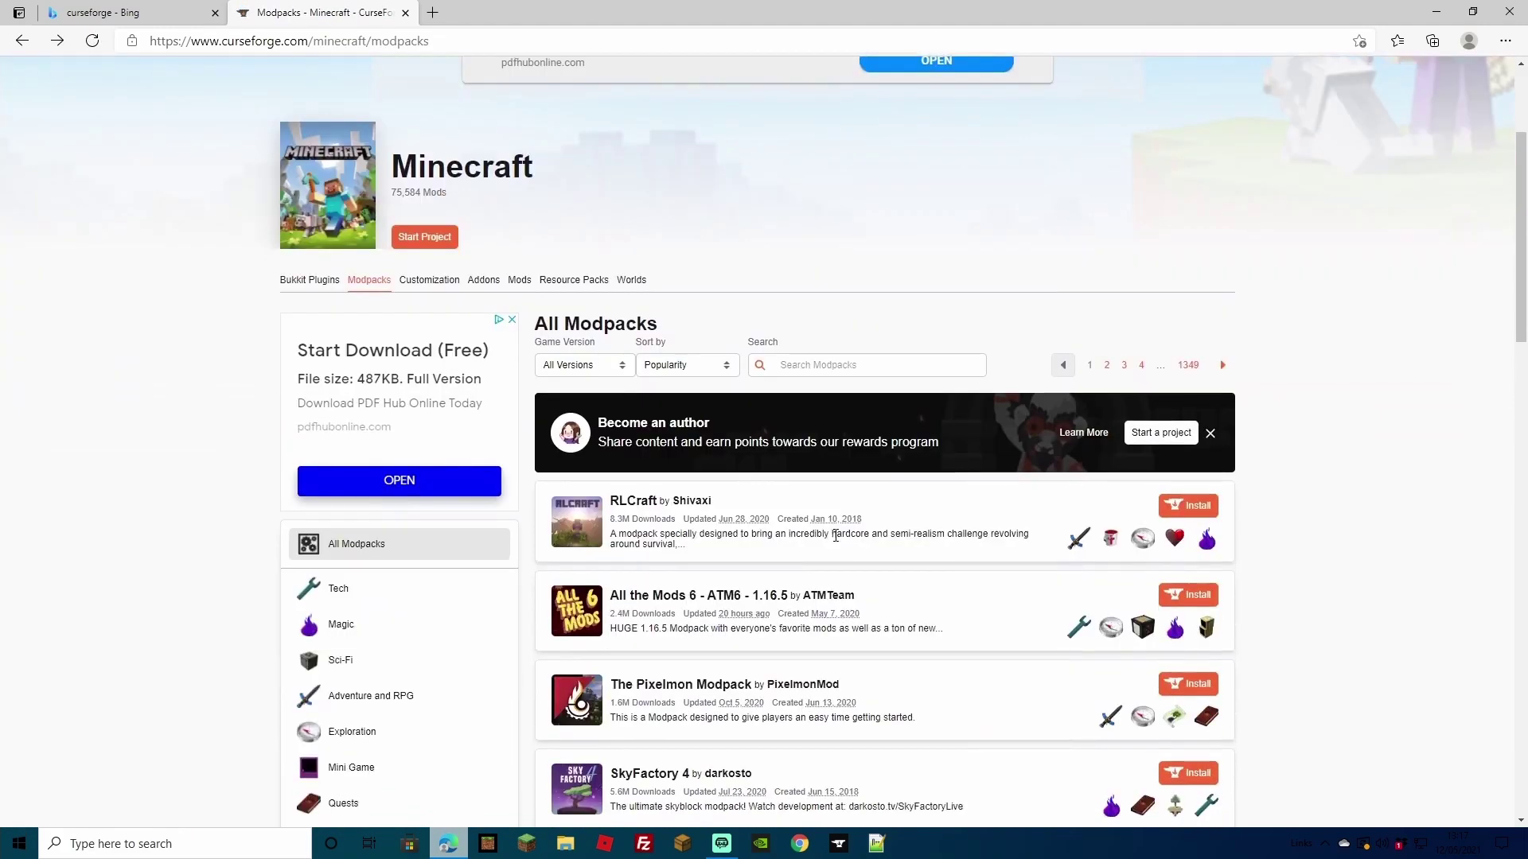
pyautogui.click(591, 531)
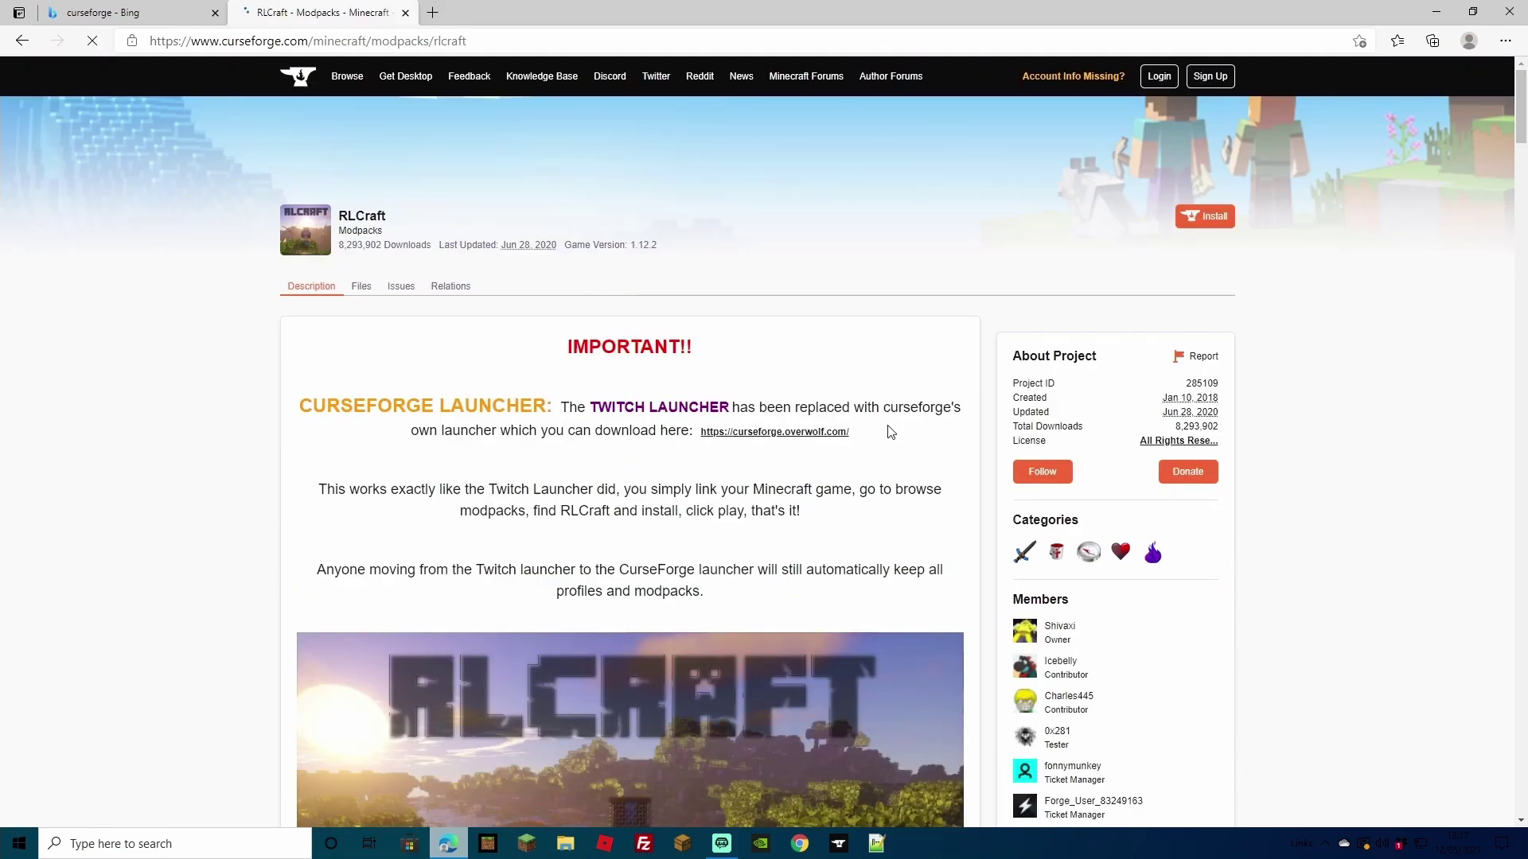
pyautogui.scroll(-6, 885, 406)
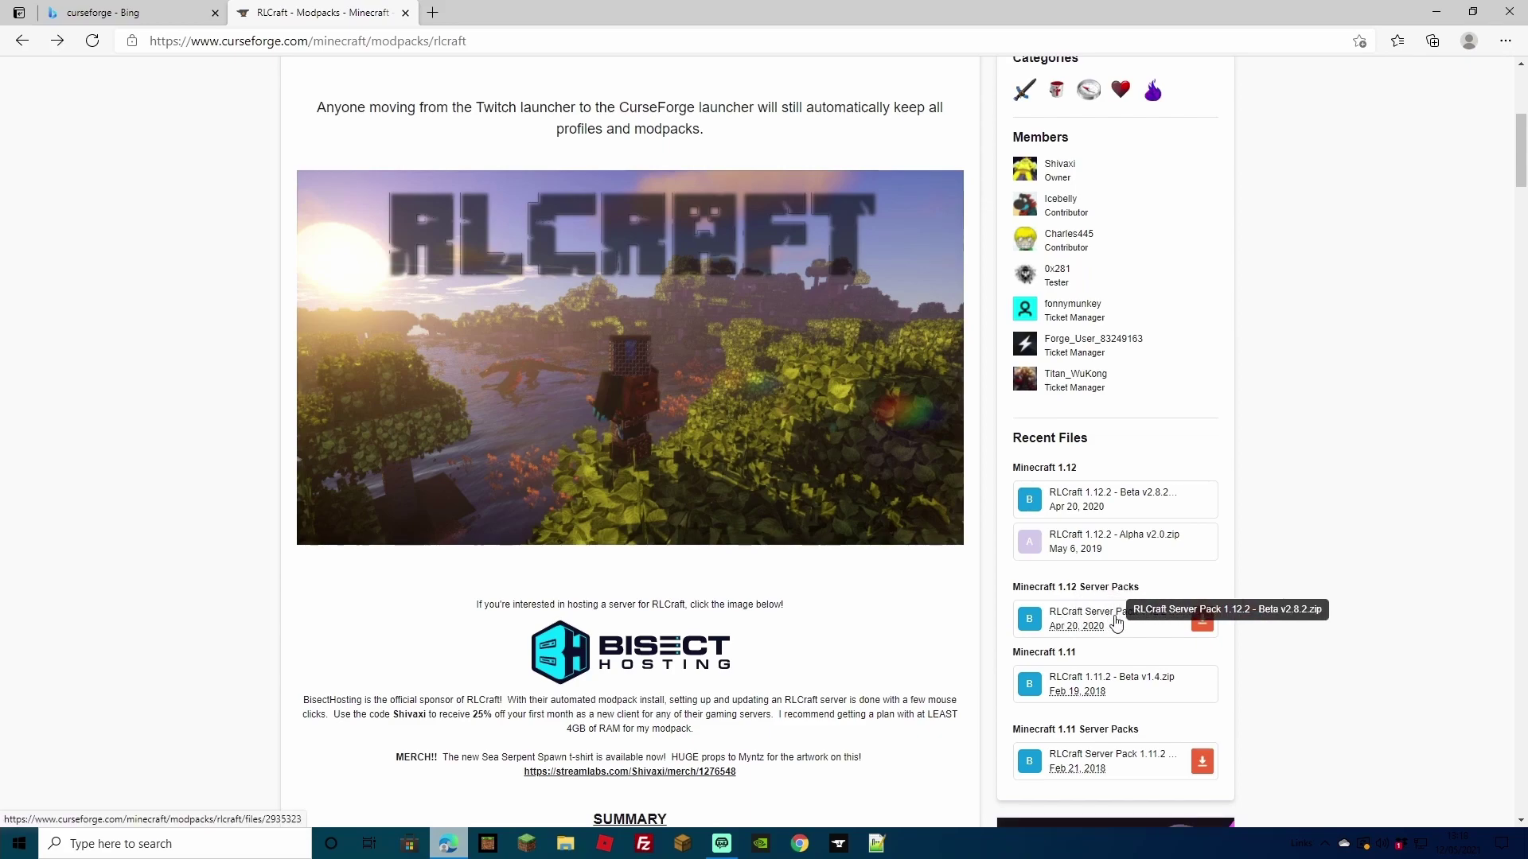
pyautogui.click(1203, 621)
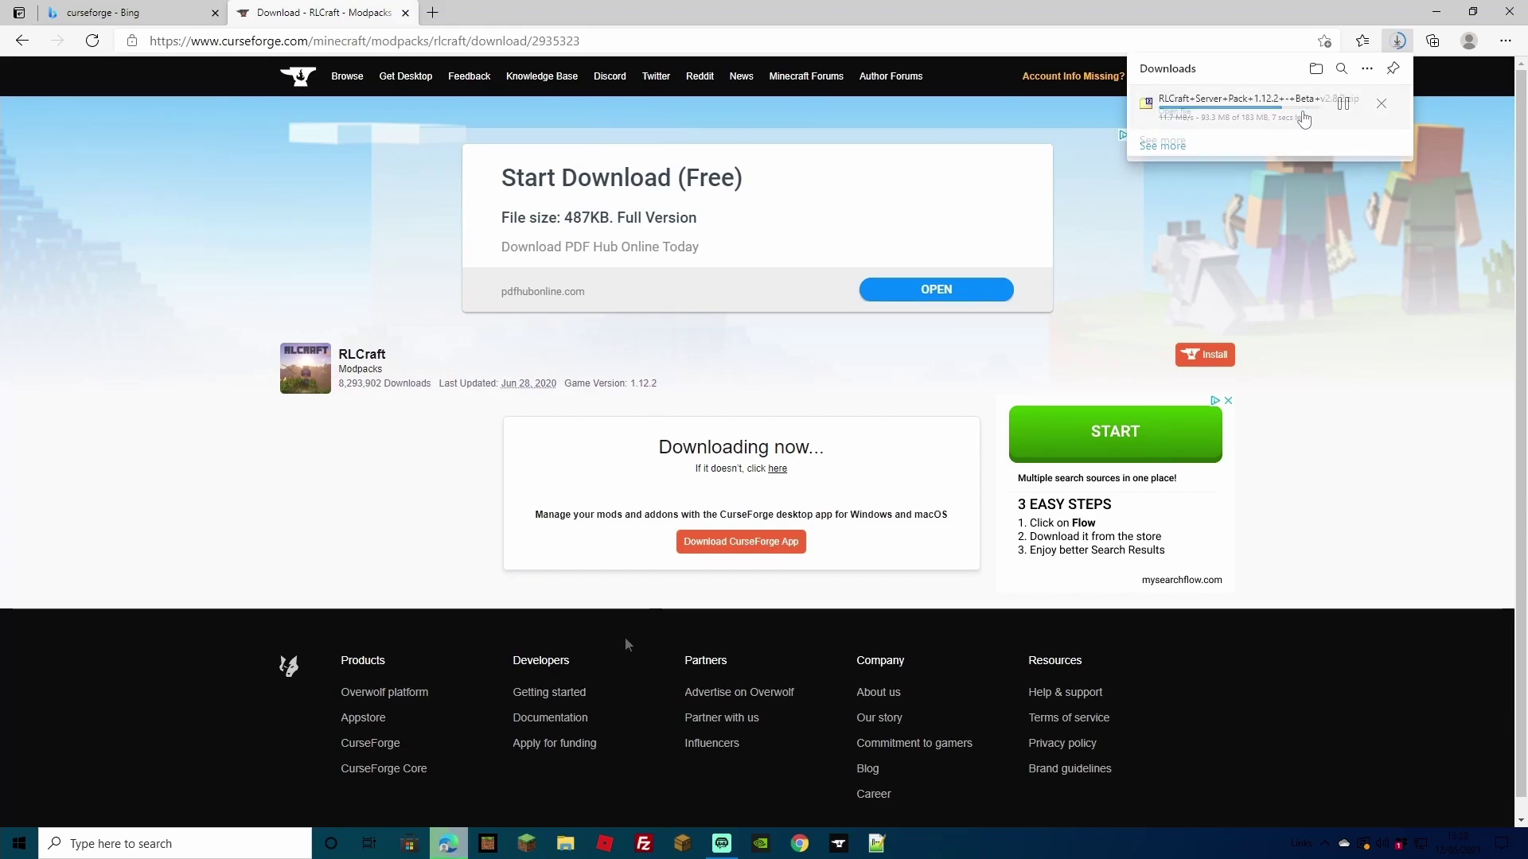
# - Copy the RLCraft server pack zip from Downloads into E:\rlcraft
pyautogui.click(565, 845)
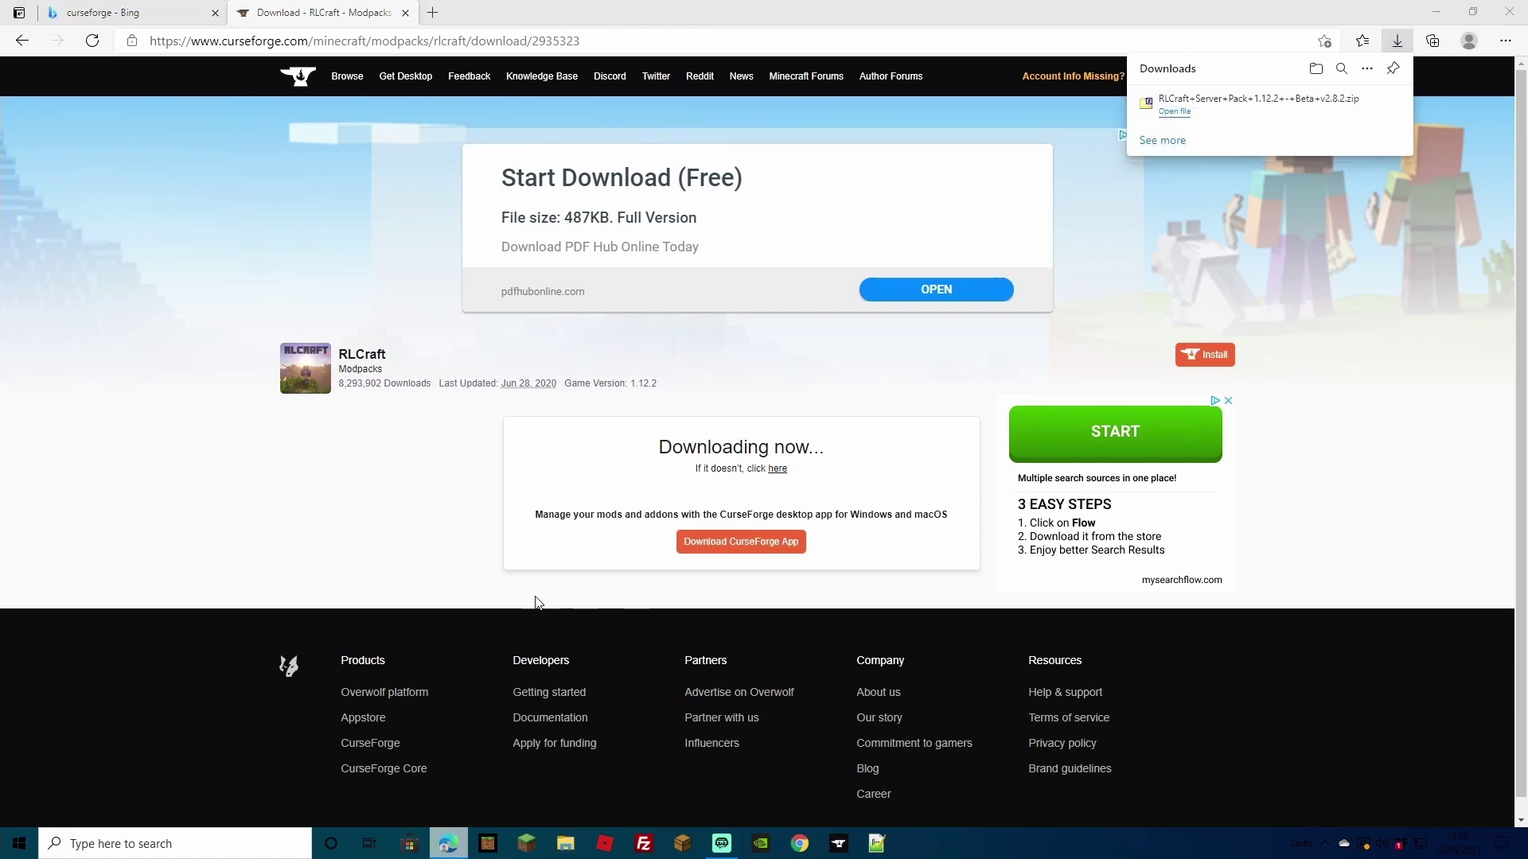
pyautogui.doubleClick(510, 443)
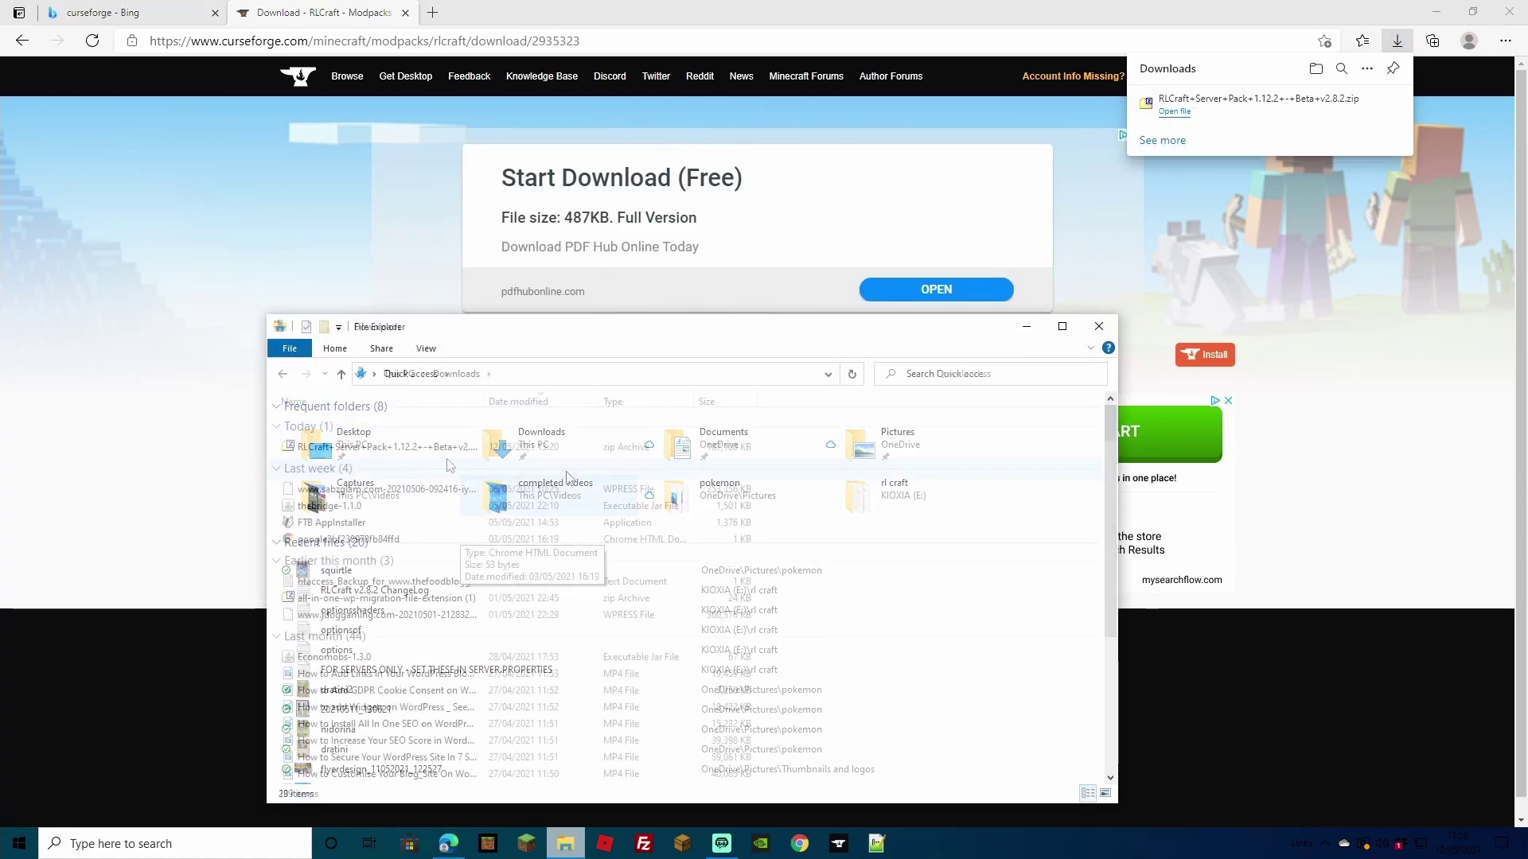
pyautogui.rightClick(324, 451)
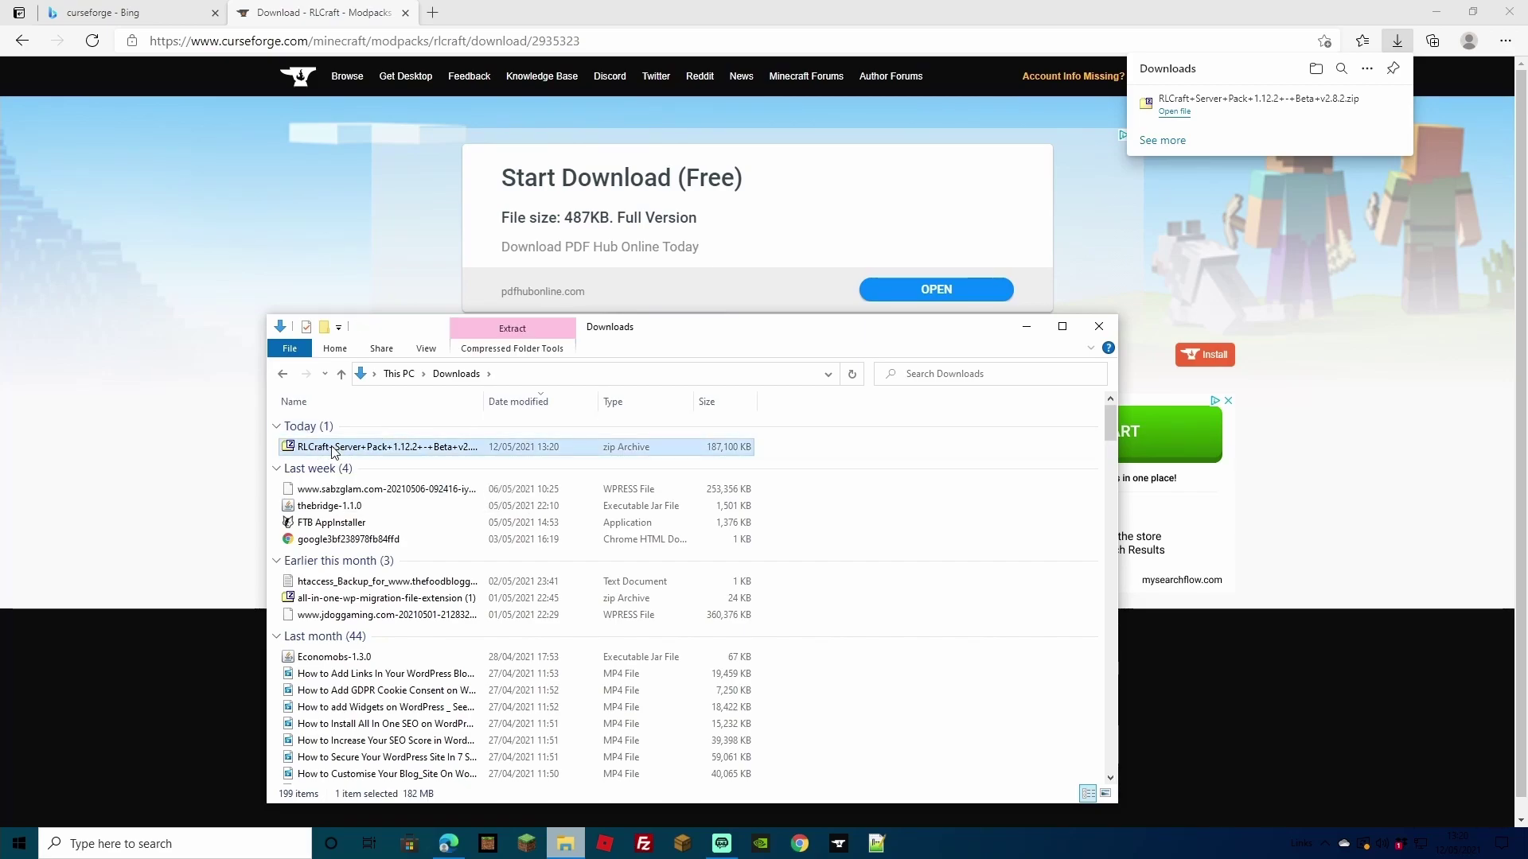
pyautogui.click(400, 348)
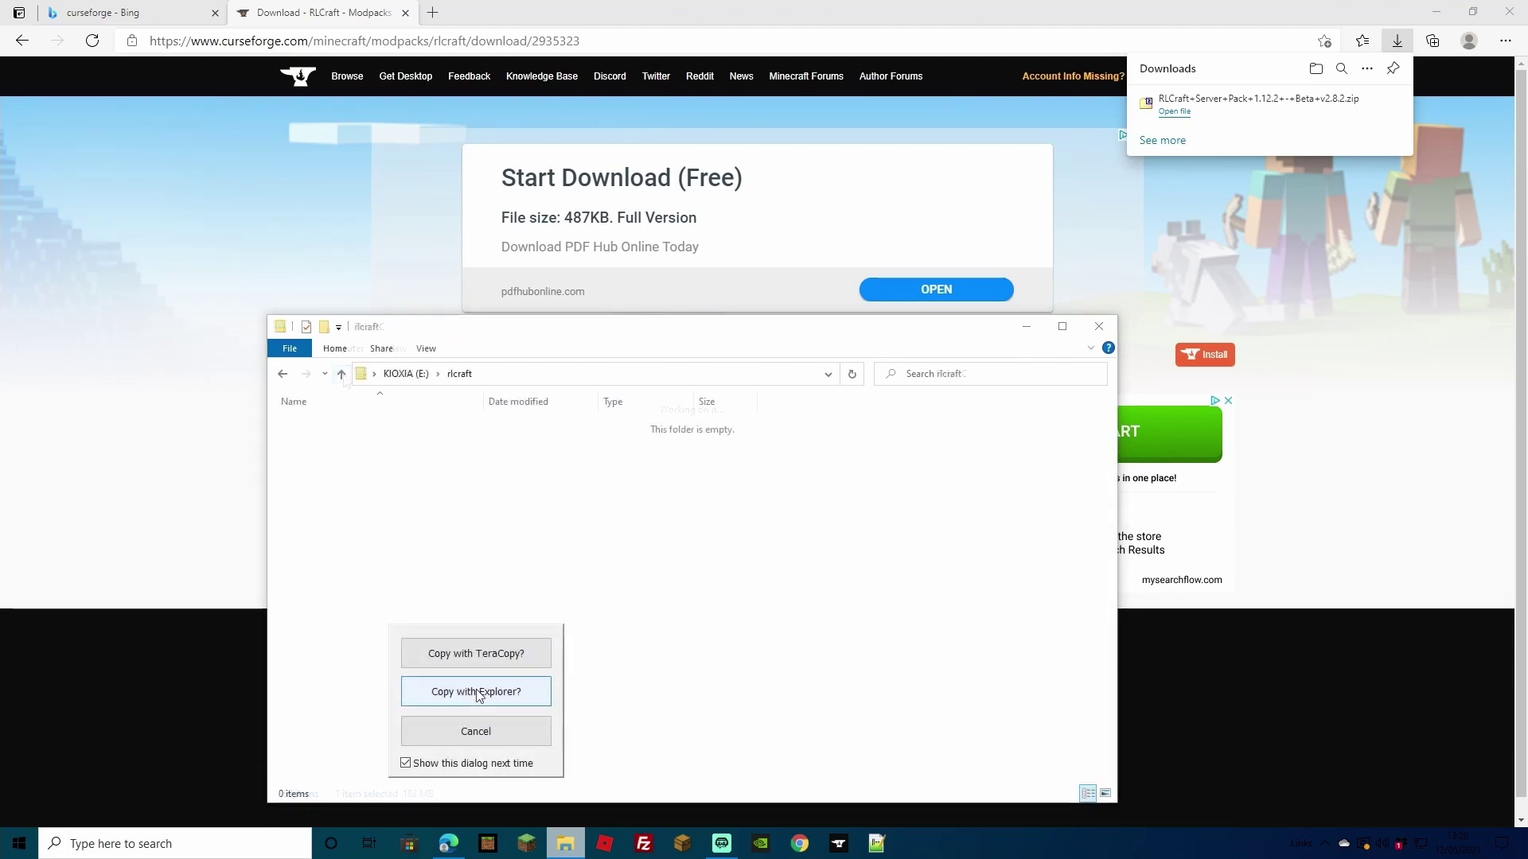
pyautogui.click(477, 689)
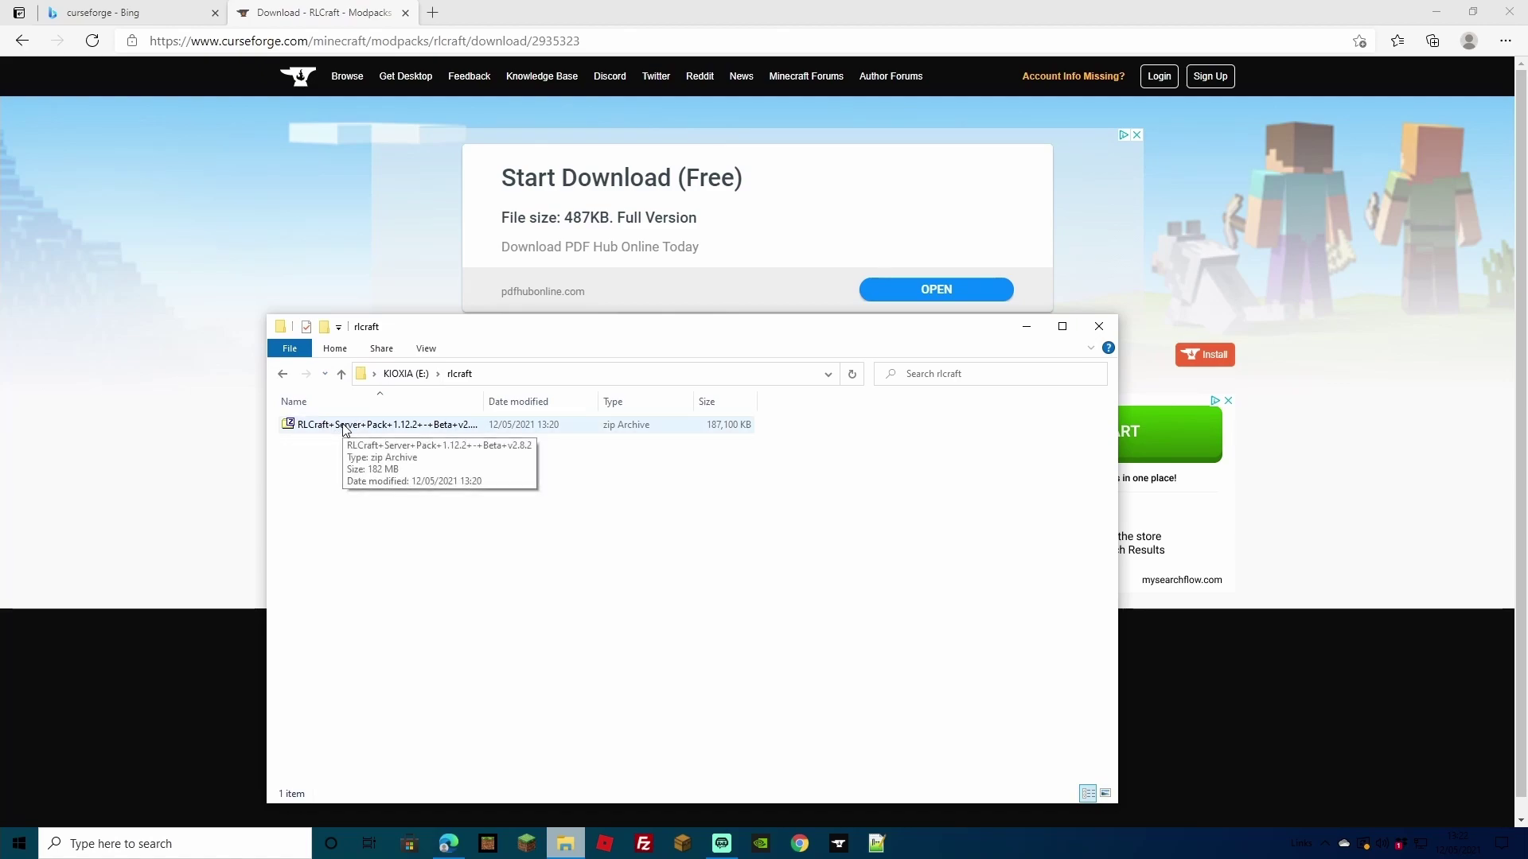
# - Extract the server pack zip into the rlcraft folder with 7-Zip Extract Here
pyautogui.rightClick(343, 427)
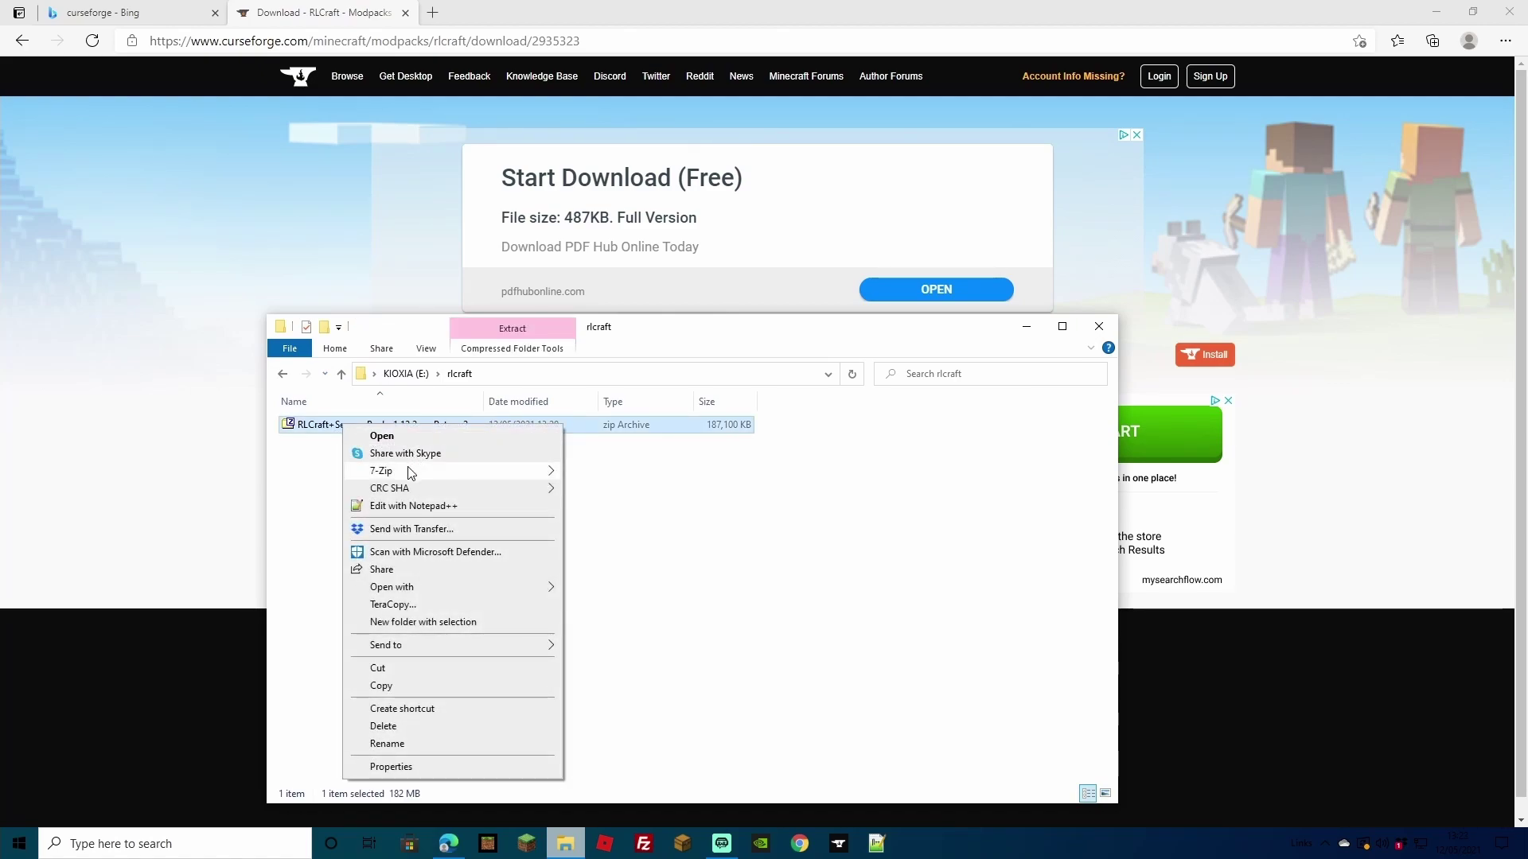
pyautogui.moveTo(416, 477)
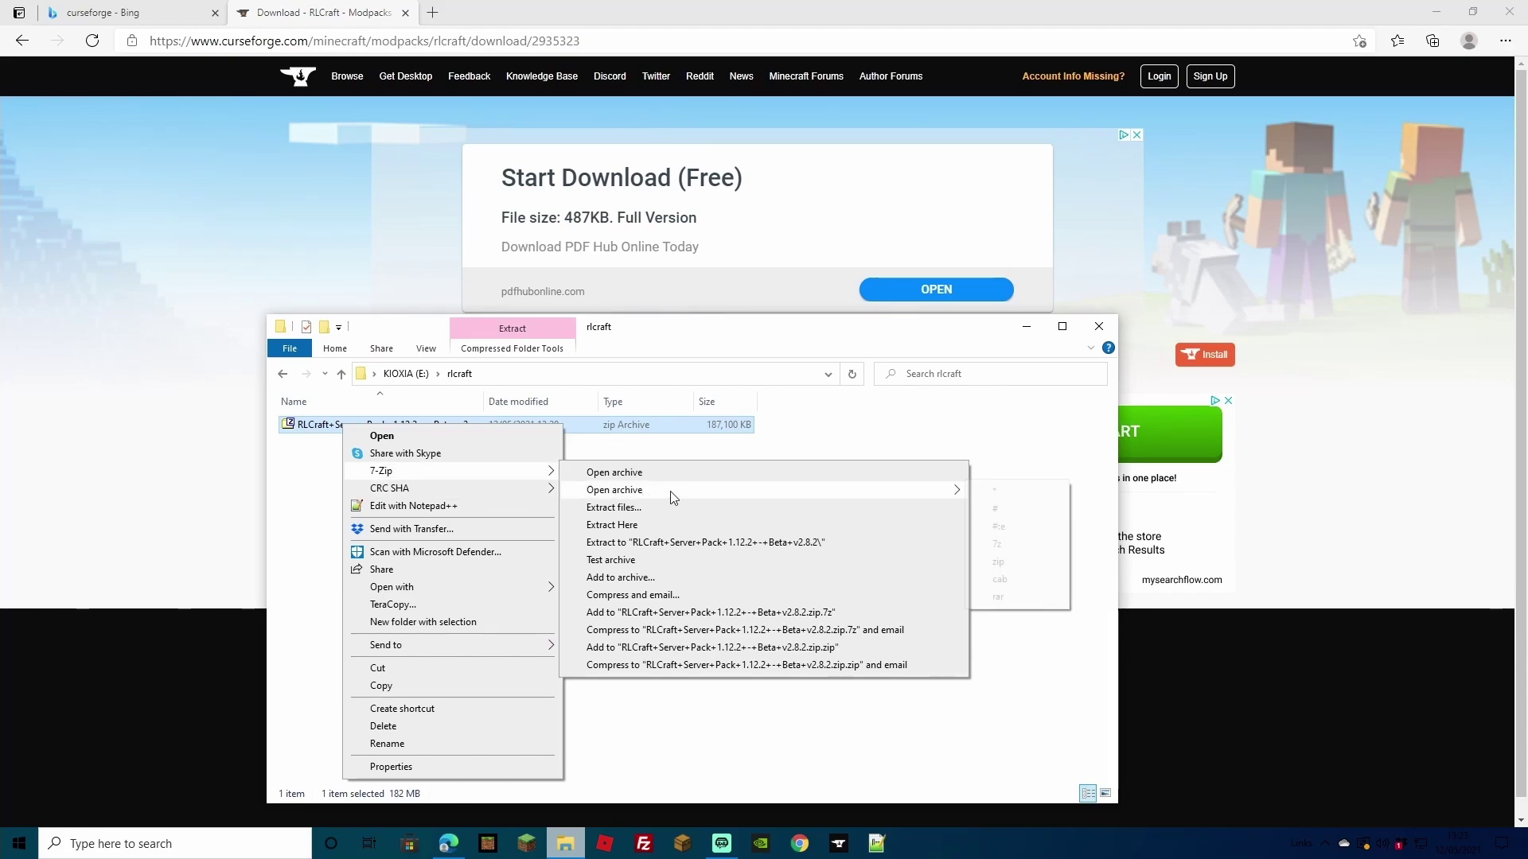
pyautogui.click(614, 525)
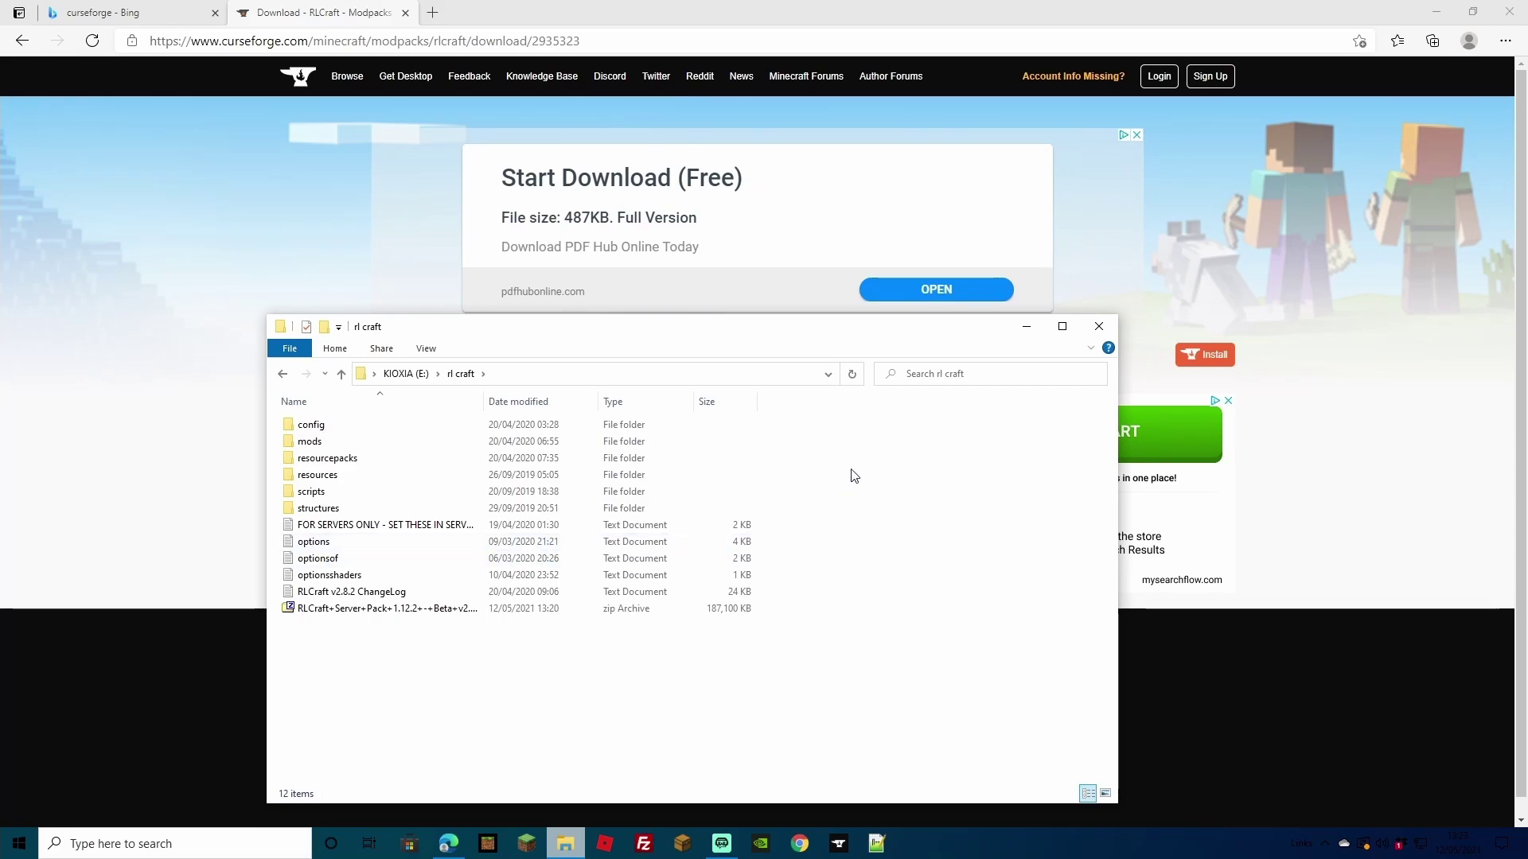
pyautogui.moveTo(799, 672); pyautogui.dragTo(504, 666)
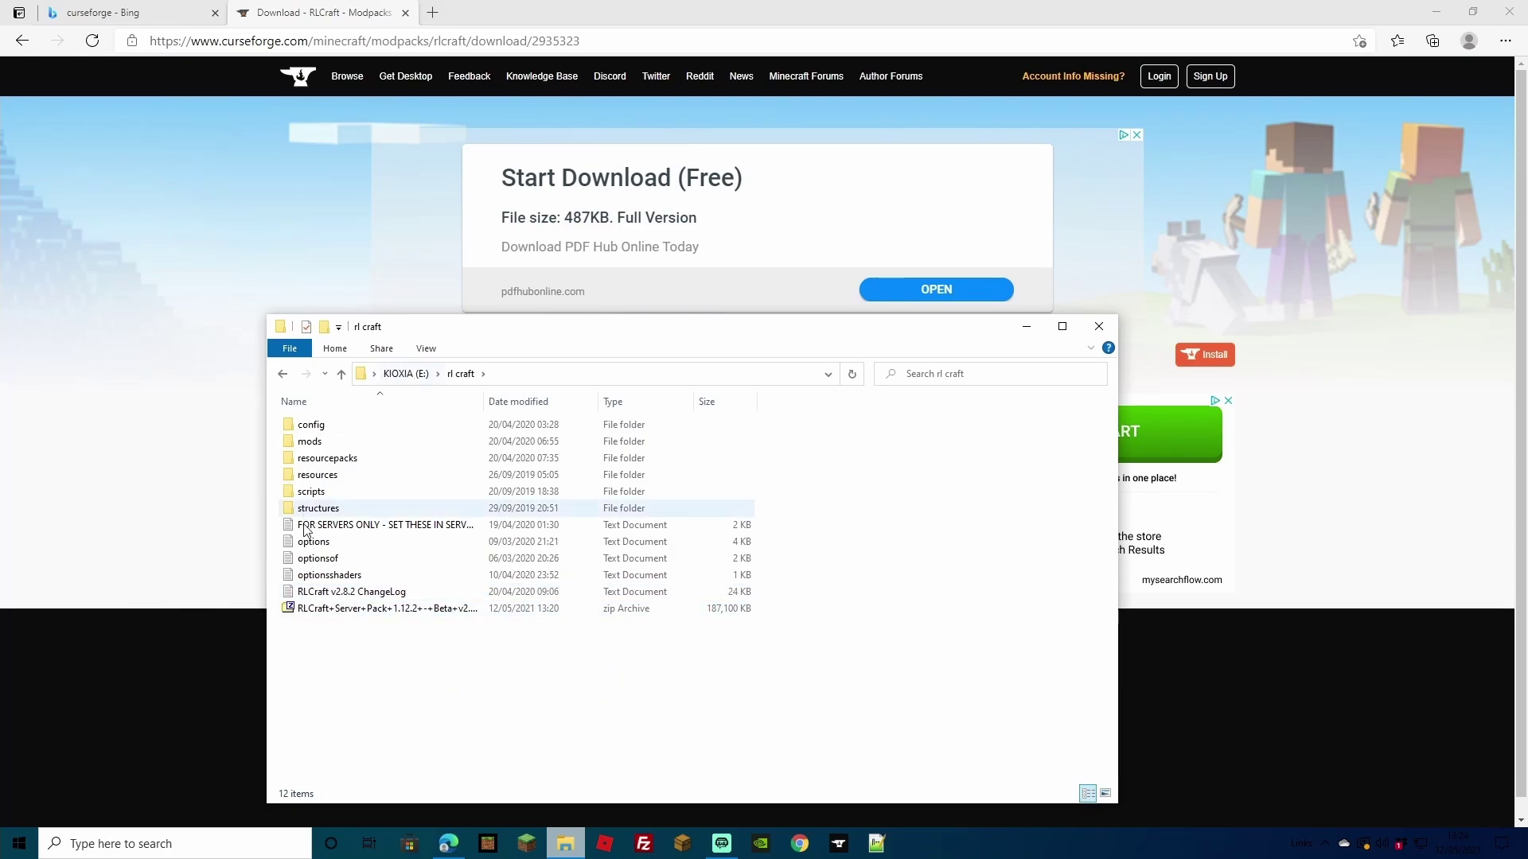
# - Delete the leftover server pack zip archive
pyautogui.rightClick(331, 614)
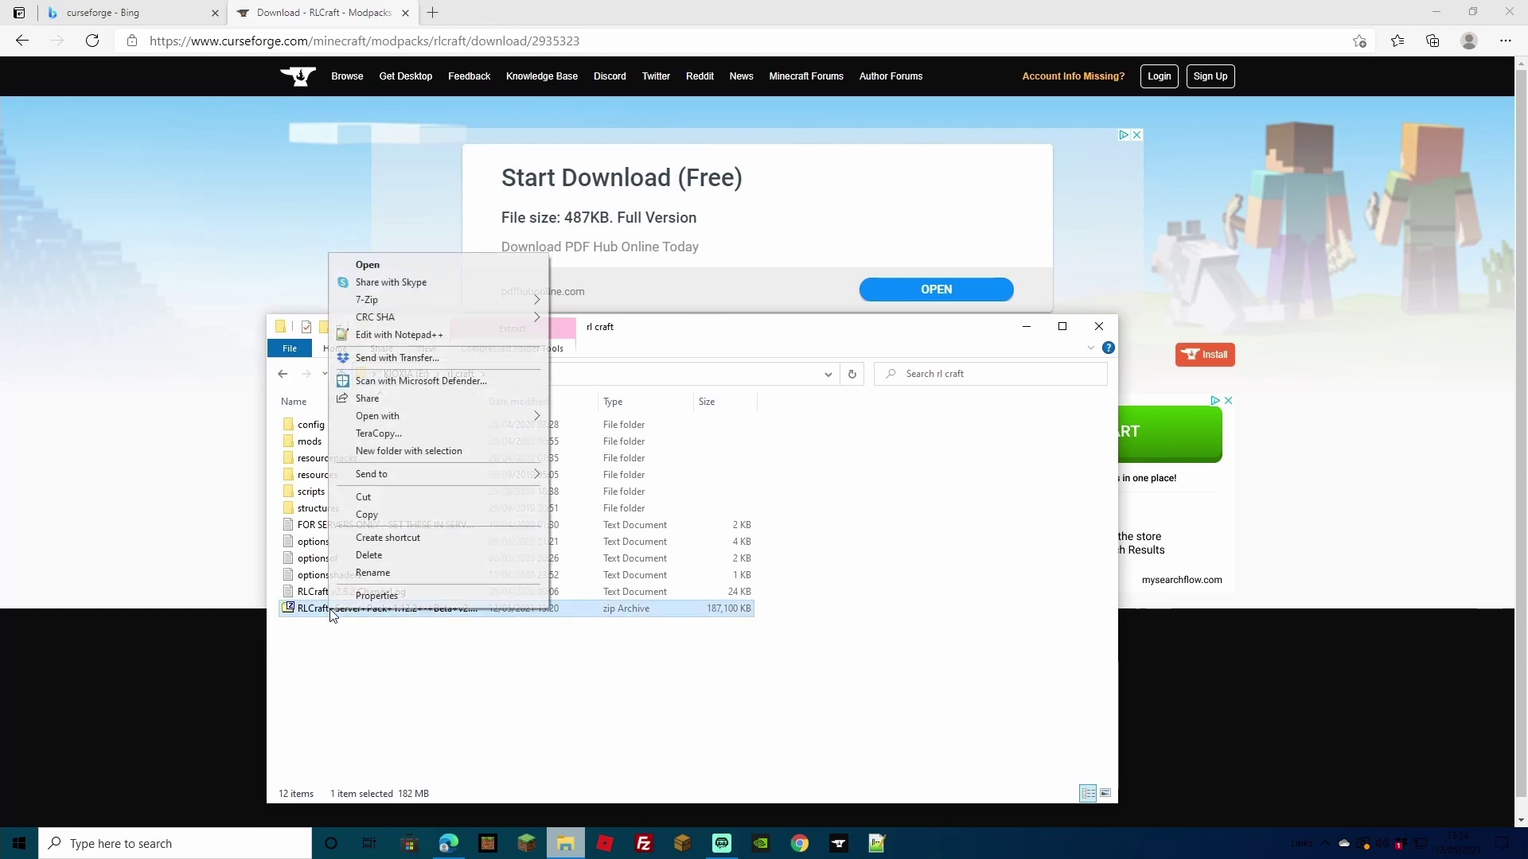
pyautogui.click(398, 556)
pyautogui.click(826, 484)
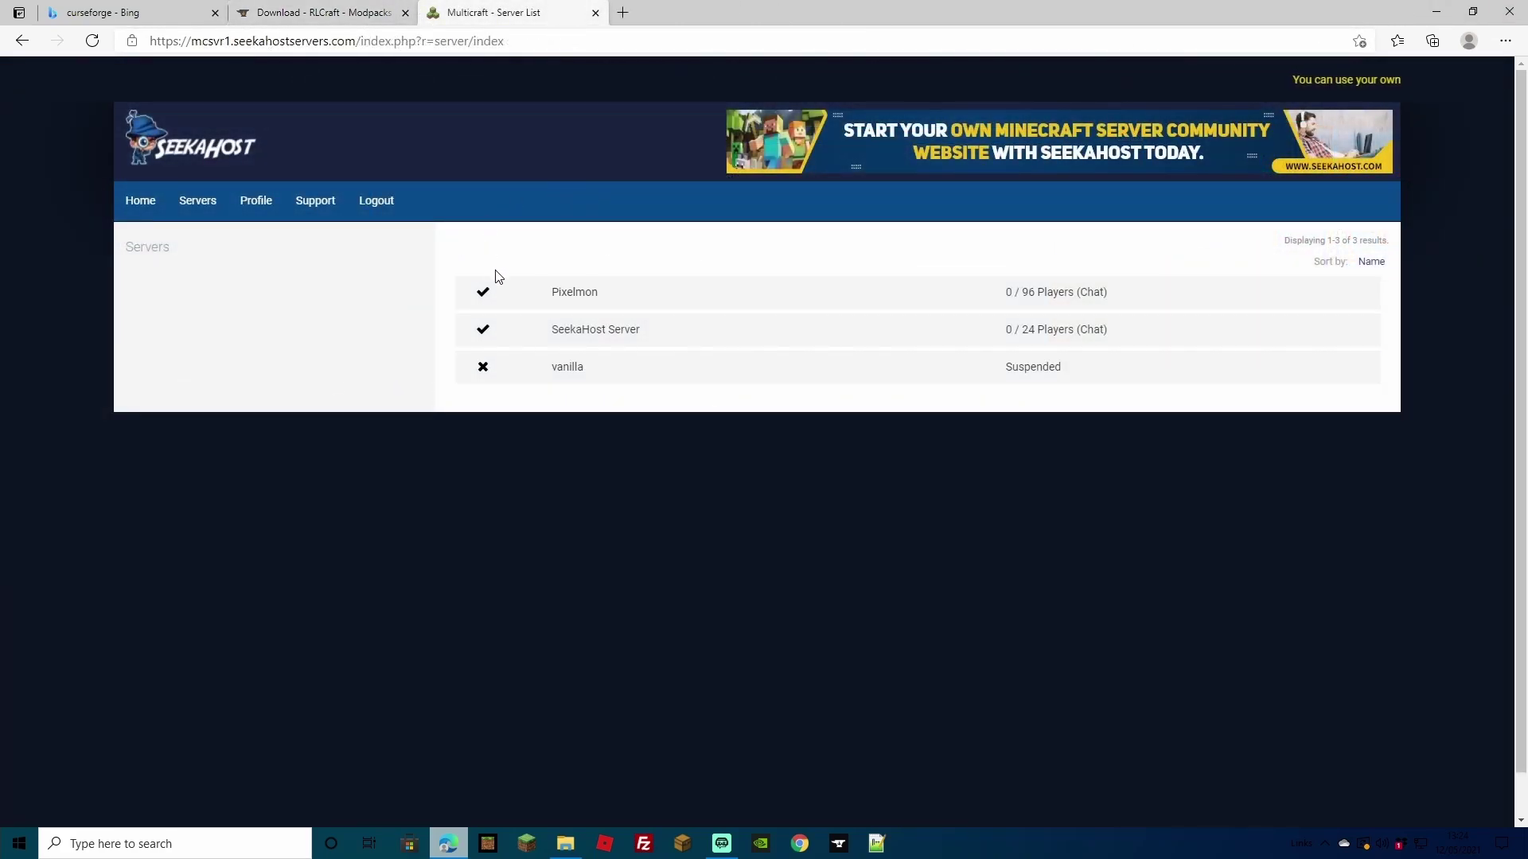
# - Open SeekaHost Server's management page, close the extra tabs, and stop the server
pyautogui.click(569, 336)
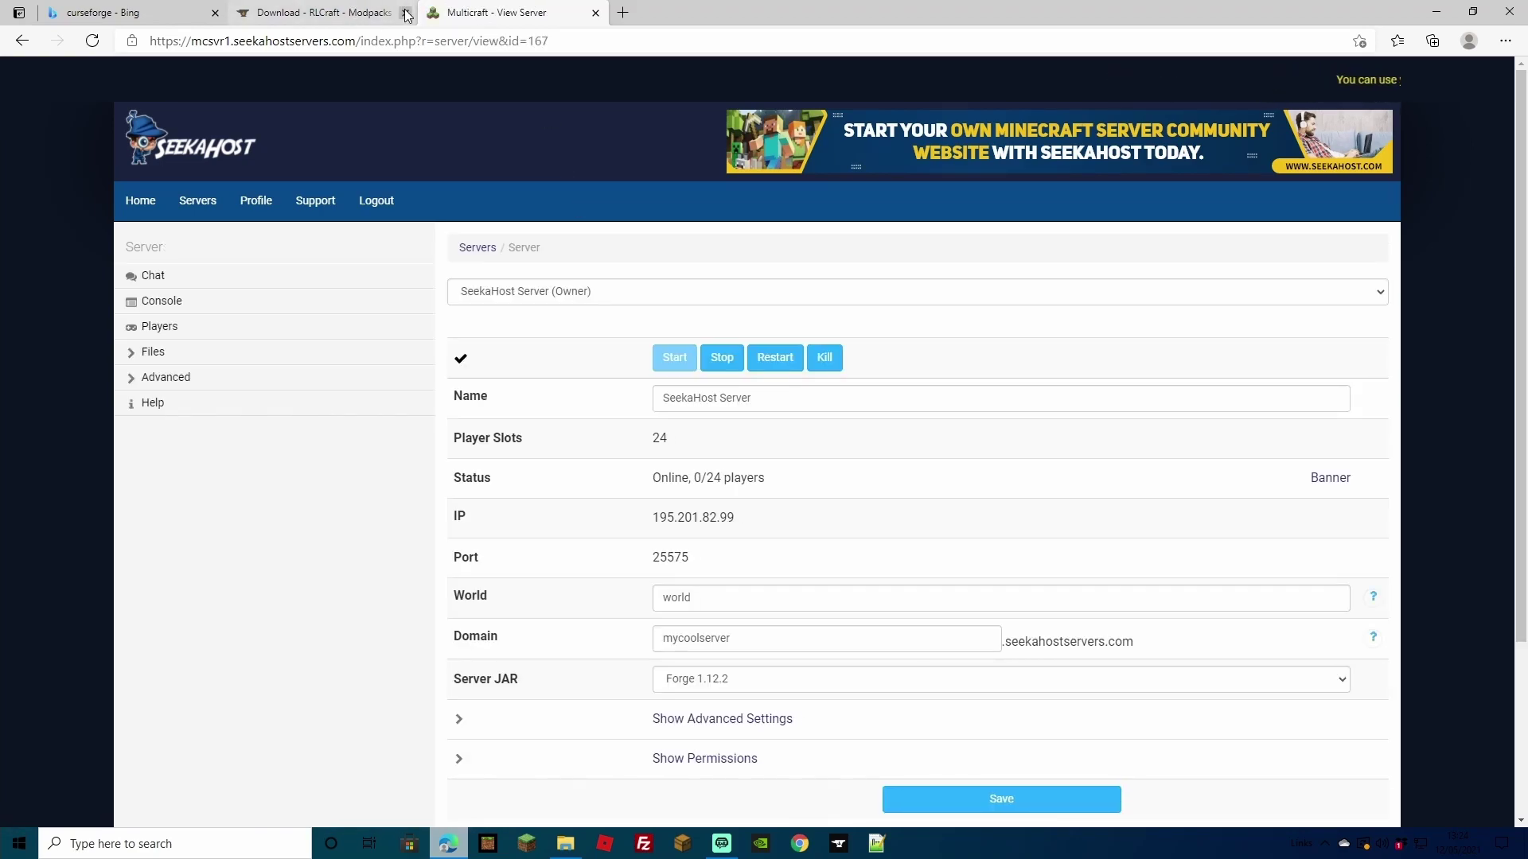
pyautogui.click(407, 13)
pyautogui.click(215, 12)
pyautogui.click(722, 359)
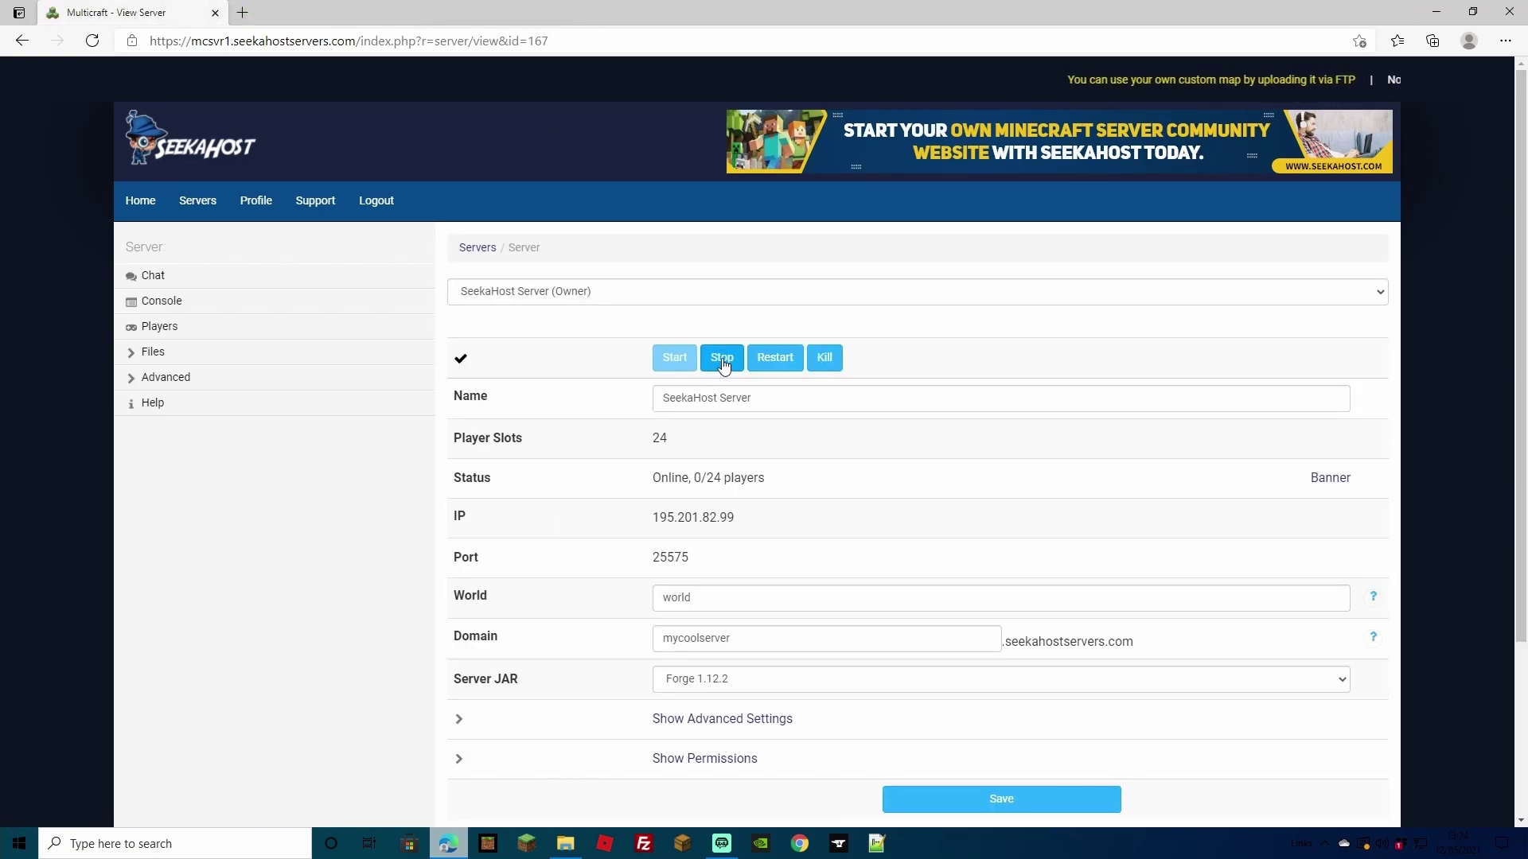
pyautogui.click(721, 360)
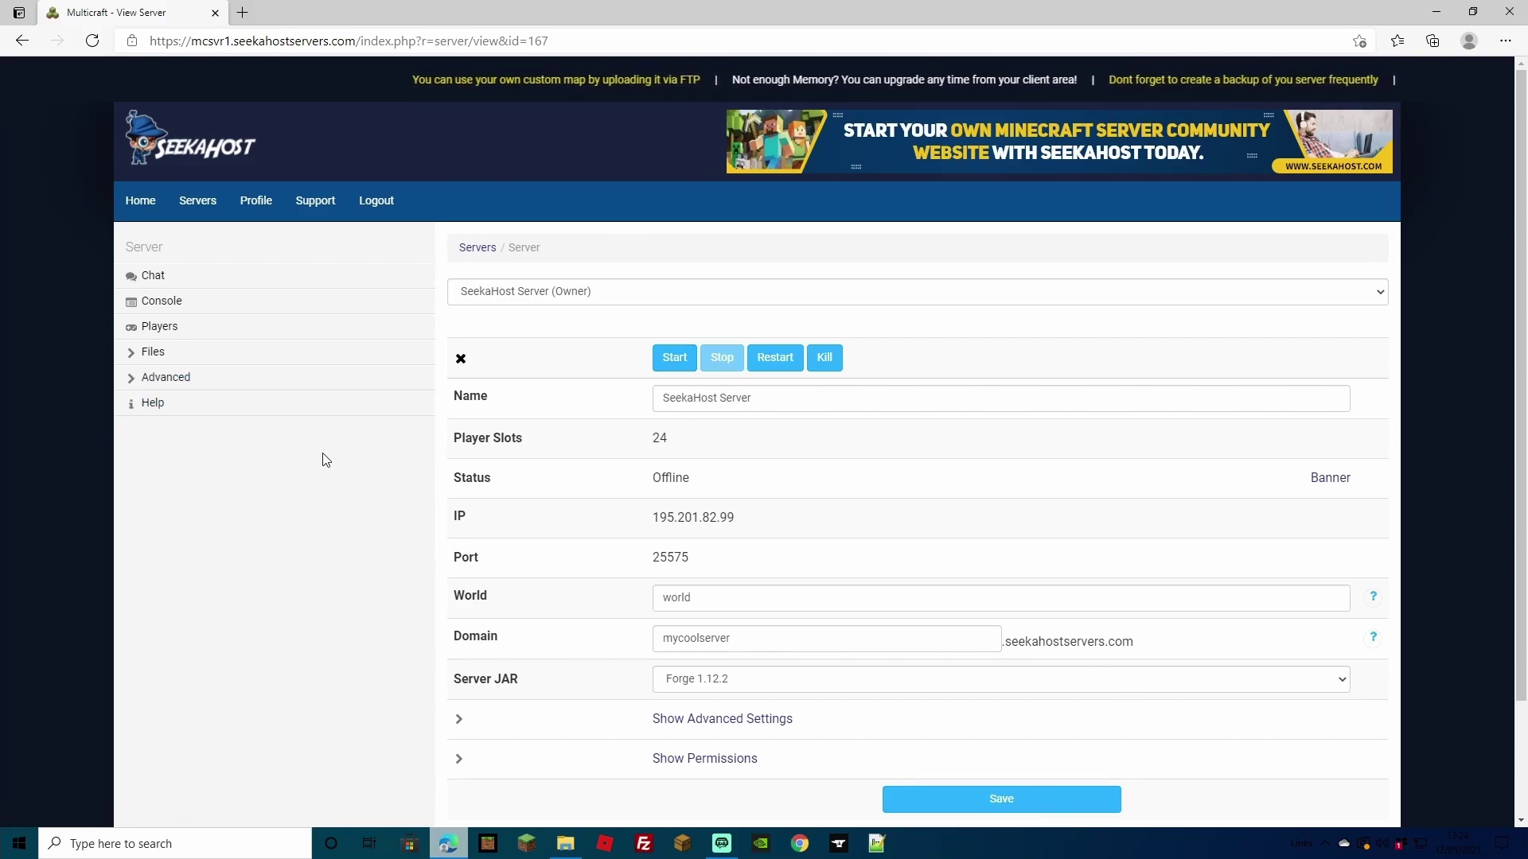
# - Enable 'Delete all files' on the server's Setup page
pyautogui.click(152, 351)
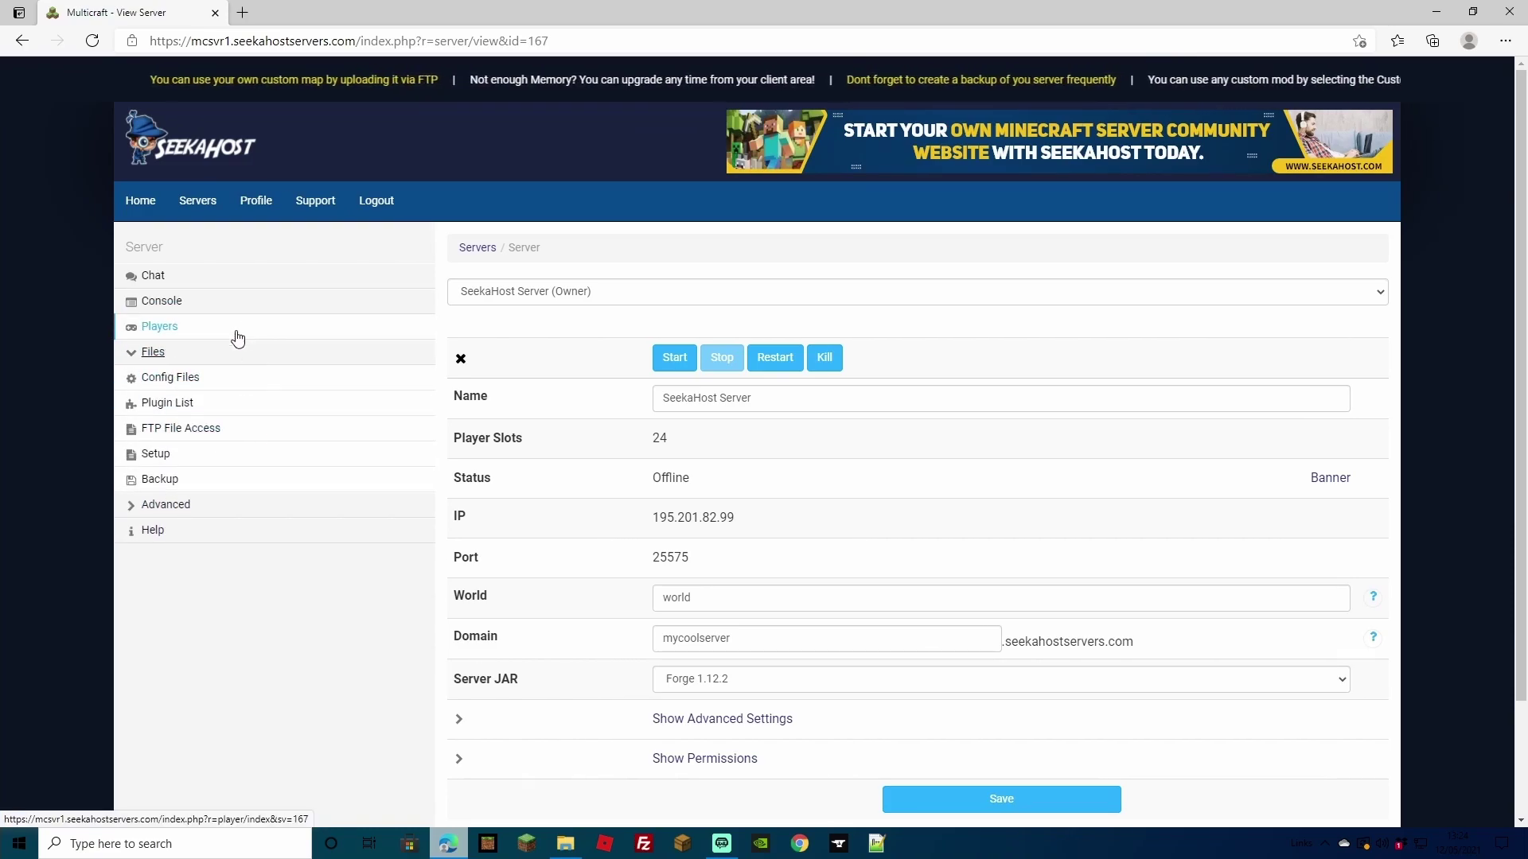
pyautogui.click(155, 452)
pyautogui.click(741, 337)
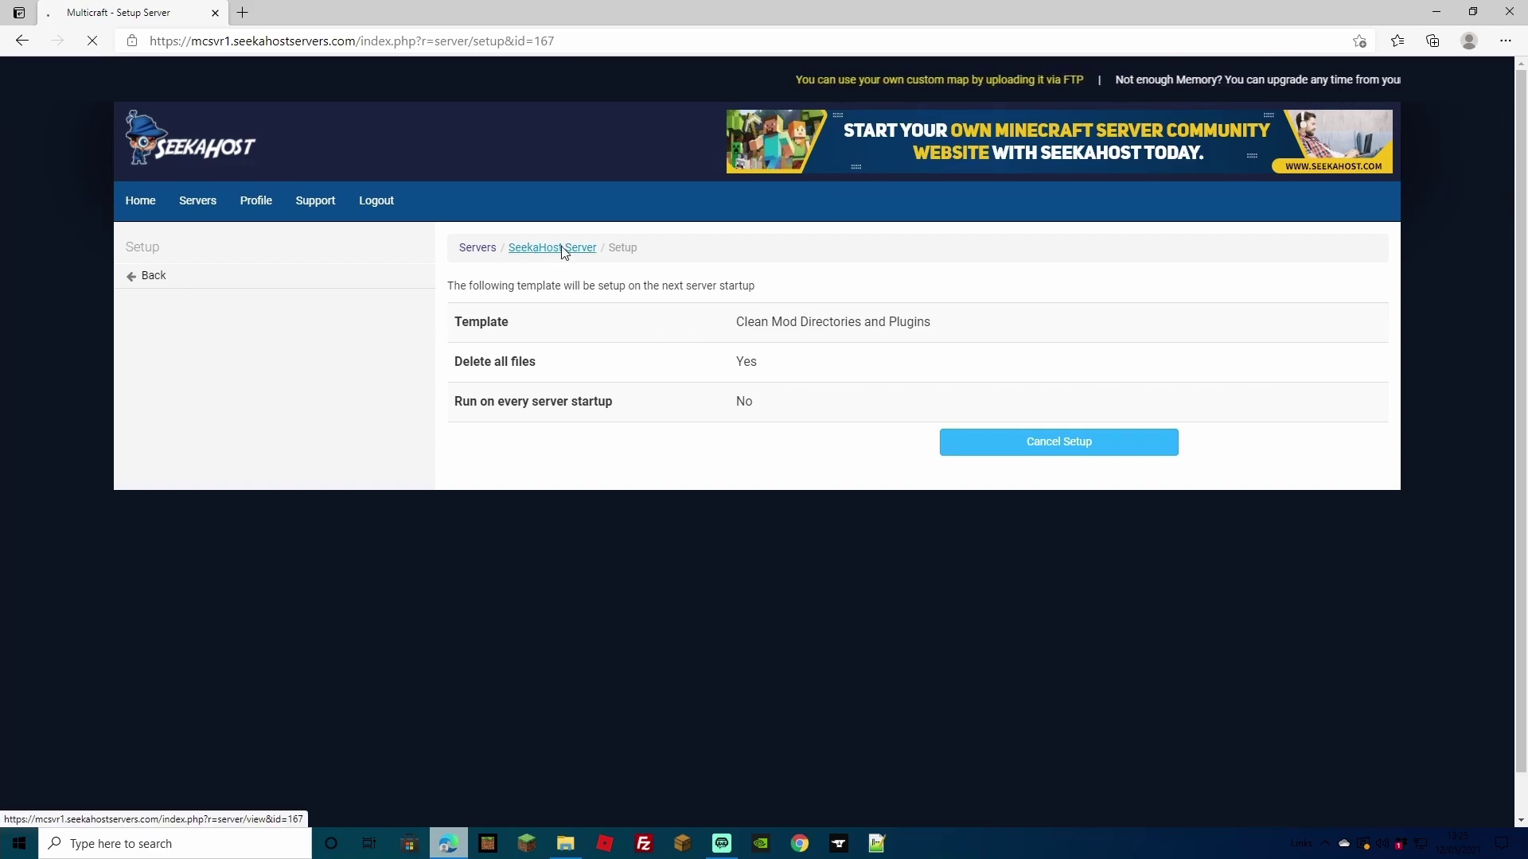
pyautogui.click(546, 250)
# - Set the server JAR to Forge 1.12.2 and save the settings
pyautogui.scroll(-3, 662, 456)
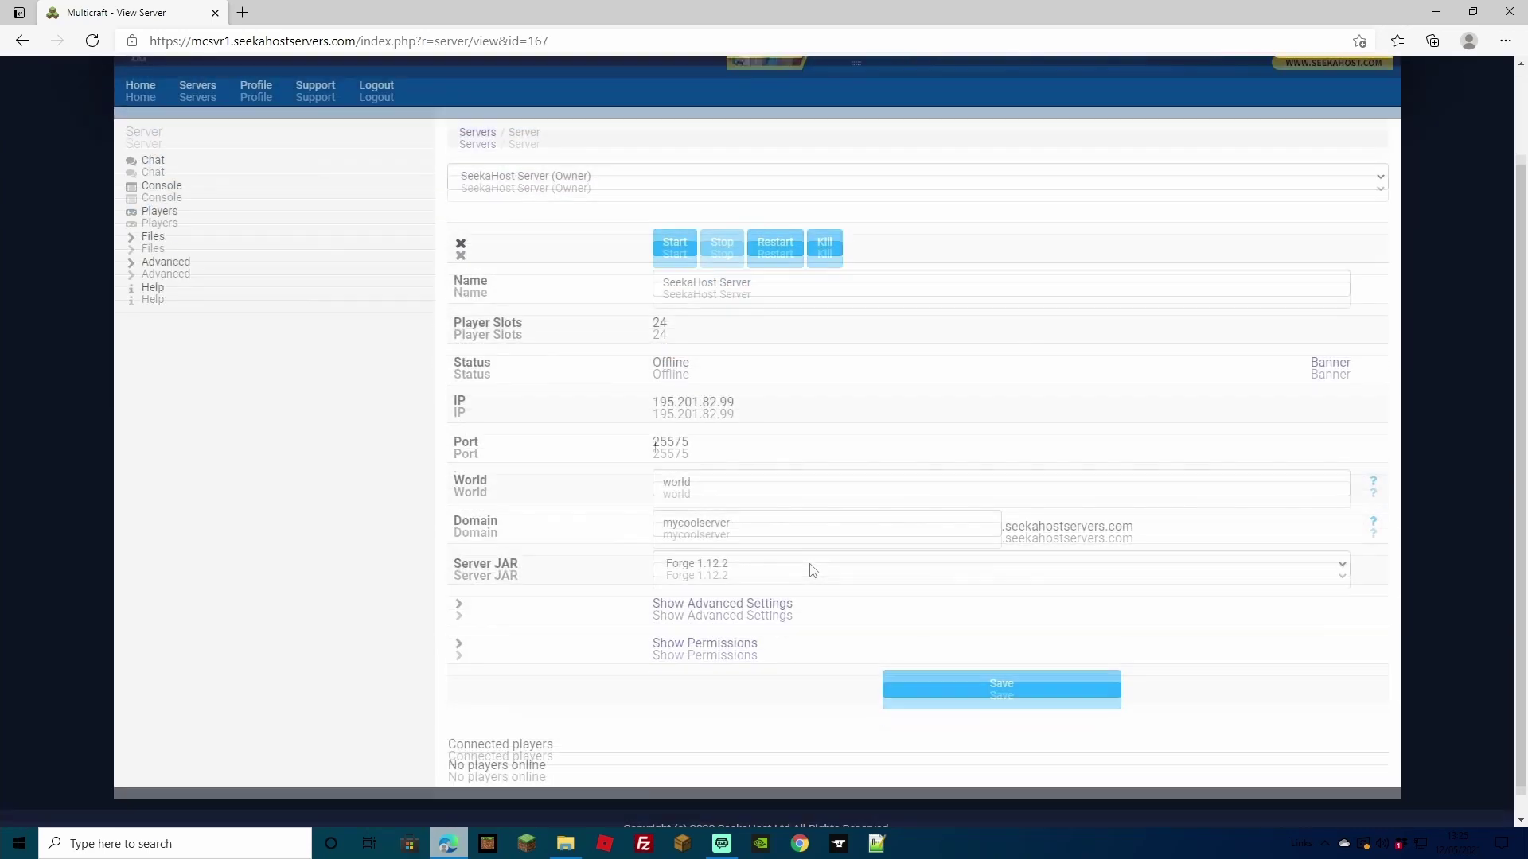
pyautogui.click(827, 564)
pyautogui.scroll(-2, 828, 433)
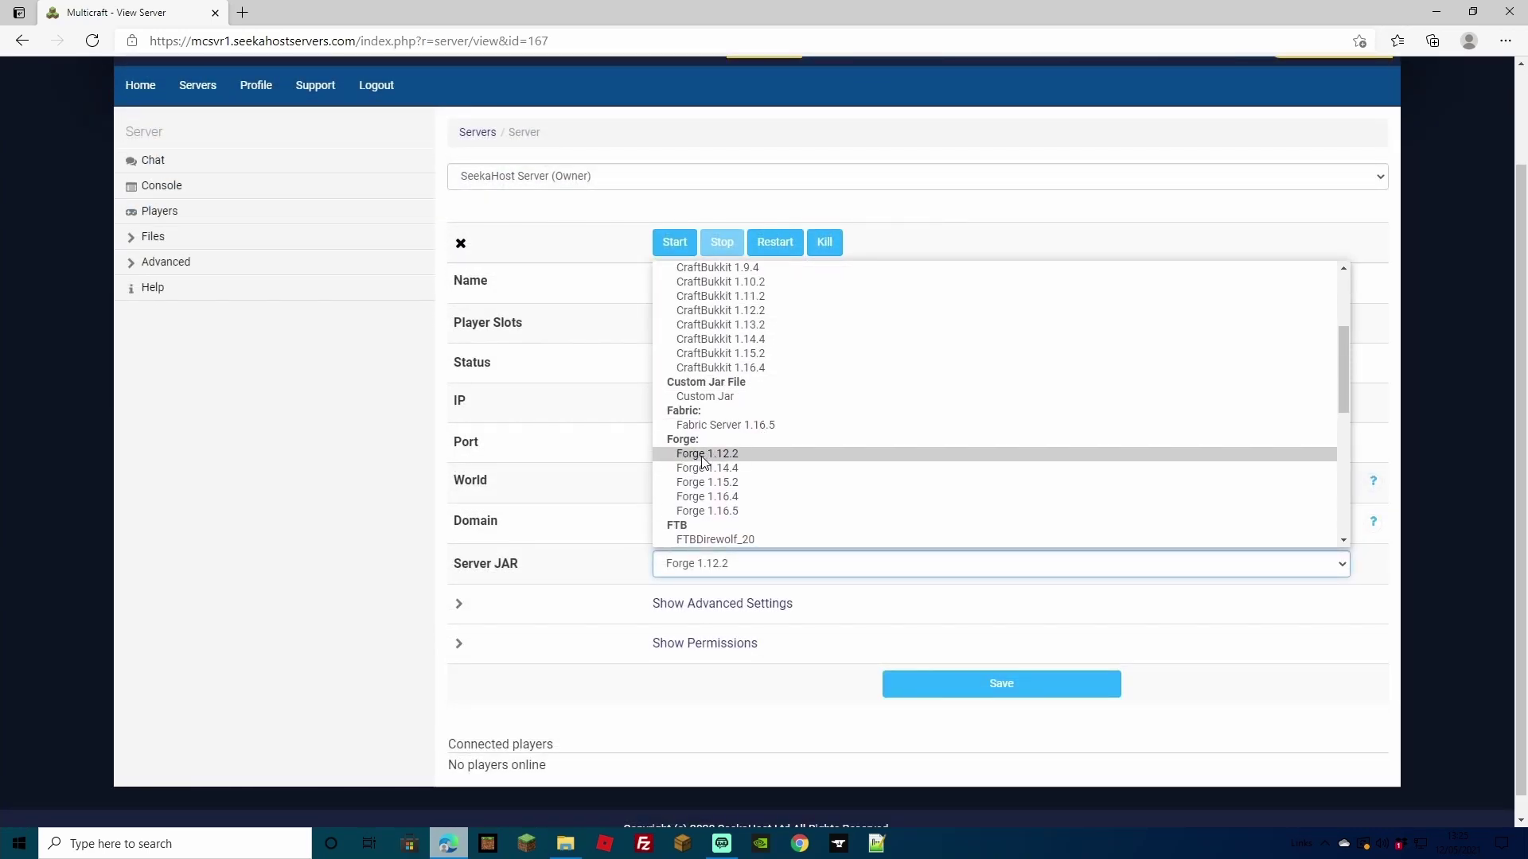
pyautogui.click(695, 458)
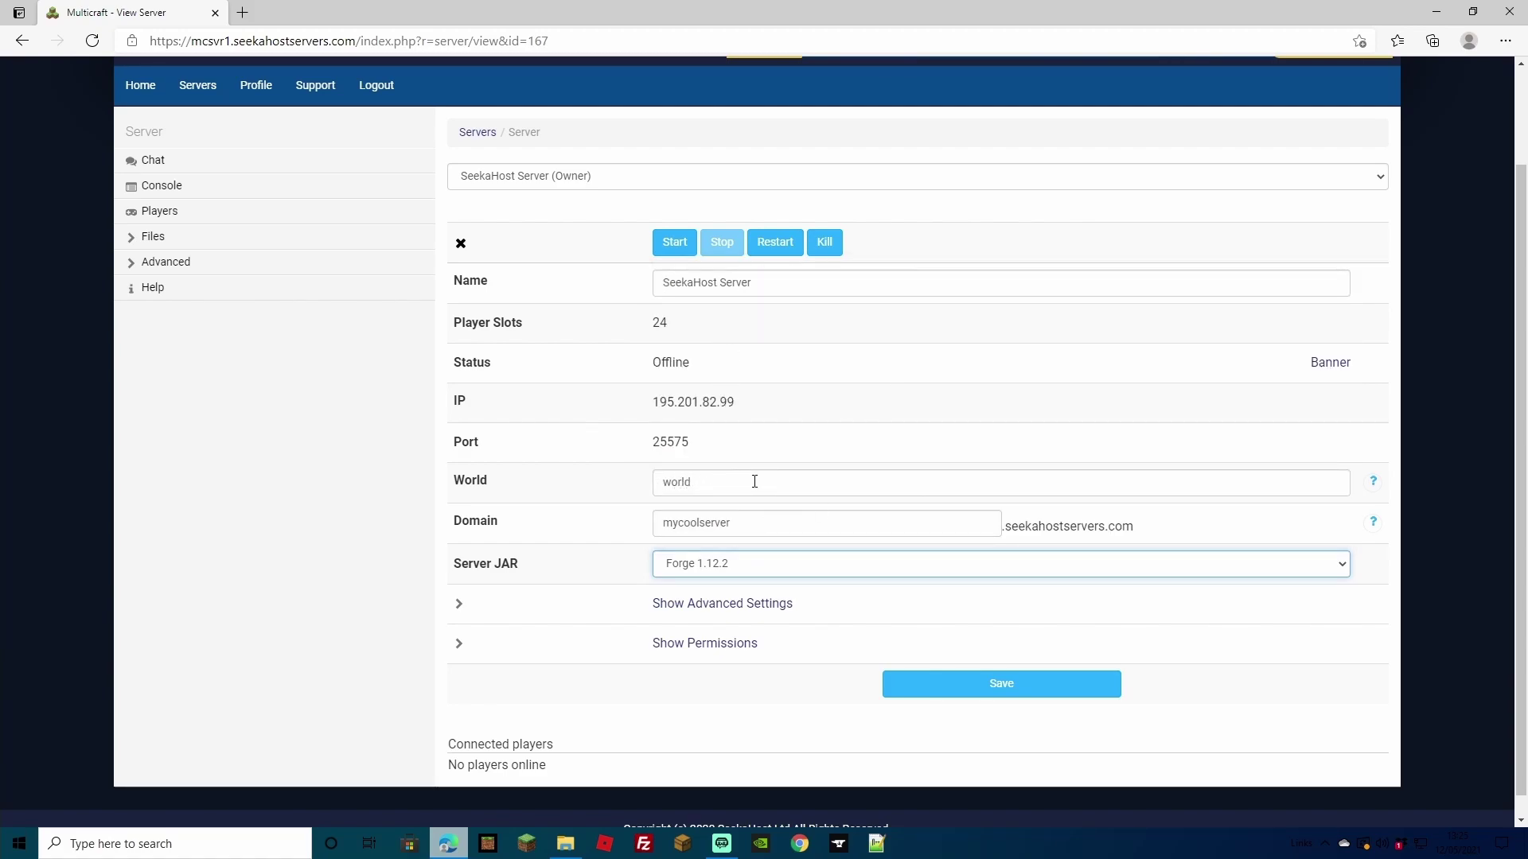
pyautogui.click(937, 683)
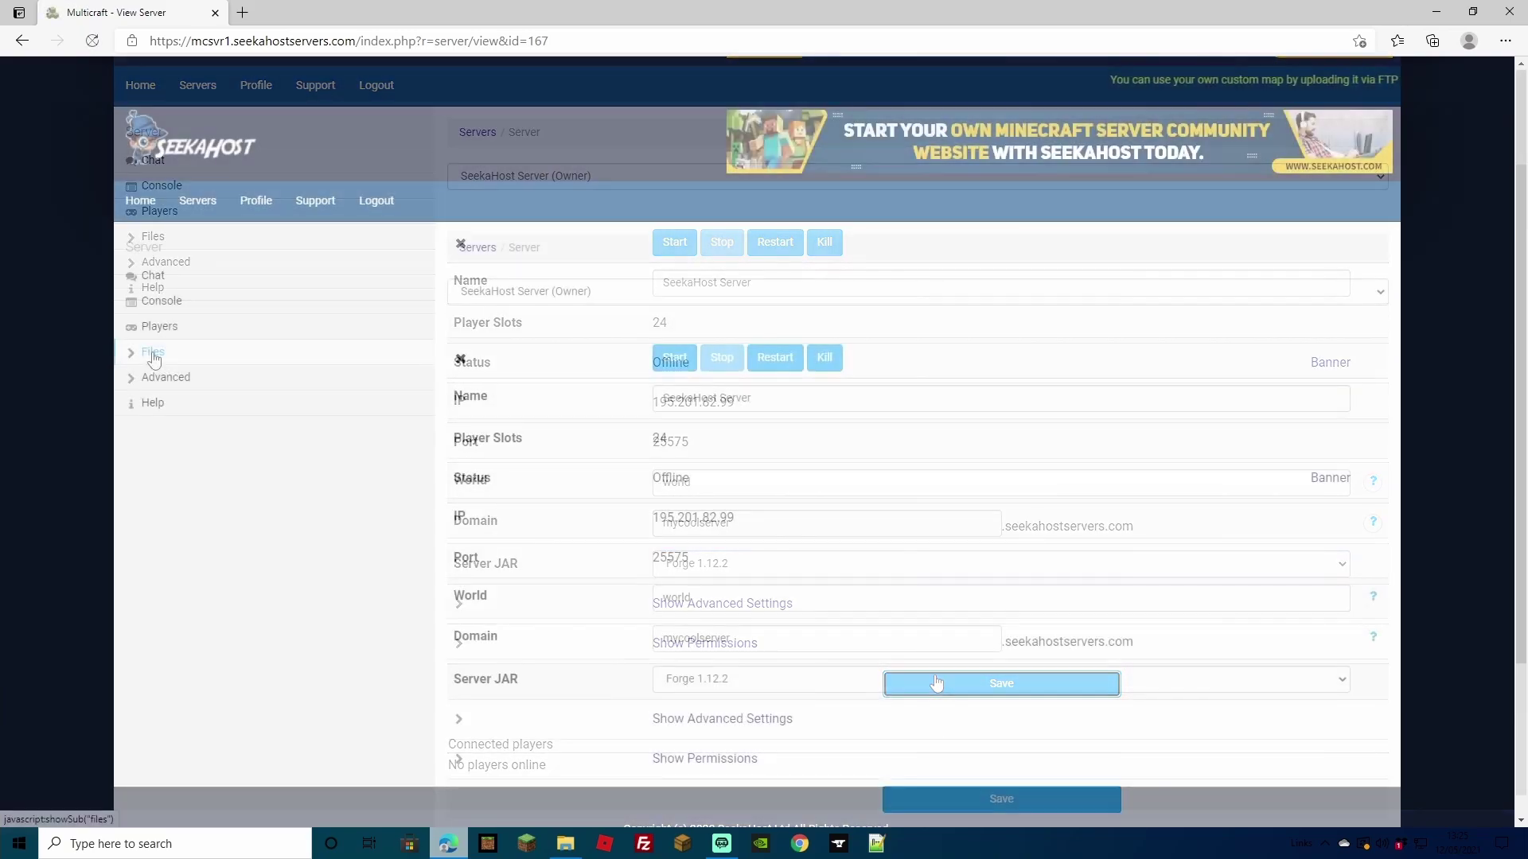
# - Open the server's web file browser and tick the config folder
pyautogui.click(153, 355)
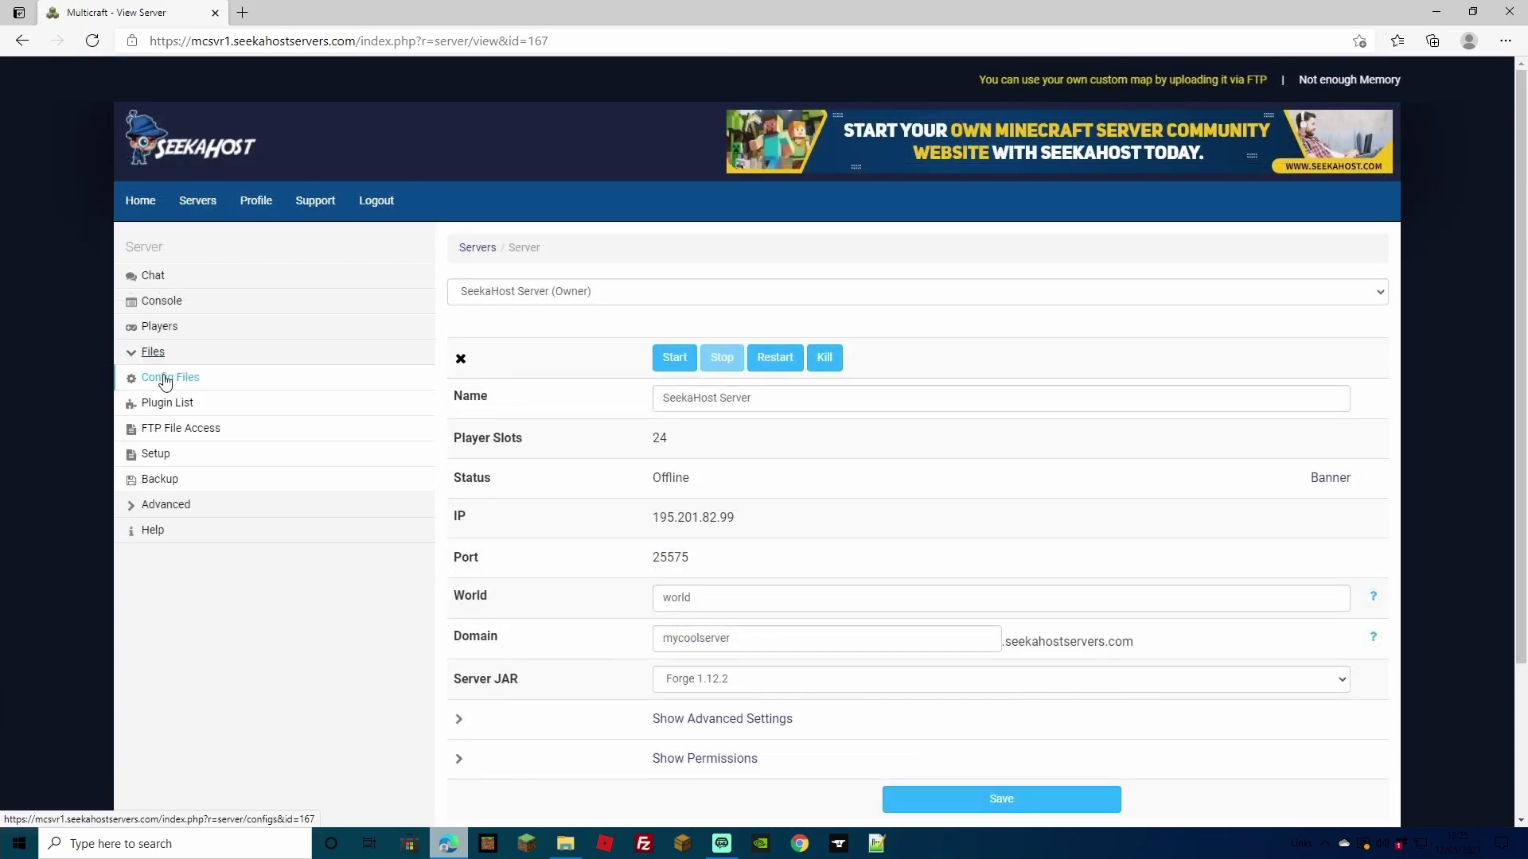
pyautogui.click(168, 434)
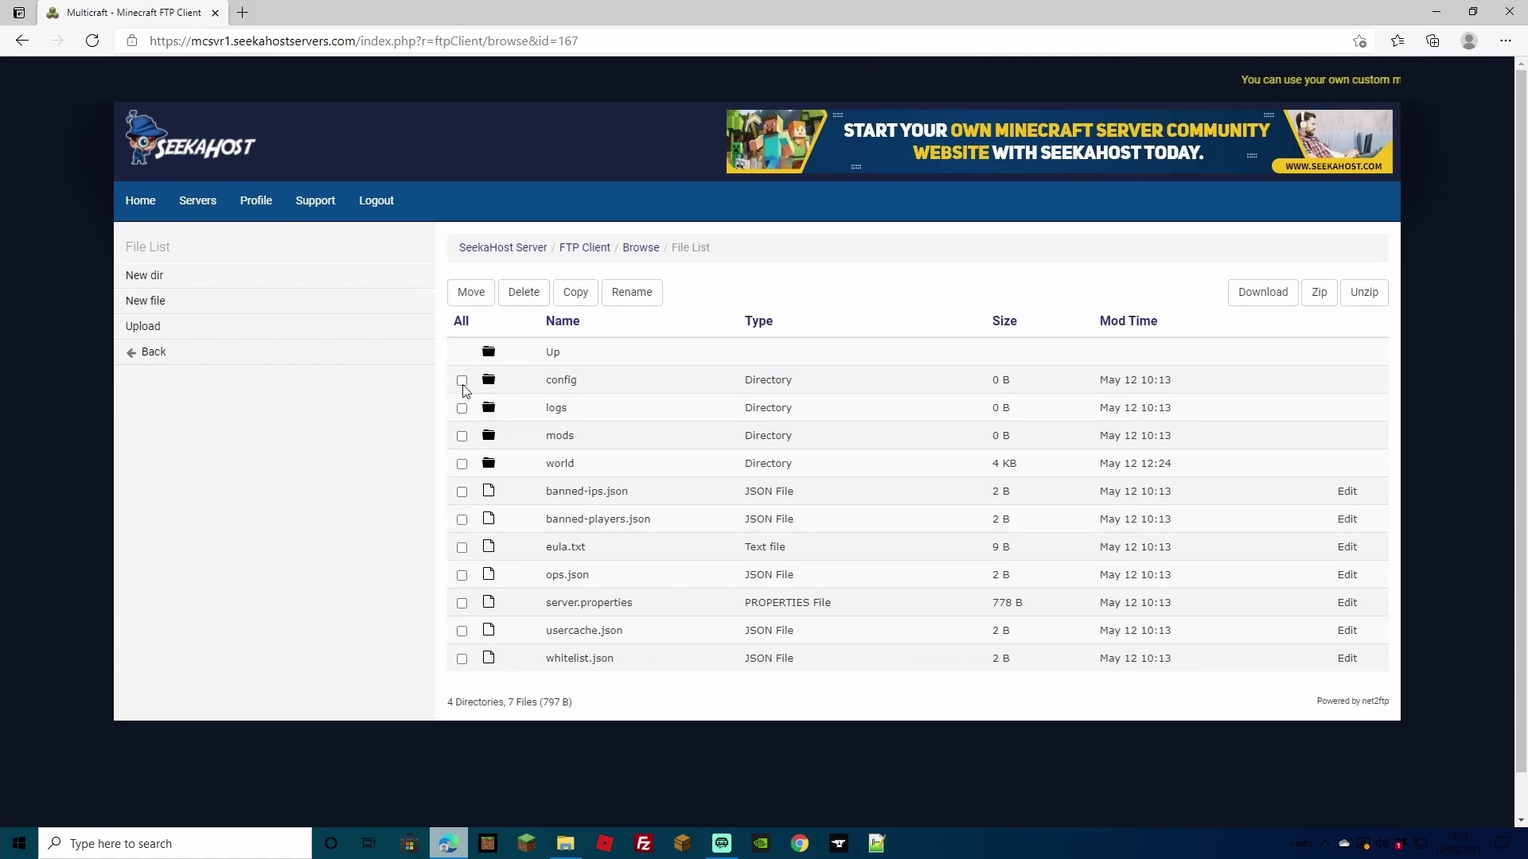
pyautogui.click(462, 381)
# - Select all server files and folders, delete them, and return to the server overview
pyautogui.click(462, 408)
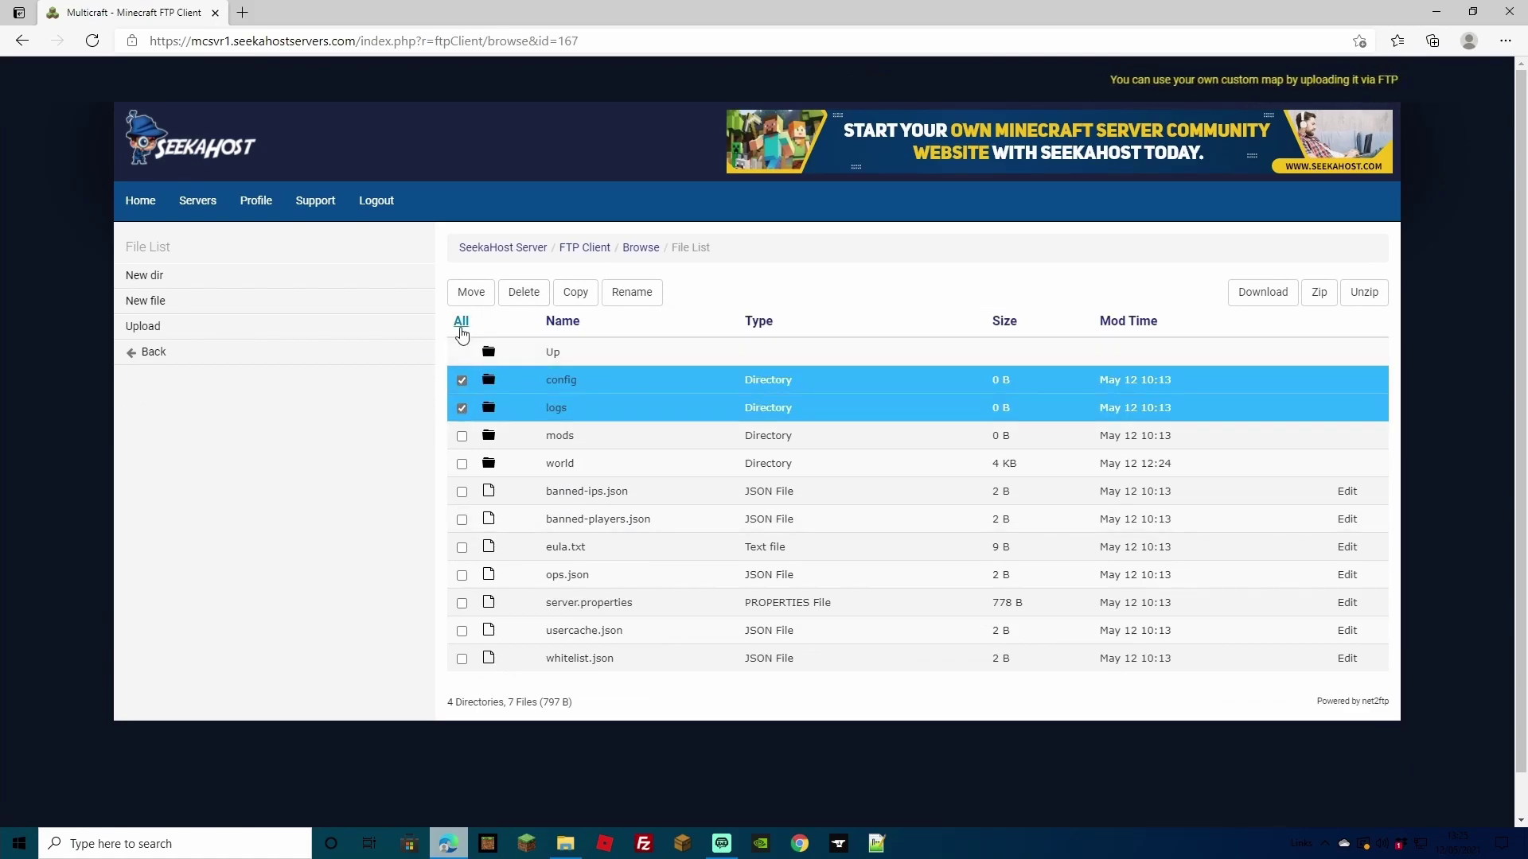
pyautogui.click(461, 321)
pyautogui.click(461, 321)
pyautogui.click(523, 291)
pyautogui.click(475, 562)
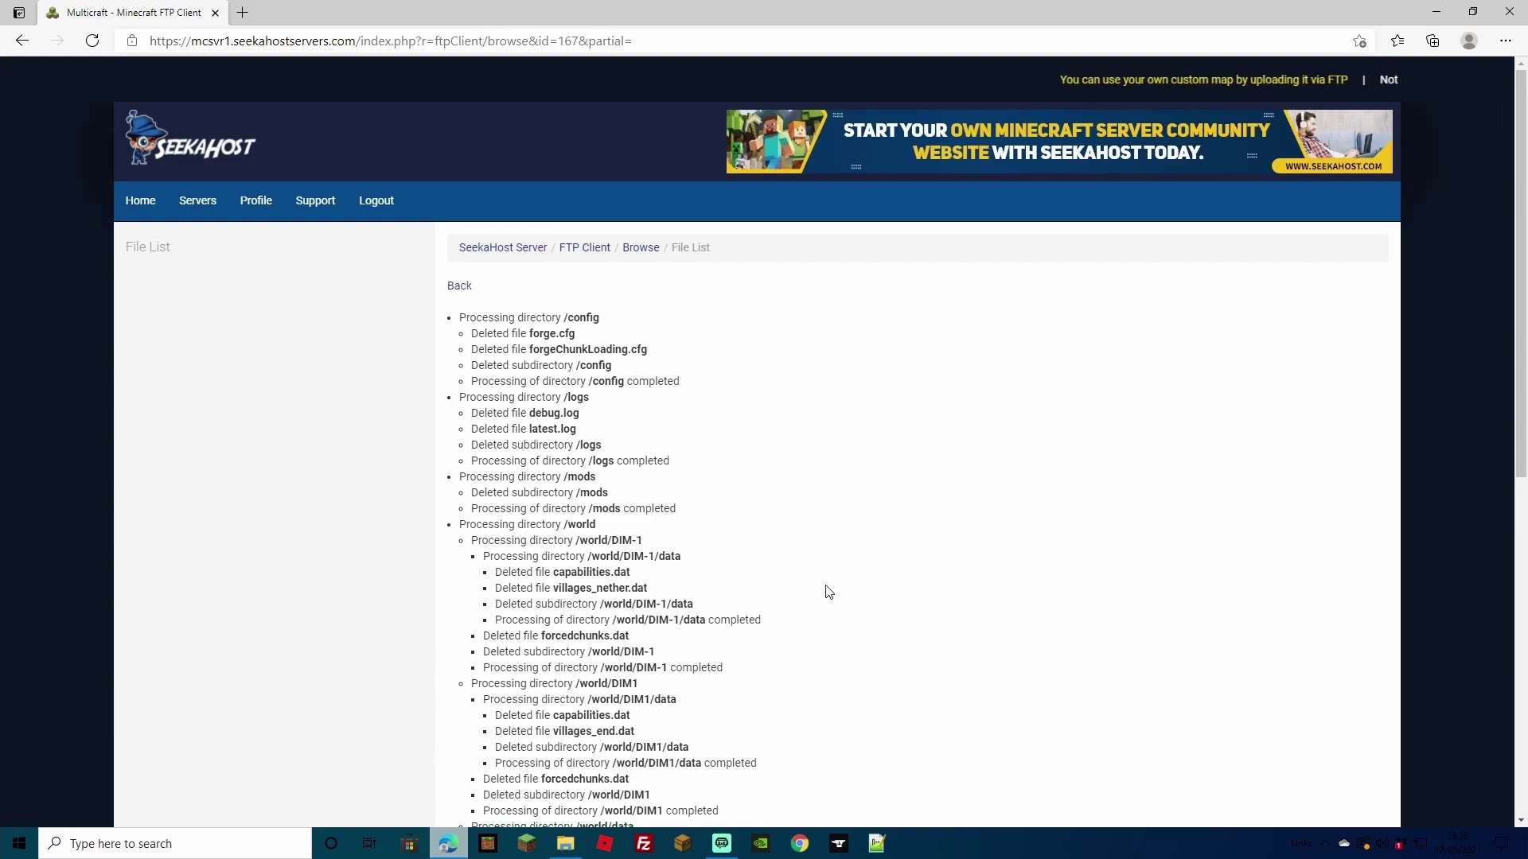
pyautogui.scroll(-8, 818, 519)
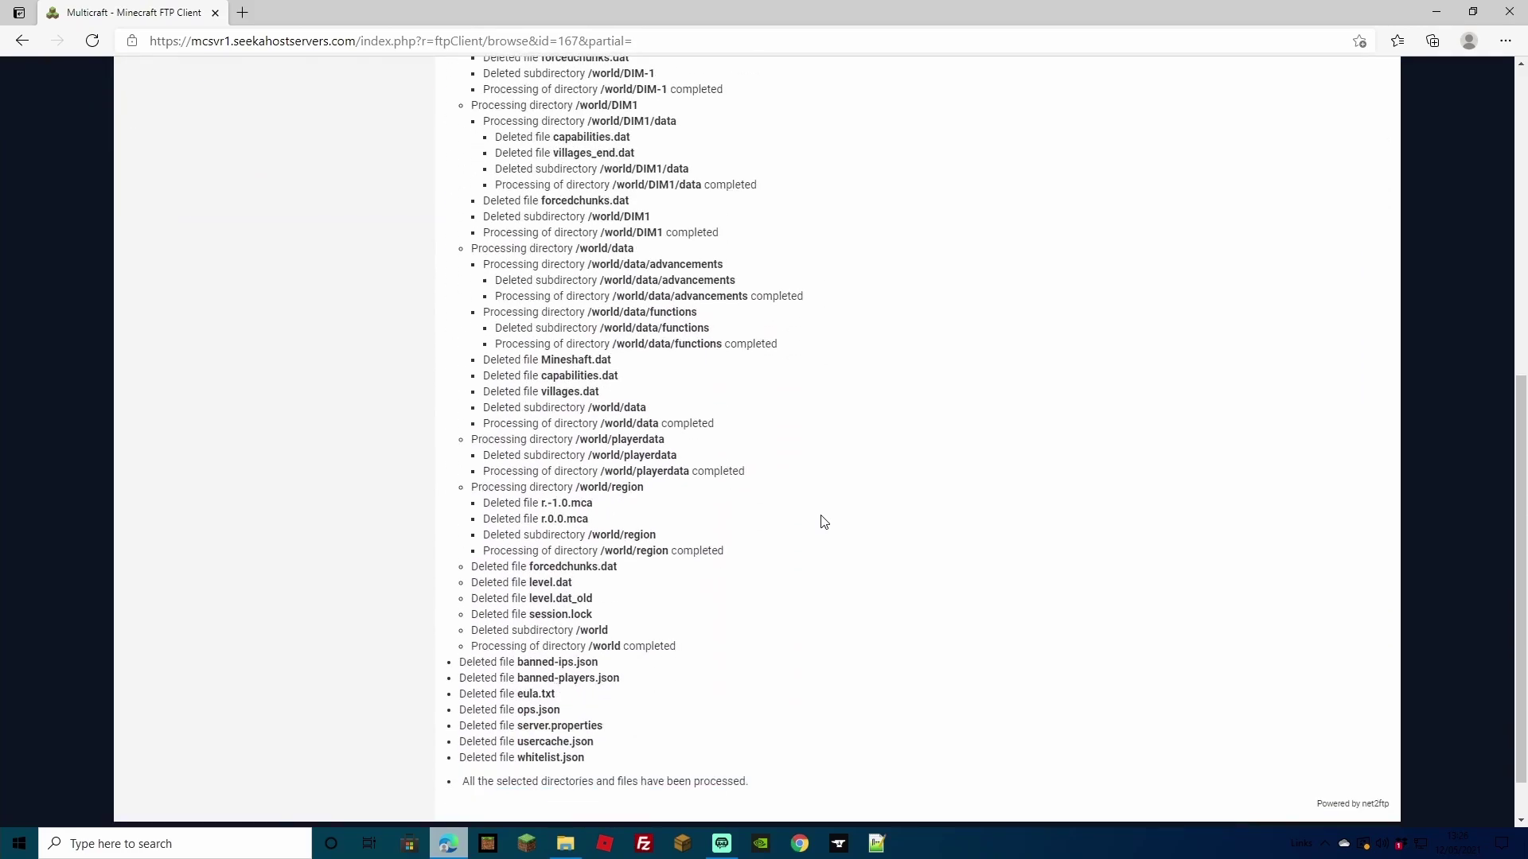
pyautogui.scroll(8, 828, 521)
pyautogui.scroll(1, 833, 522)
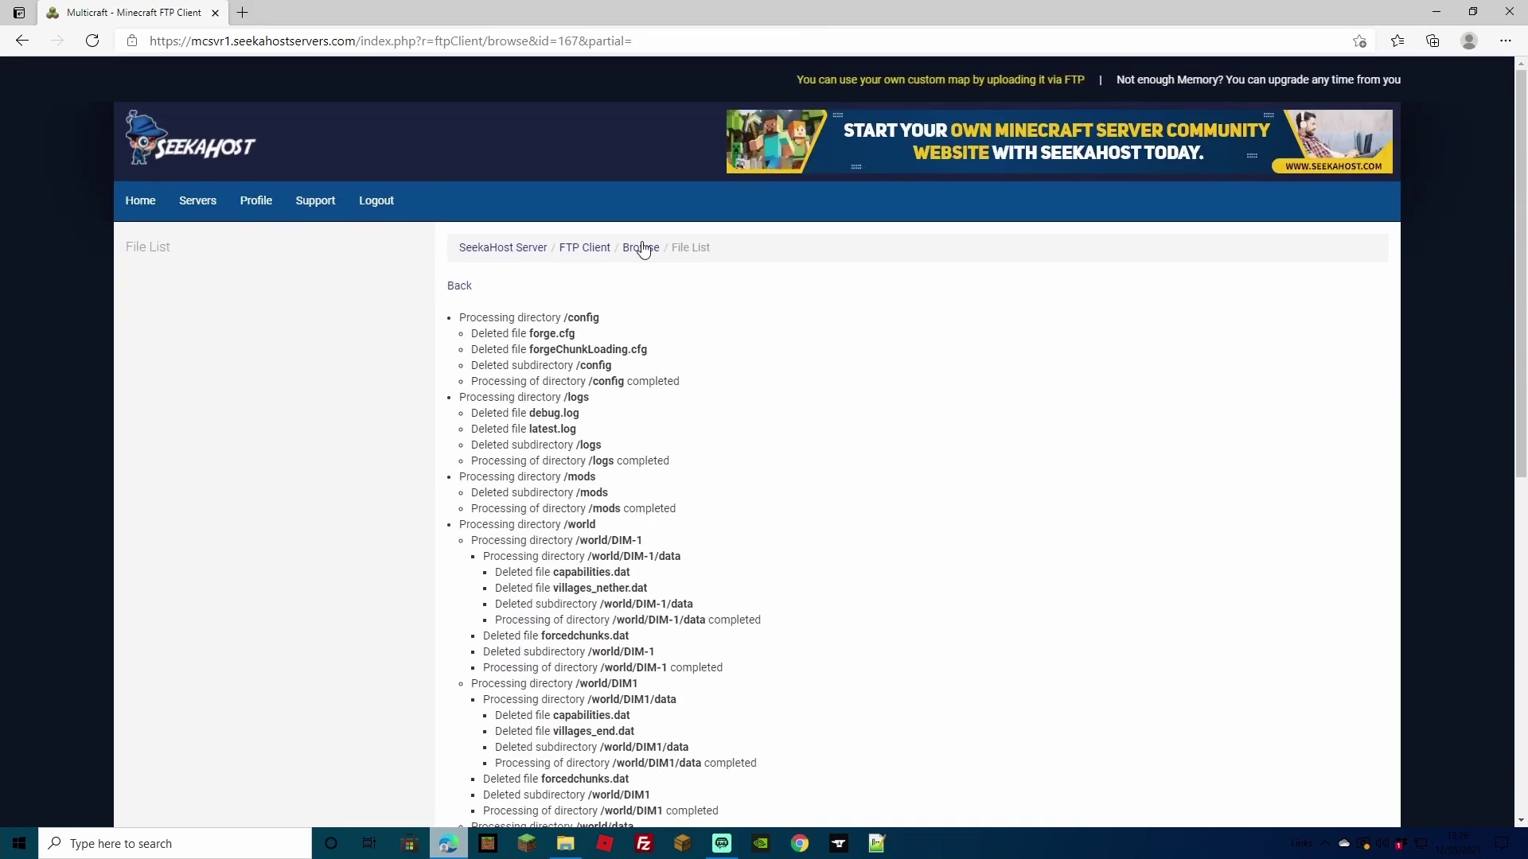
pyautogui.click(521, 248)
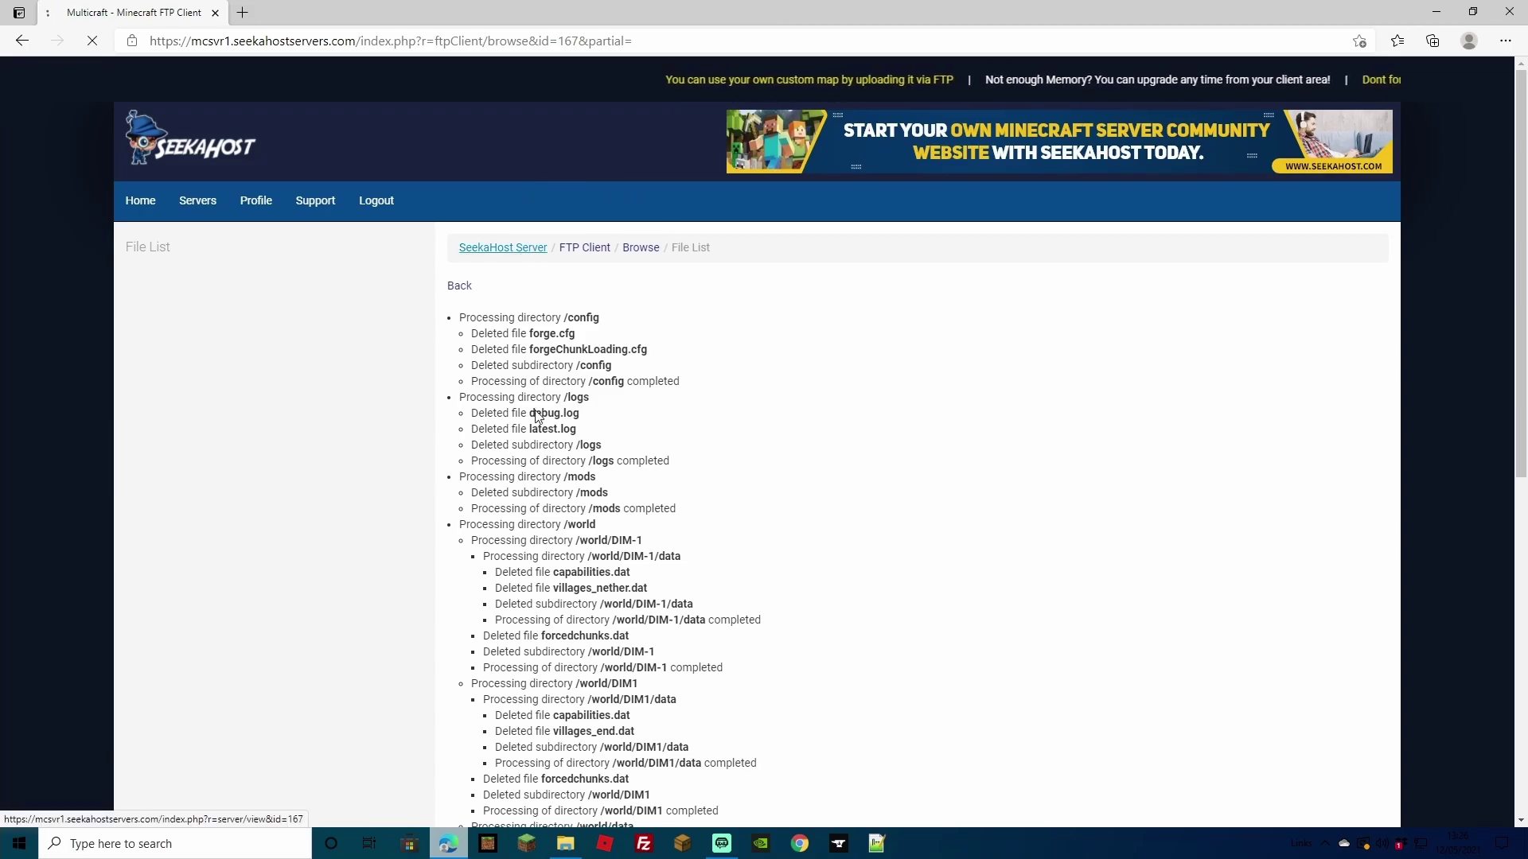
# - Start the server to regenerate its files, then stop it once it is online
pyautogui.click(675, 360)
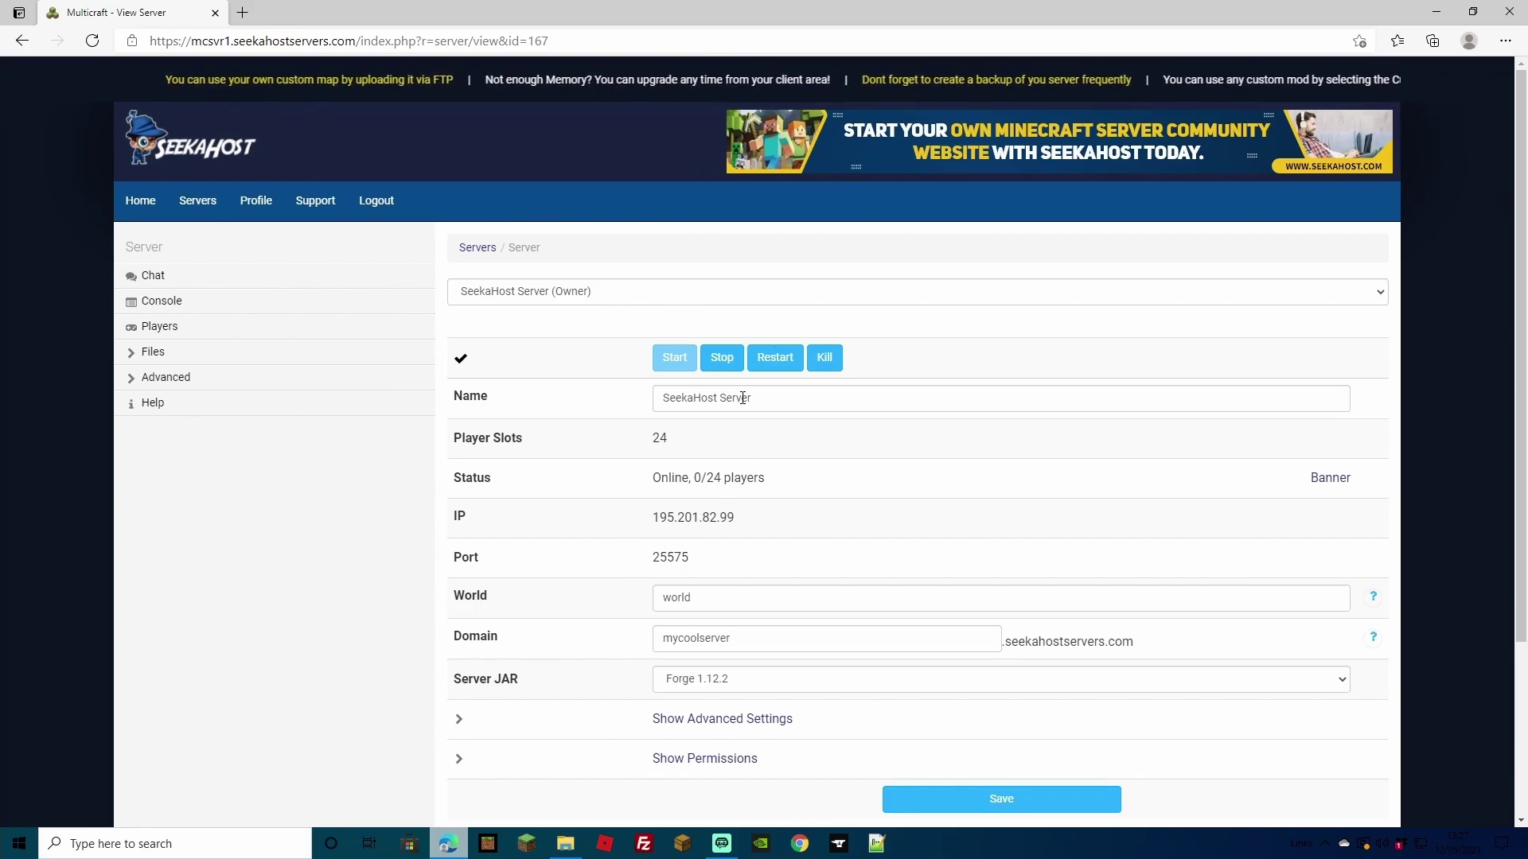
pyautogui.click(722, 360)
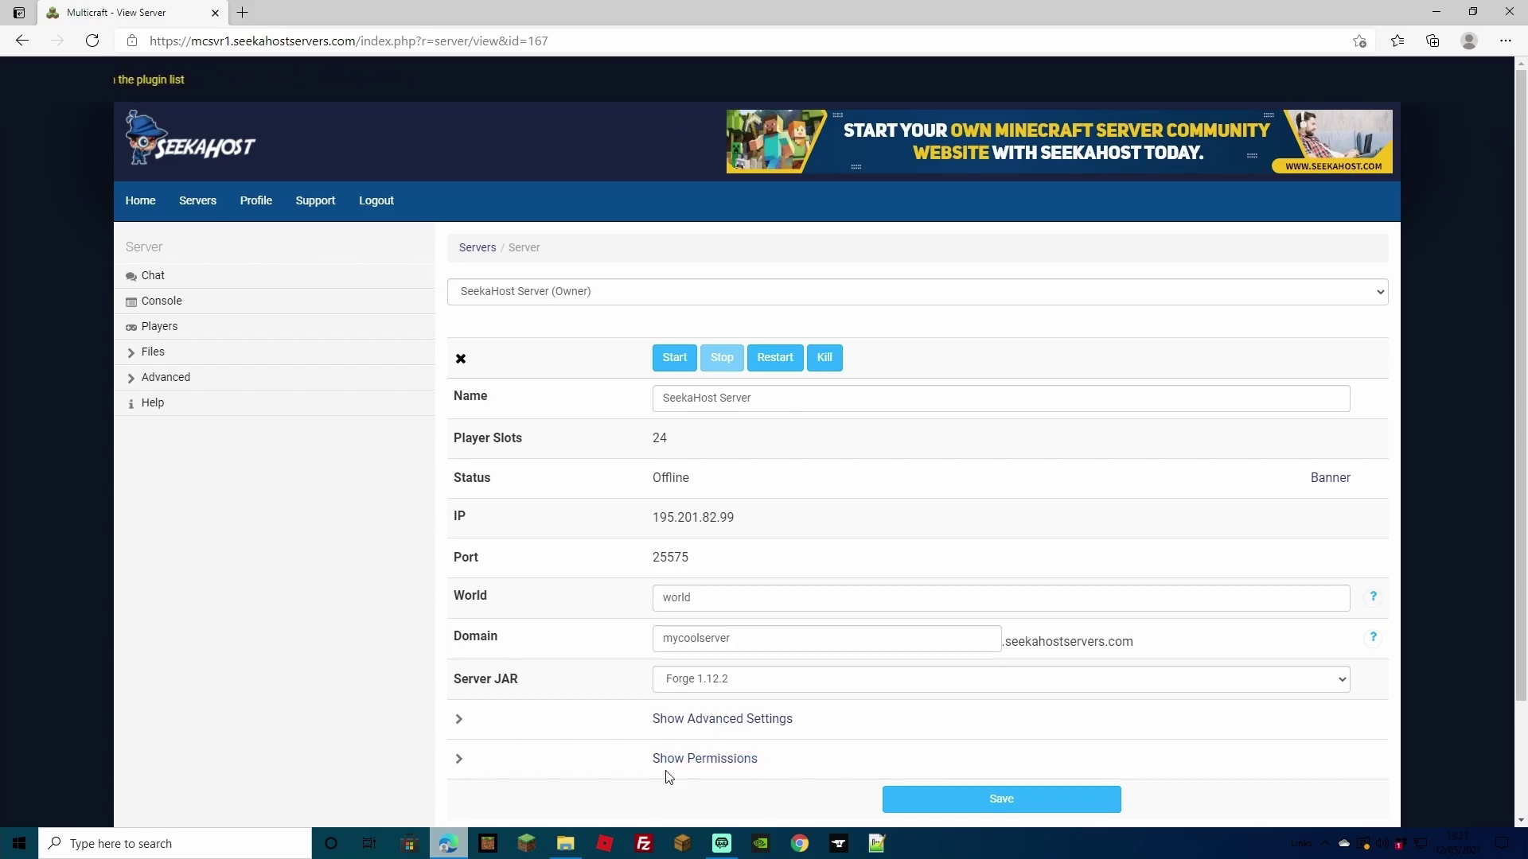
pyautogui.click(156, 353)
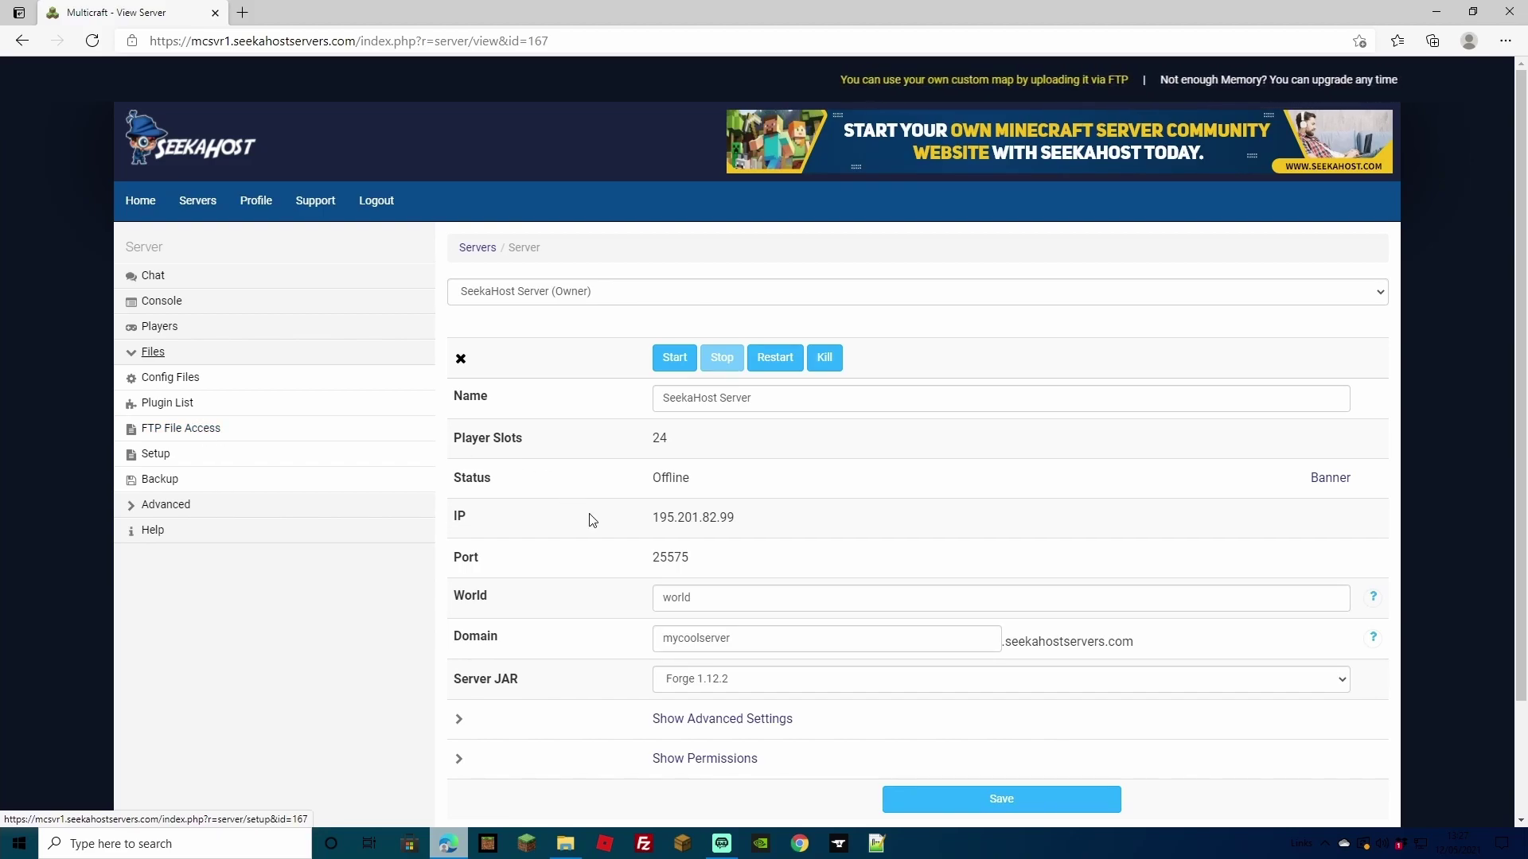
pyautogui.click(645, 845)
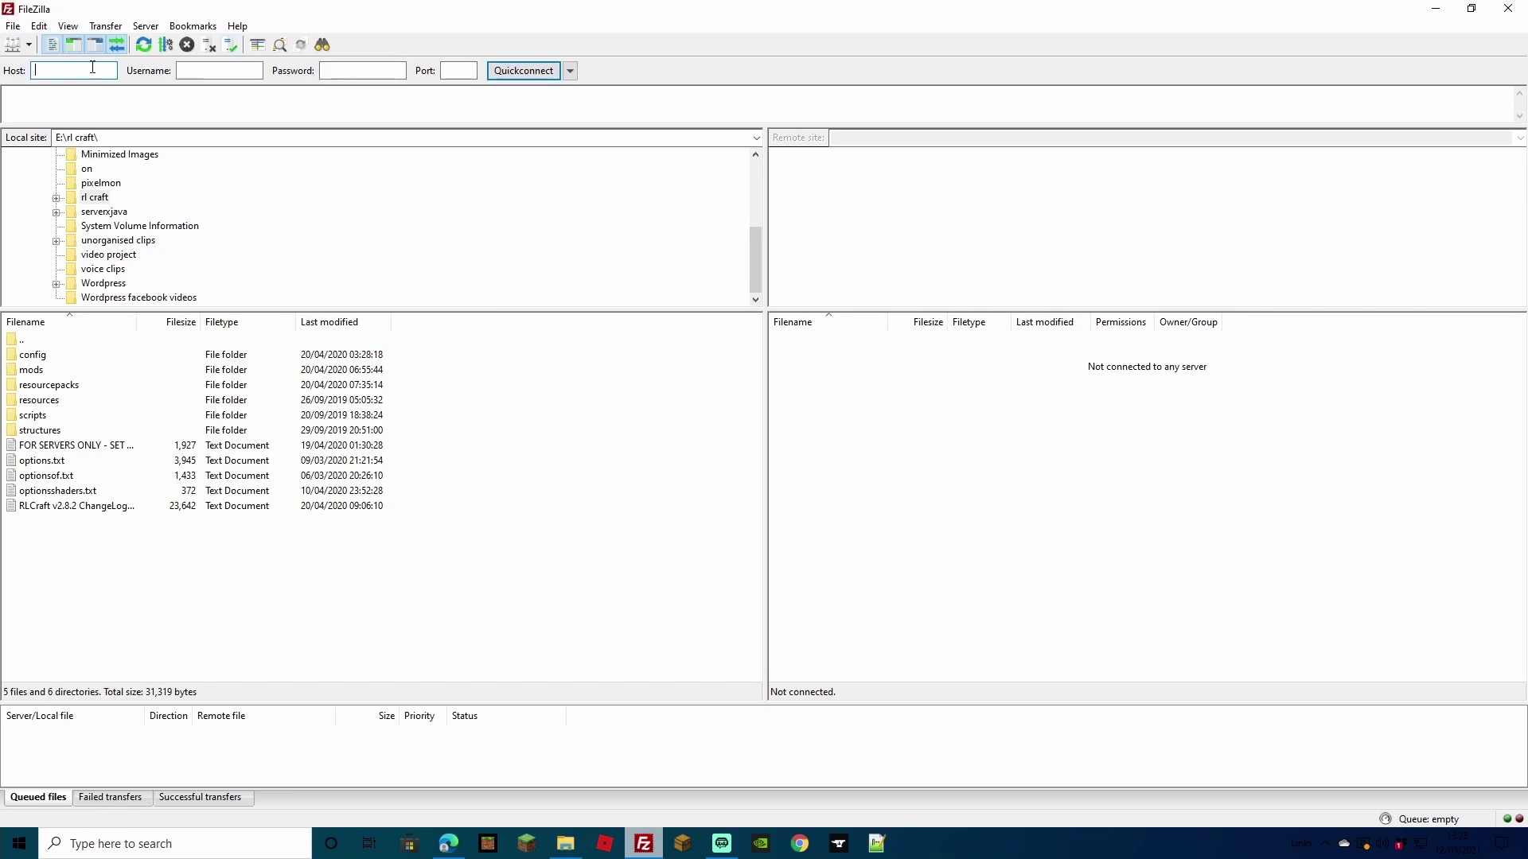
# - Quickconnect FileZilla to the SeekaHost server and select all the remote files
pyautogui.click(512, 70)
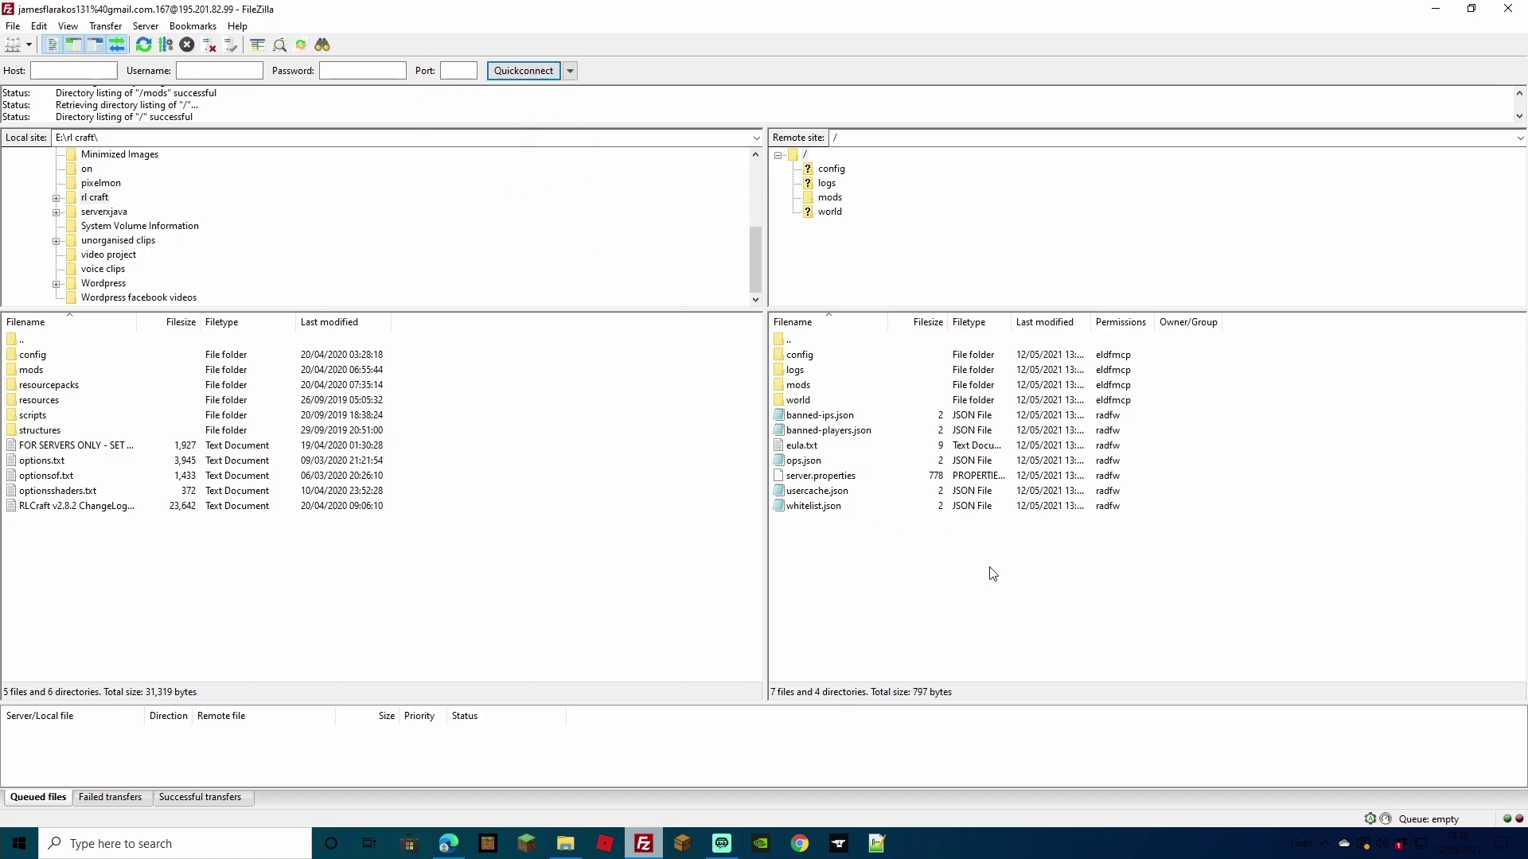
pyautogui.moveTo(912, 555); pyautogui.dragTo(815, 350)
pyautogui.moveTo(872, 575); pyautogui.dragTo(800, 355)
pyautogui.click(800, 355)
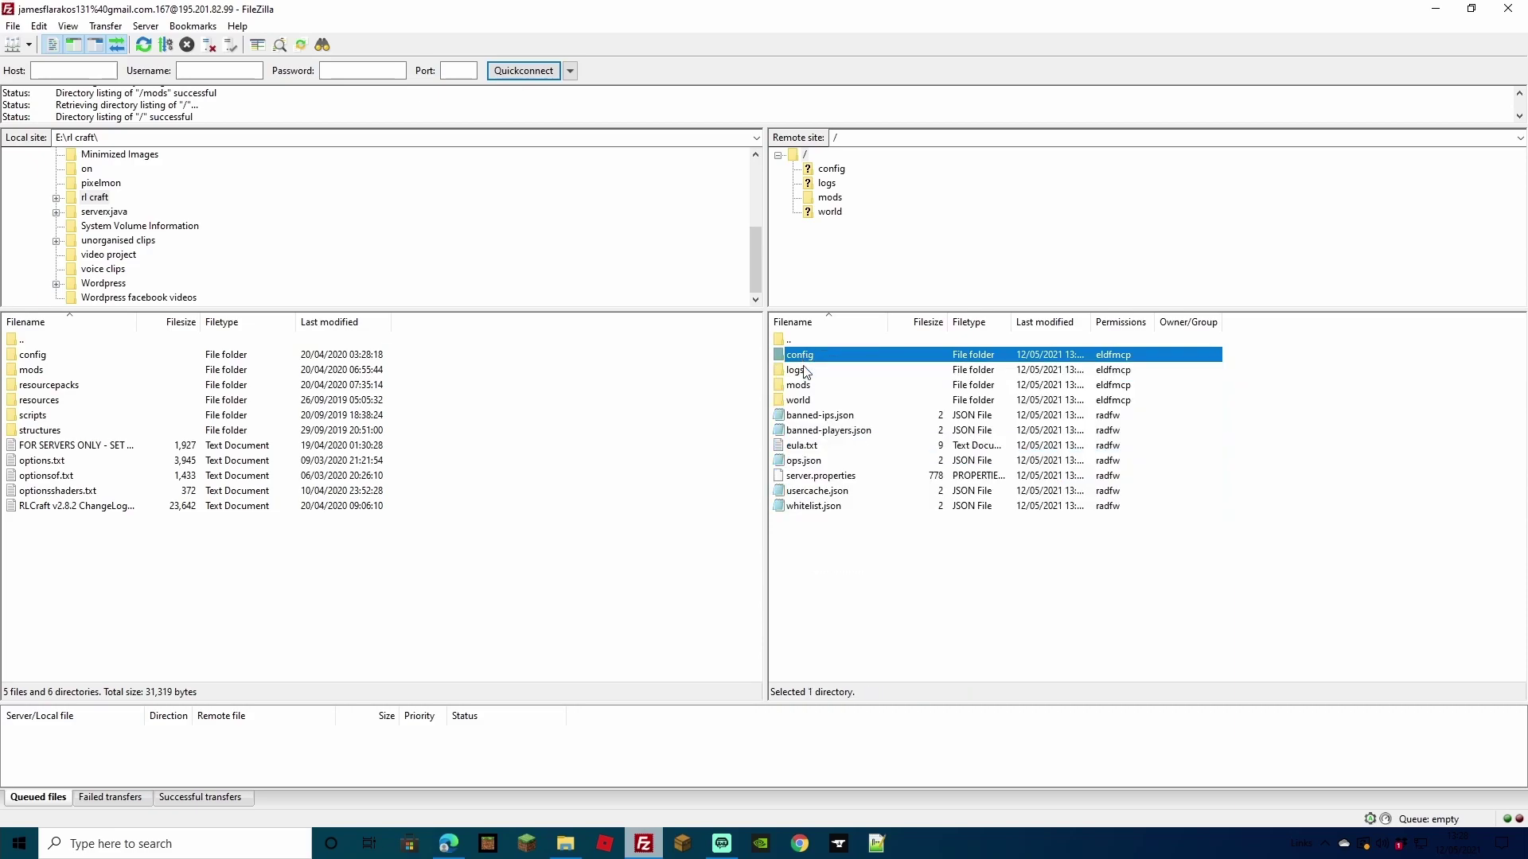
pyautogui.click(908, 581)
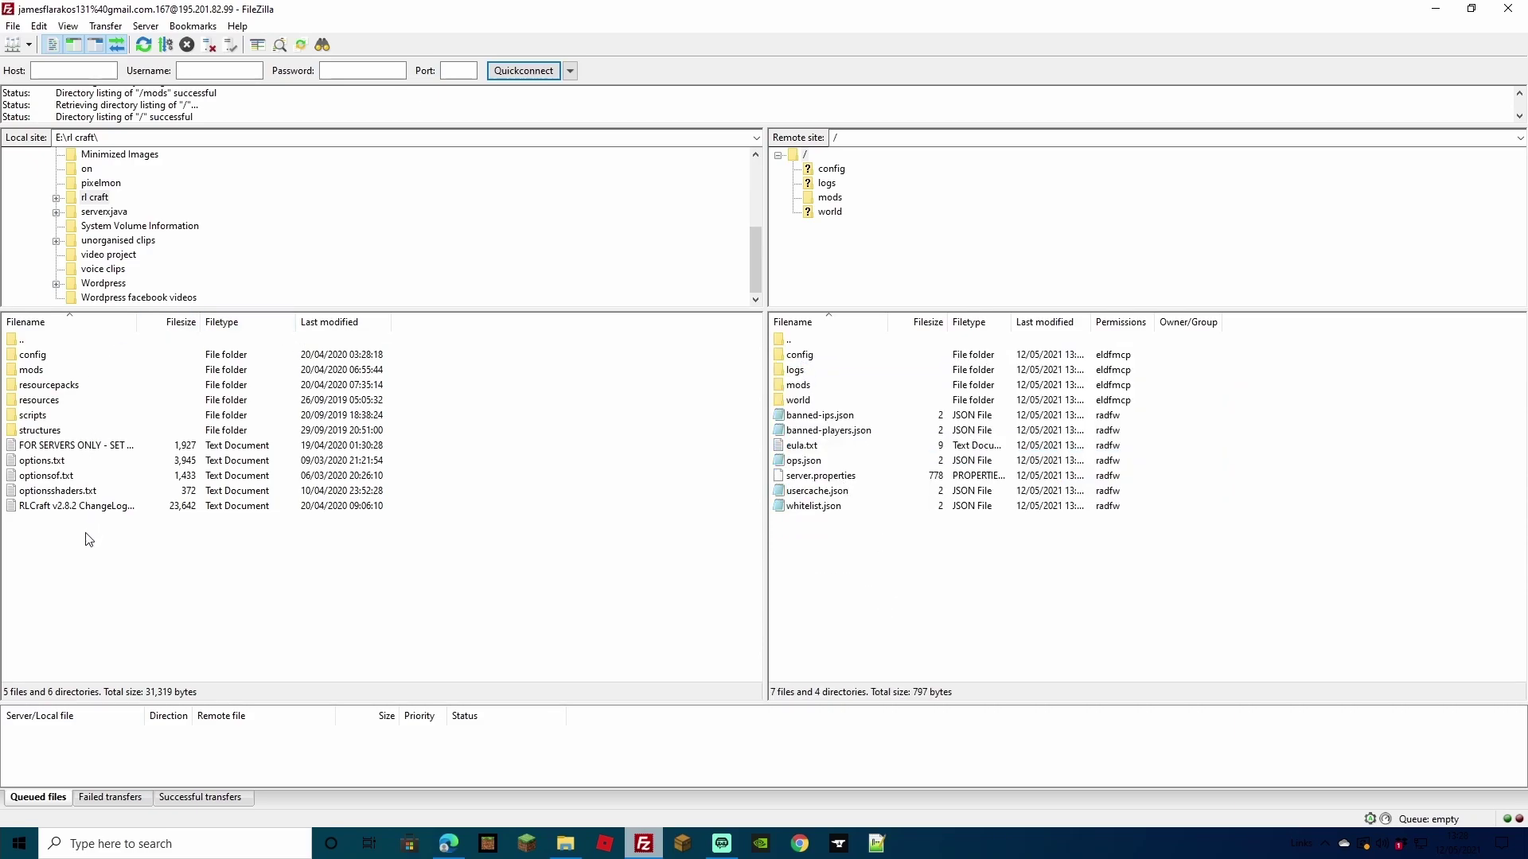
pyautogui.moveTo(411, 542); pyautogui.dragTo(139, 564)
pyautogui.scroll(4, 307, 247)
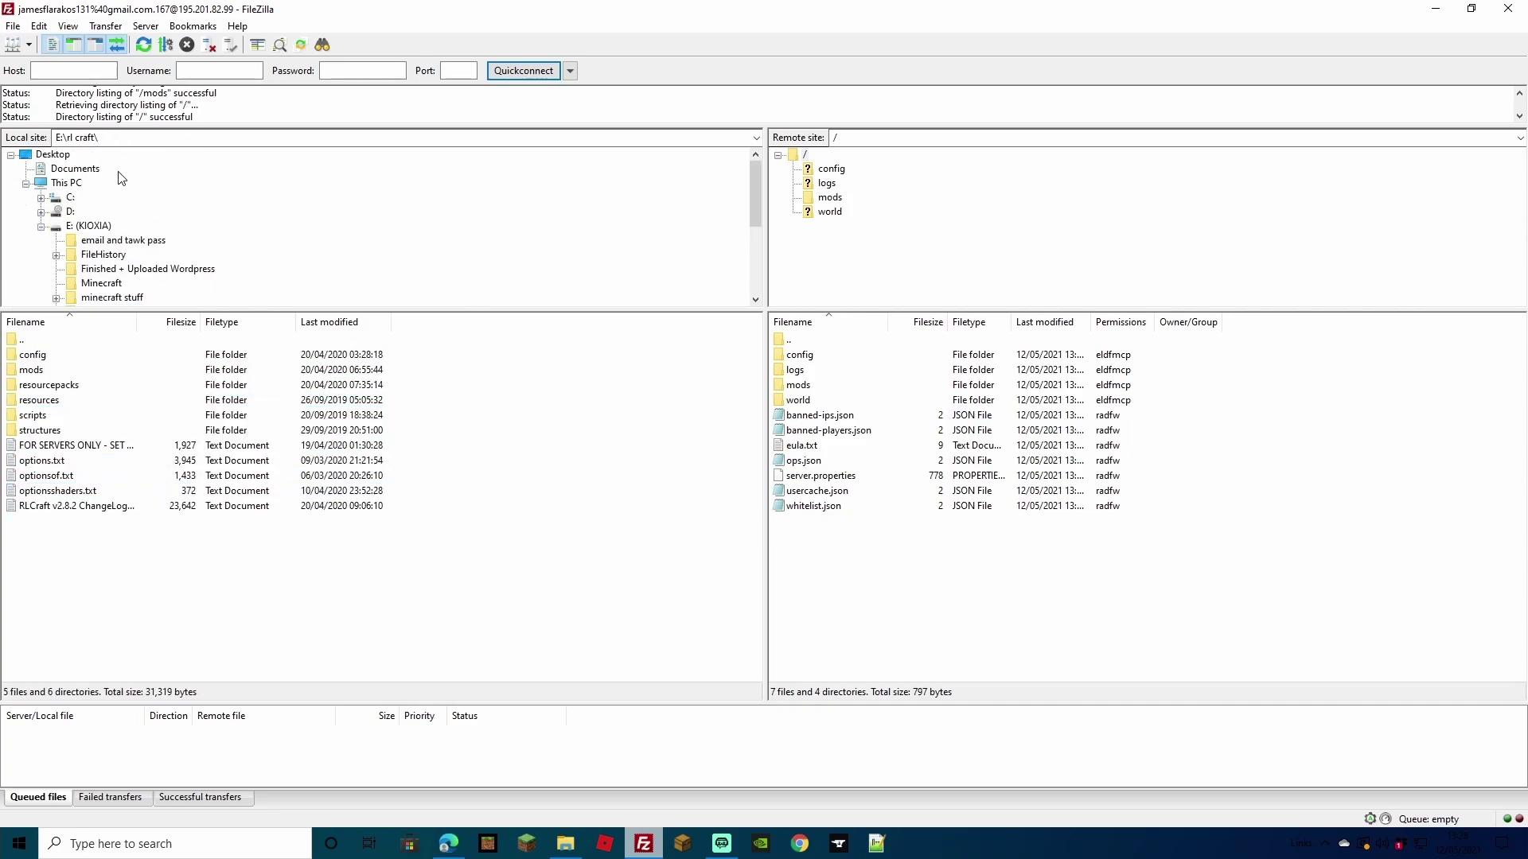
pyautogui.click(66, 183)
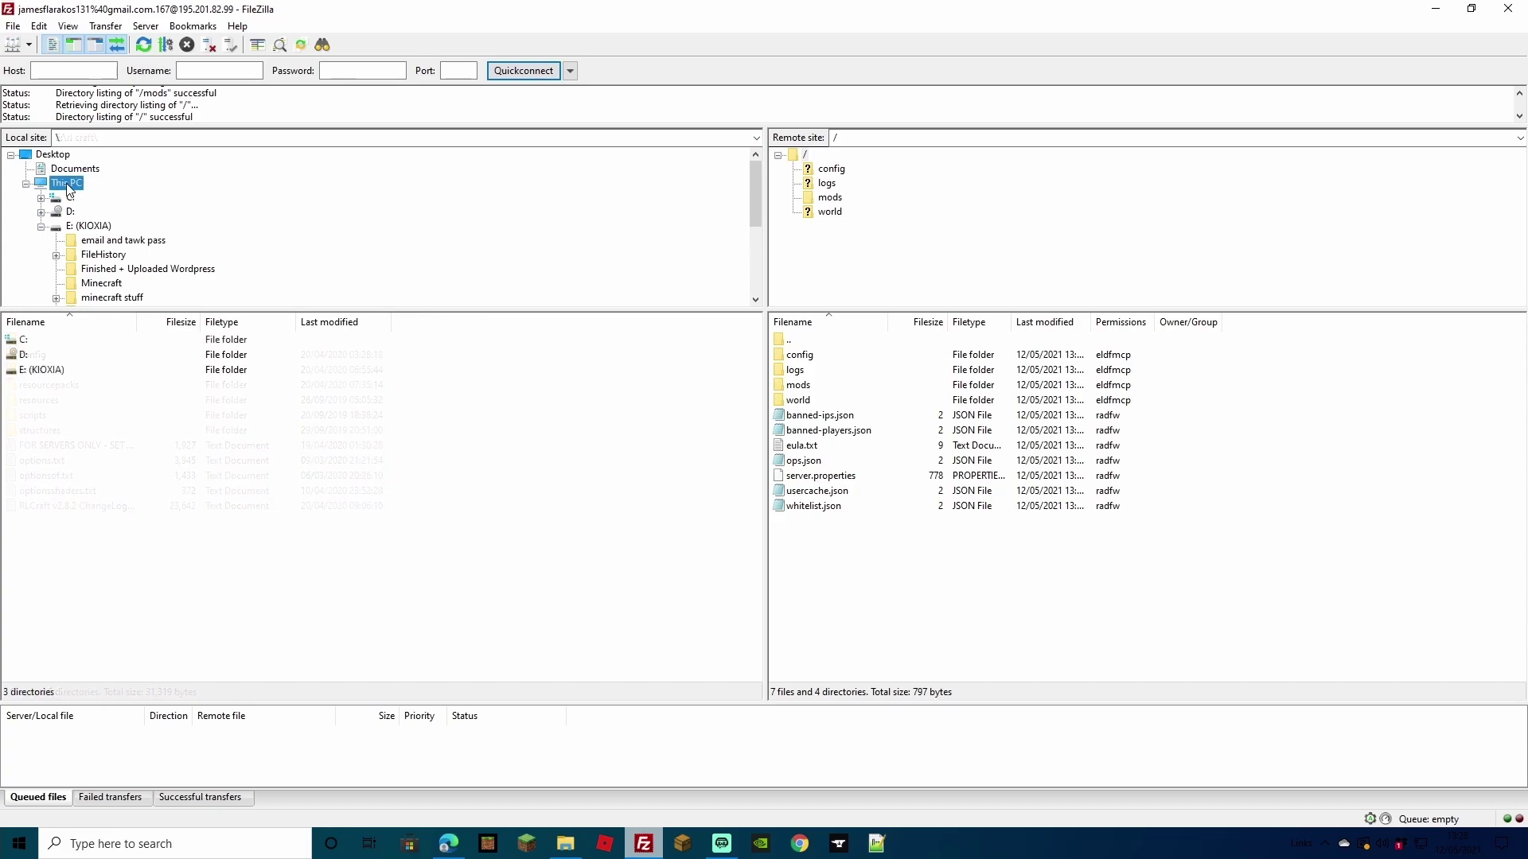
pyautogui.click(41, 371)
pyautogui.doubleClick(41, 374)
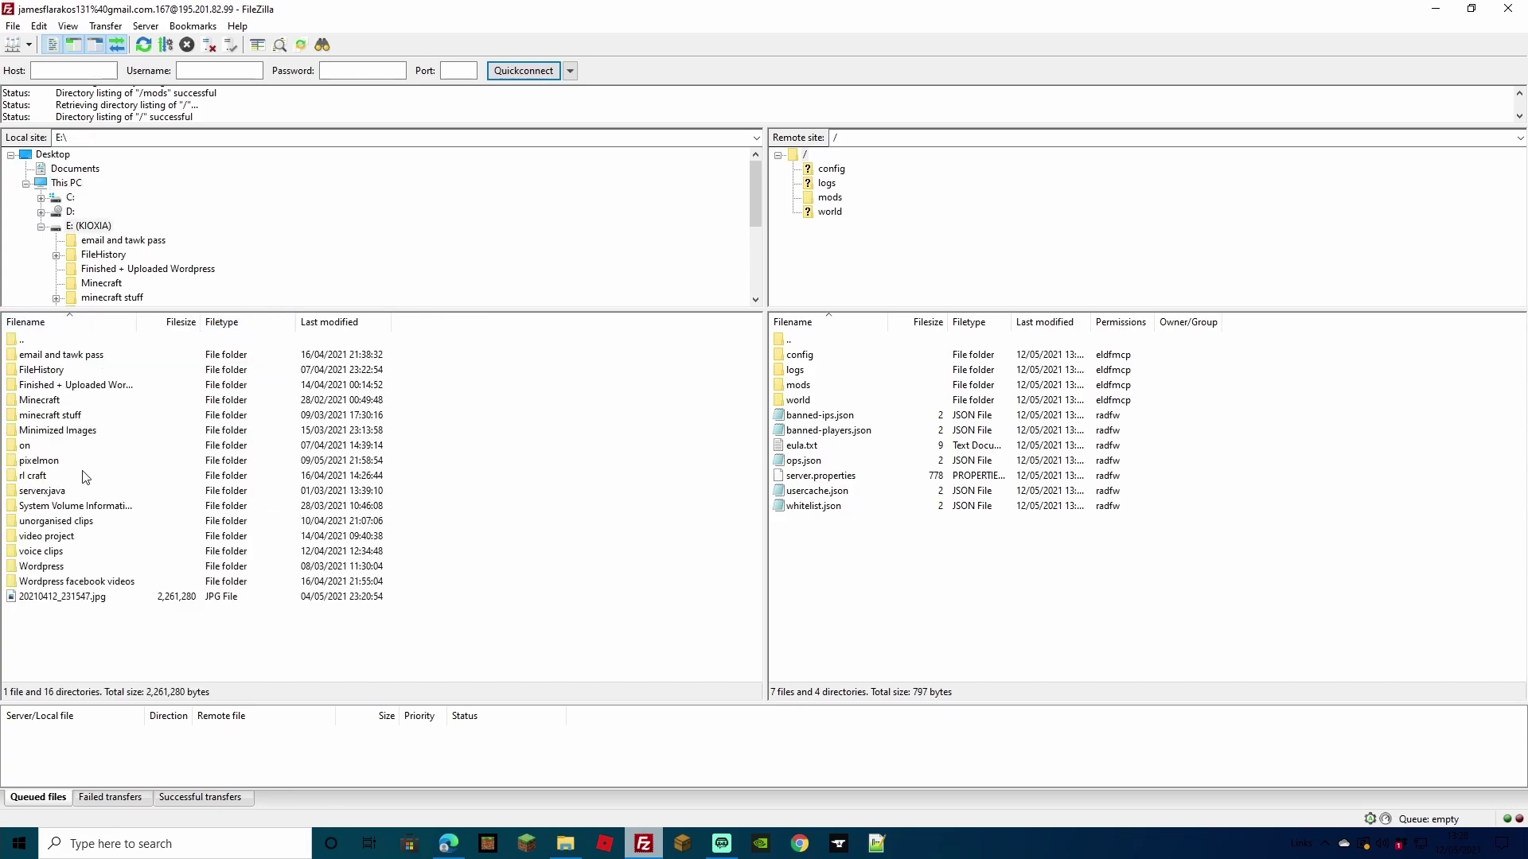
pyautogui.doubleClick(34, 476)
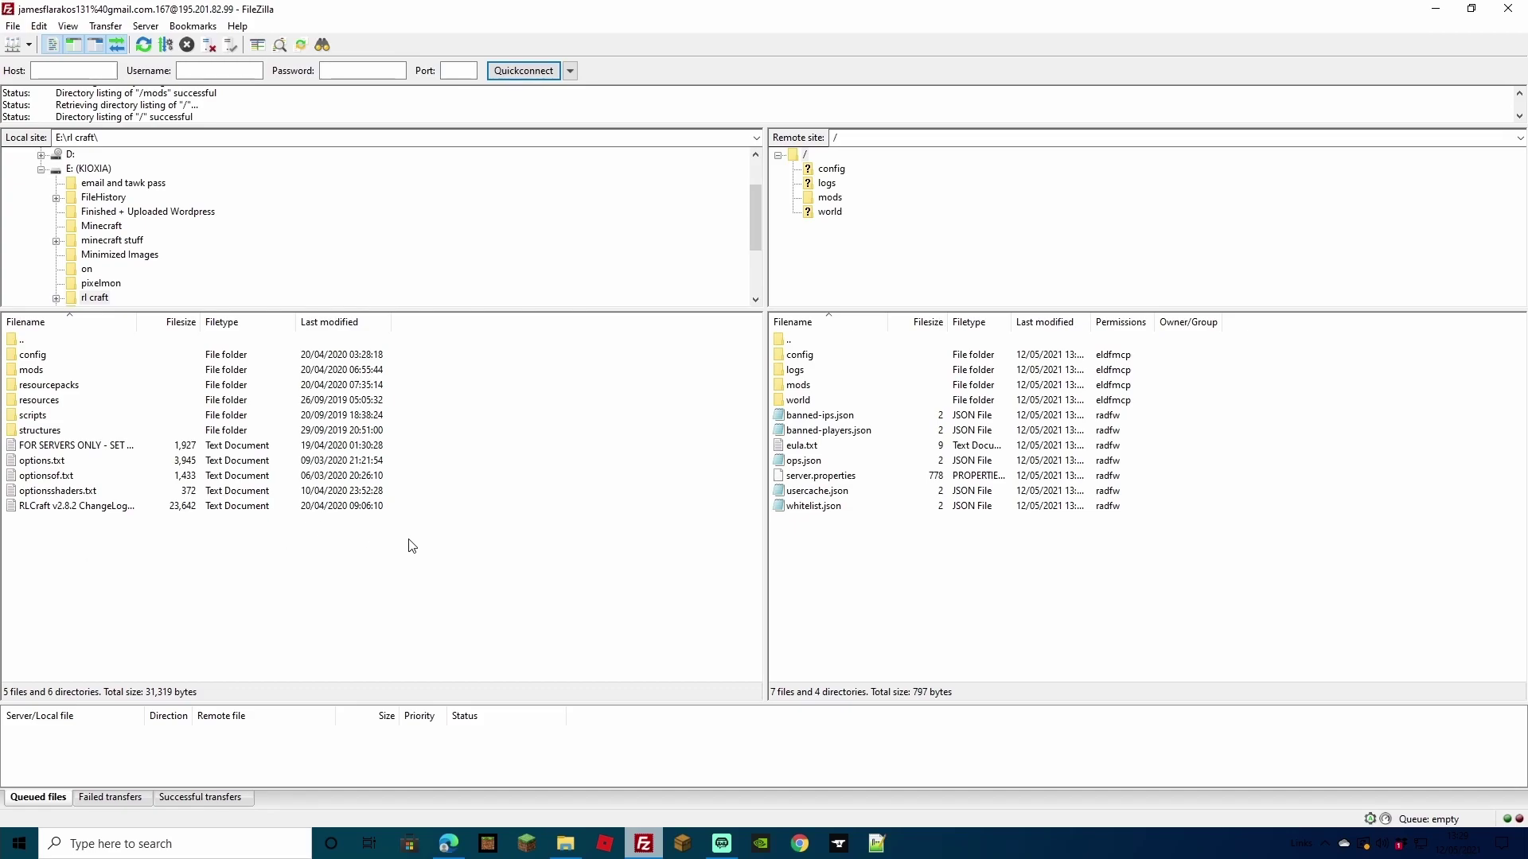
pyautogui.moveTo(421, 547); pyautogui.dragTo(1217, 525)
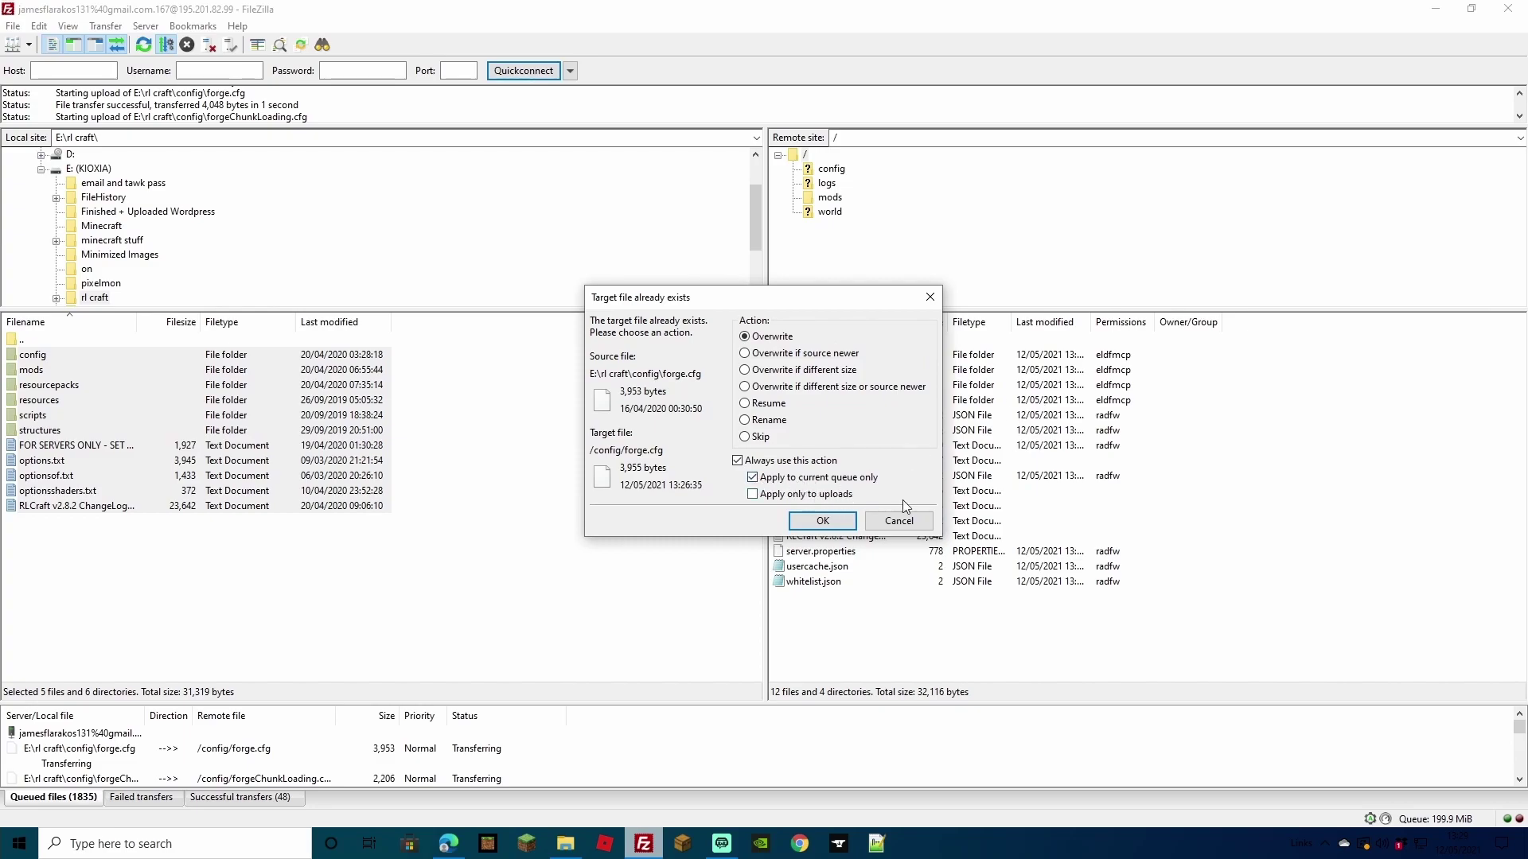
# - Overwrite the existing server files so the 1,576-file RLCraft upload continues, then switch to the rl craft folder
pyautogui.click(835, 524)
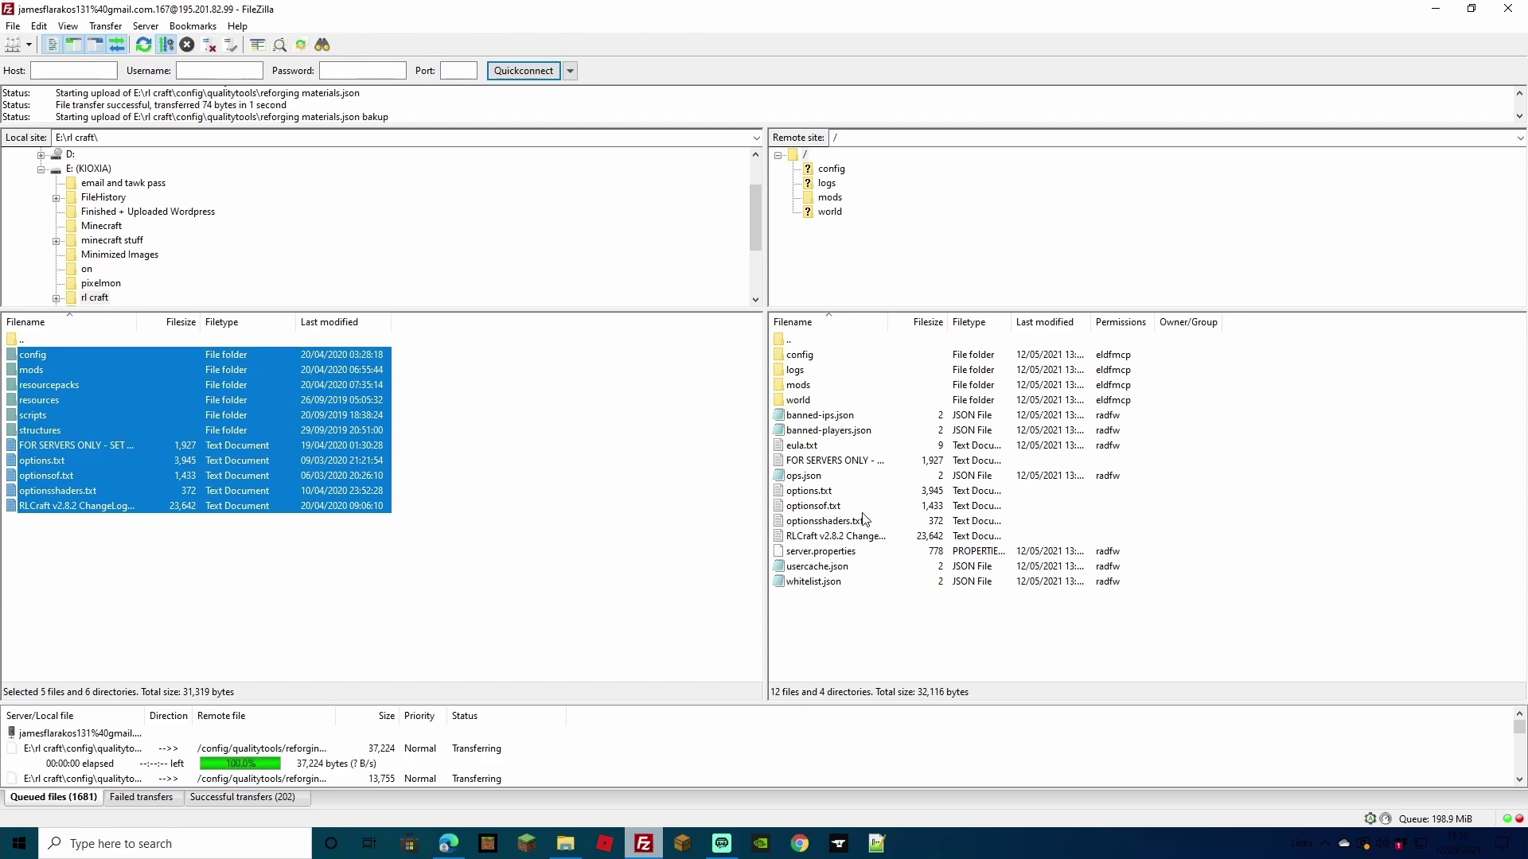
pyautogui.hotkey('alt', 'Tab')
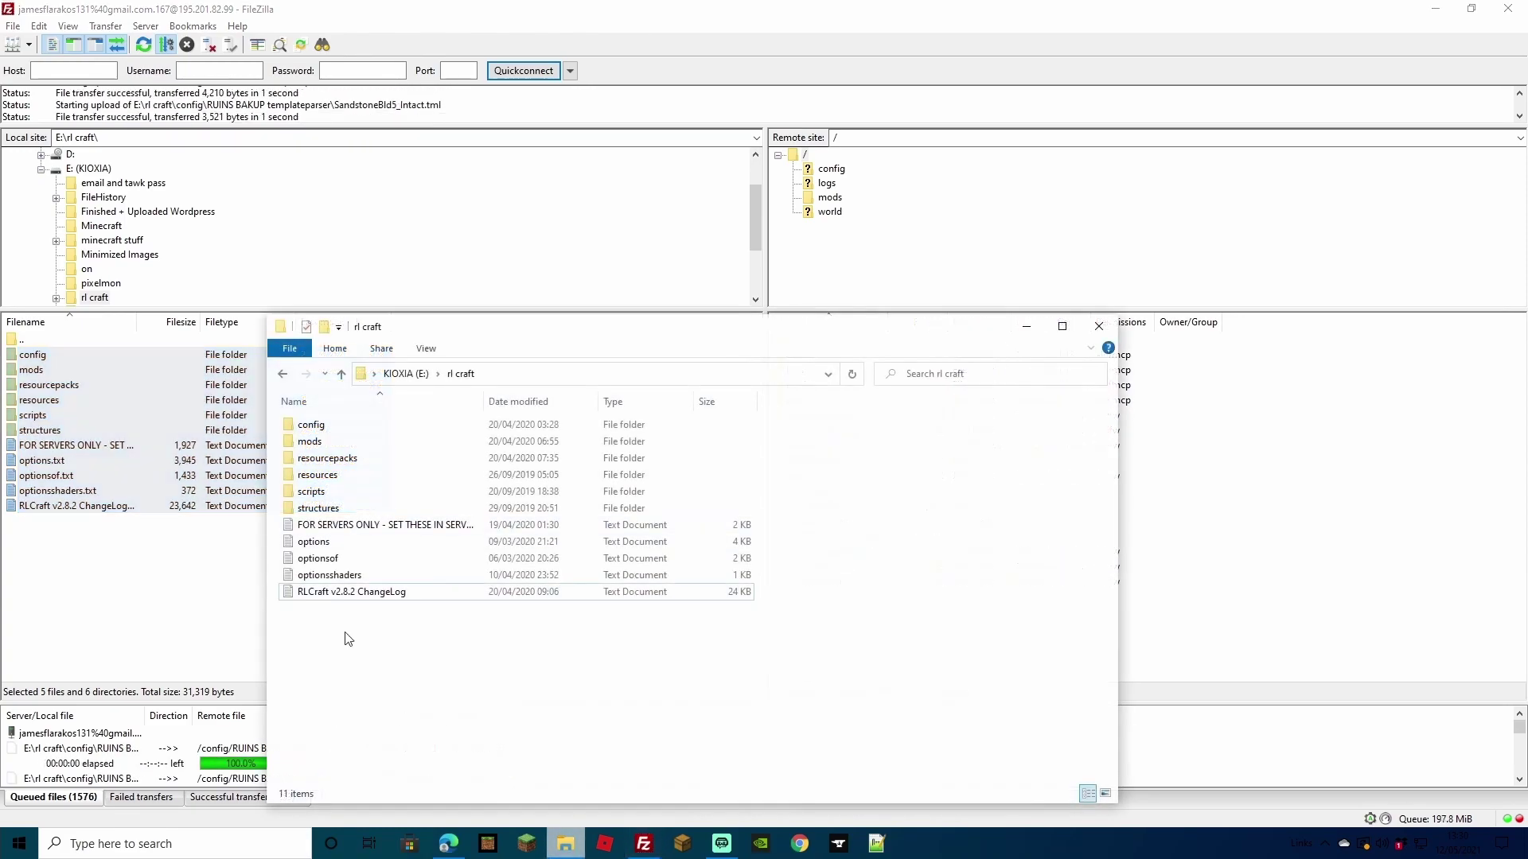
# - Read and close the FOR SERVERS ONLY settings notes, then close FileZilla after 1,883 successful transfers
pyautogui.doubleClick(349, 529)
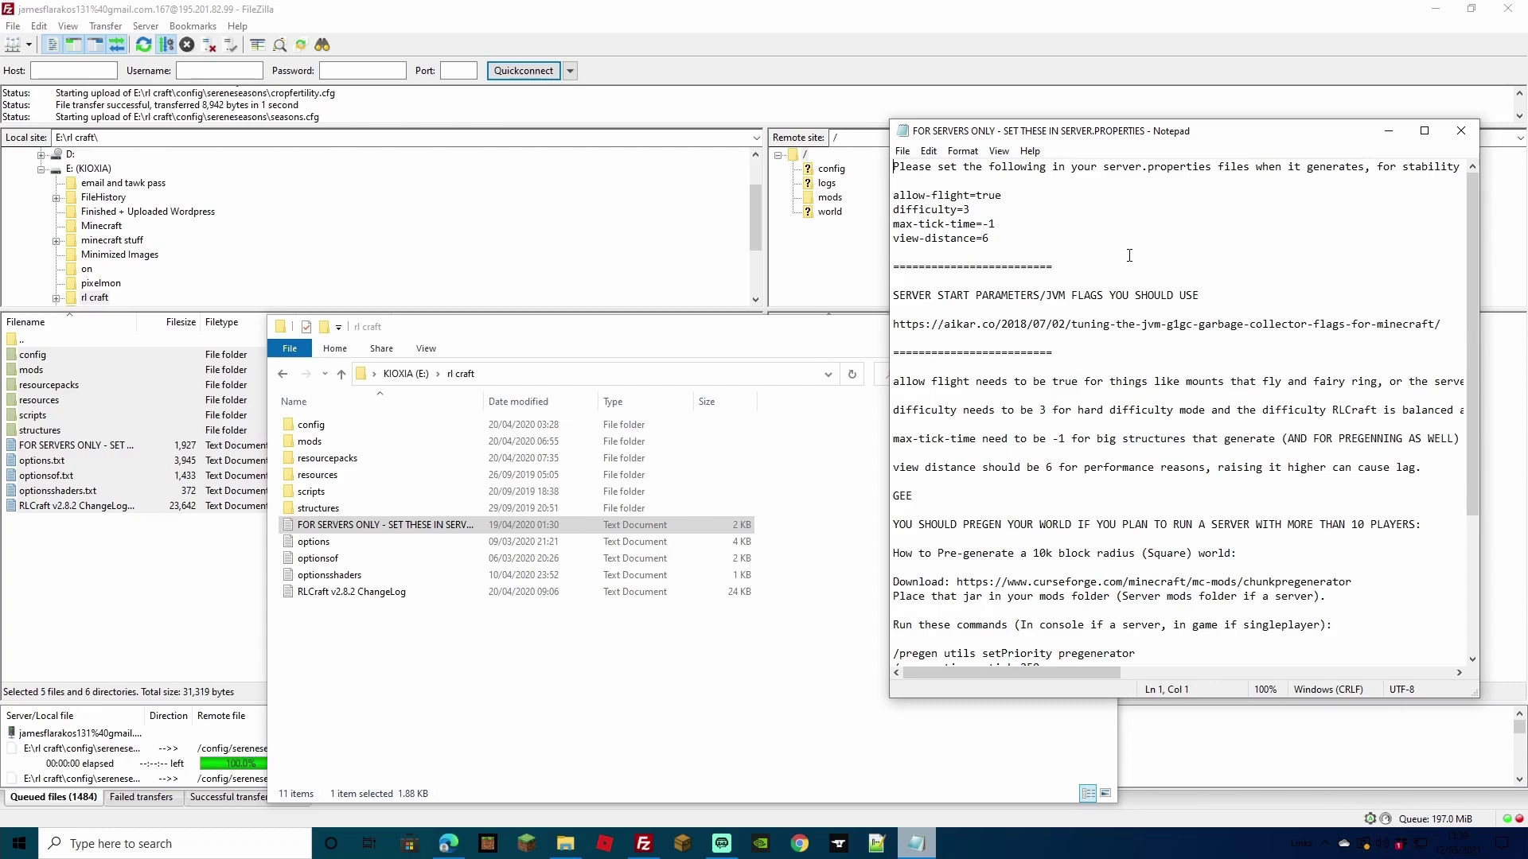
pyautogui.hotkey('alt', 'F4')
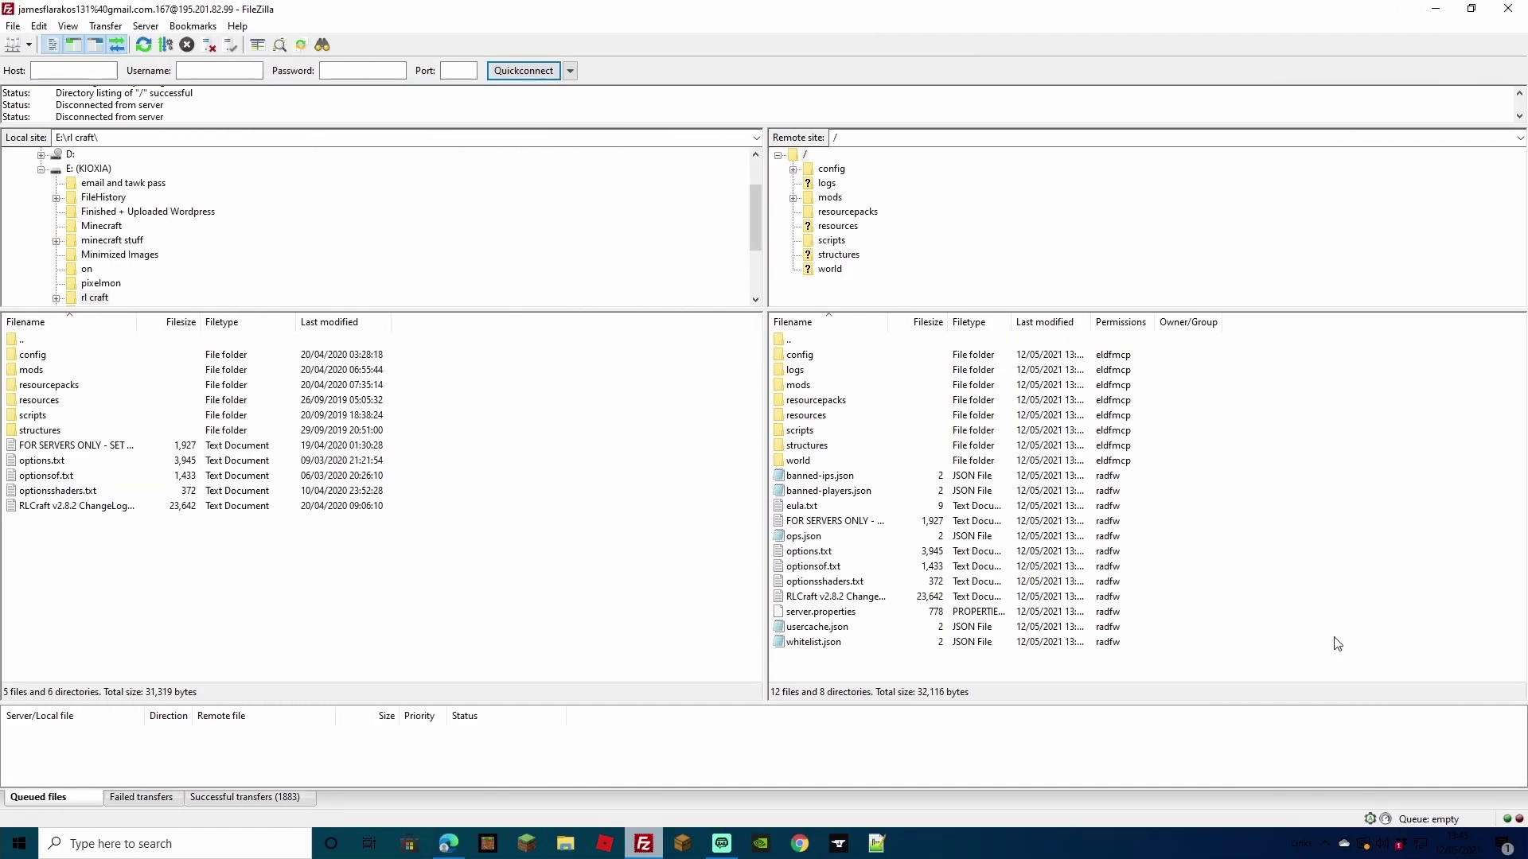
pyautogui.click(1517, 10)
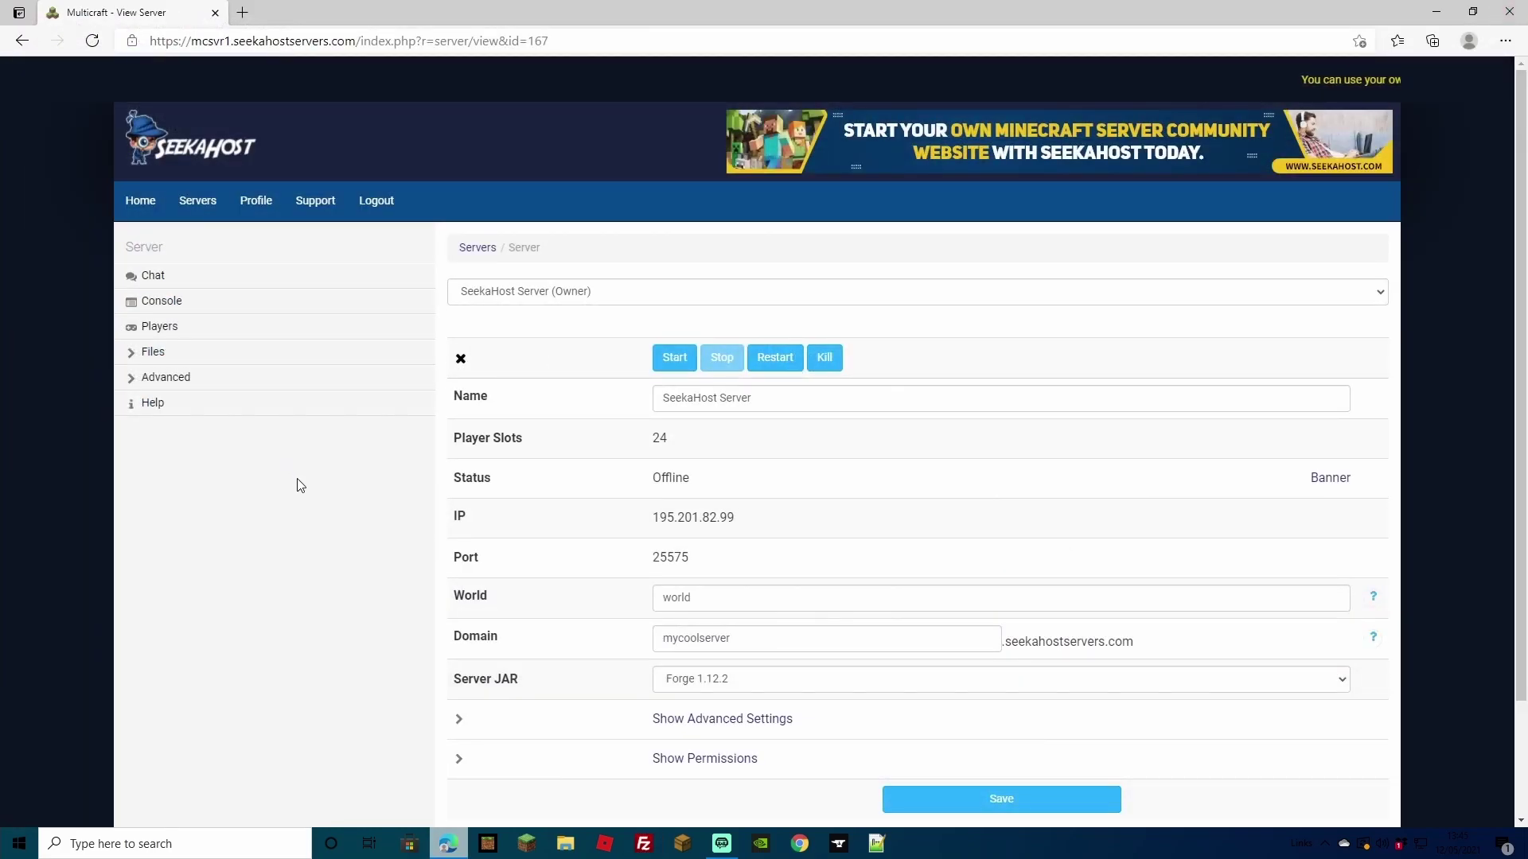
# - Open Multicraft's FTP File Access and look at the Upload form's local file picker
pyautogui.click(187, 354)
pyautogui.click(208, 430)
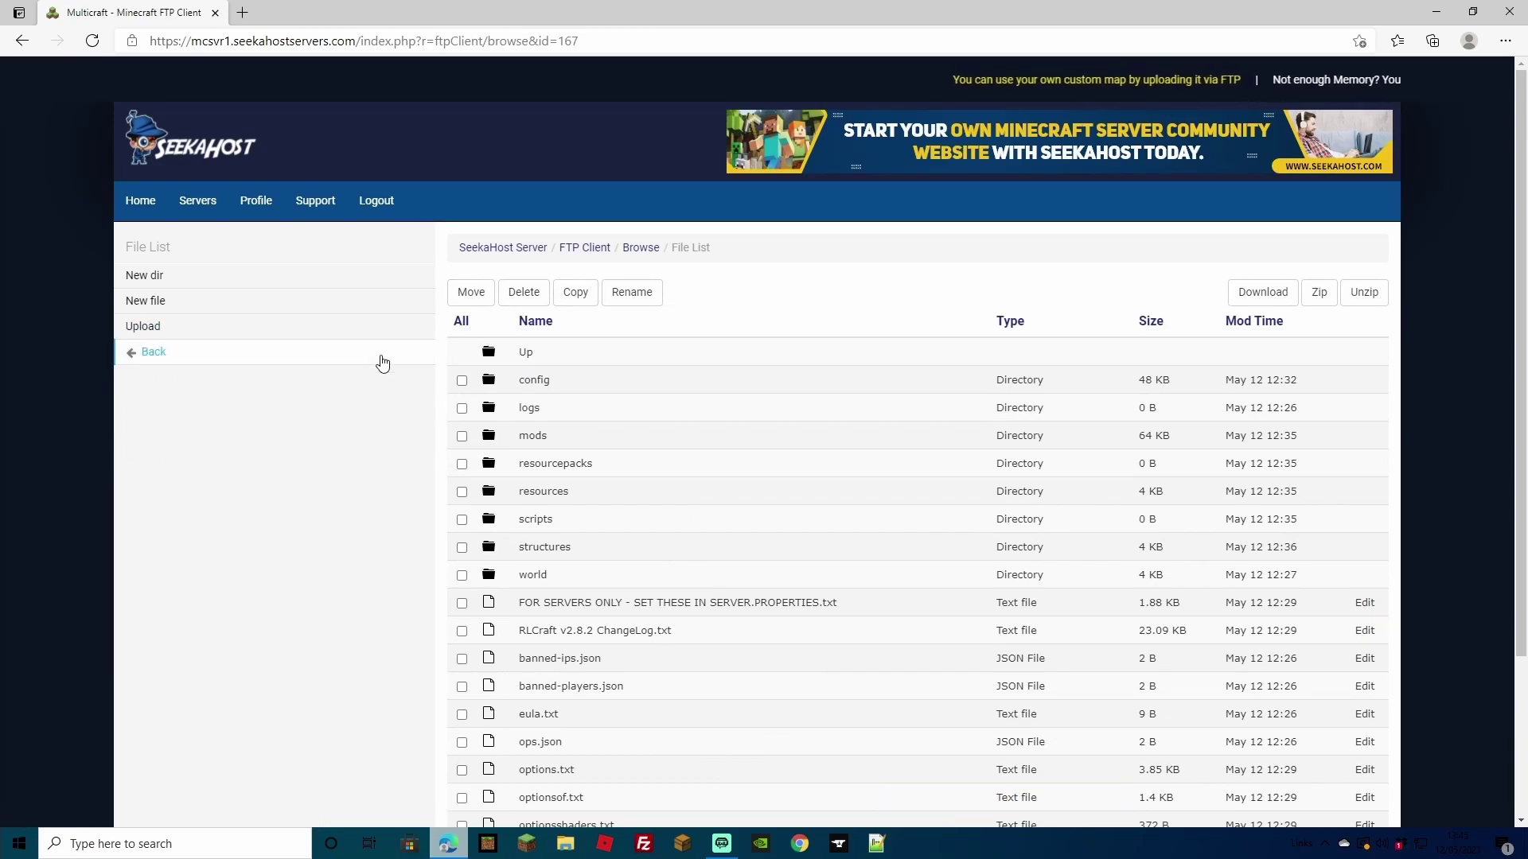
pyautogui.click(152, 331)
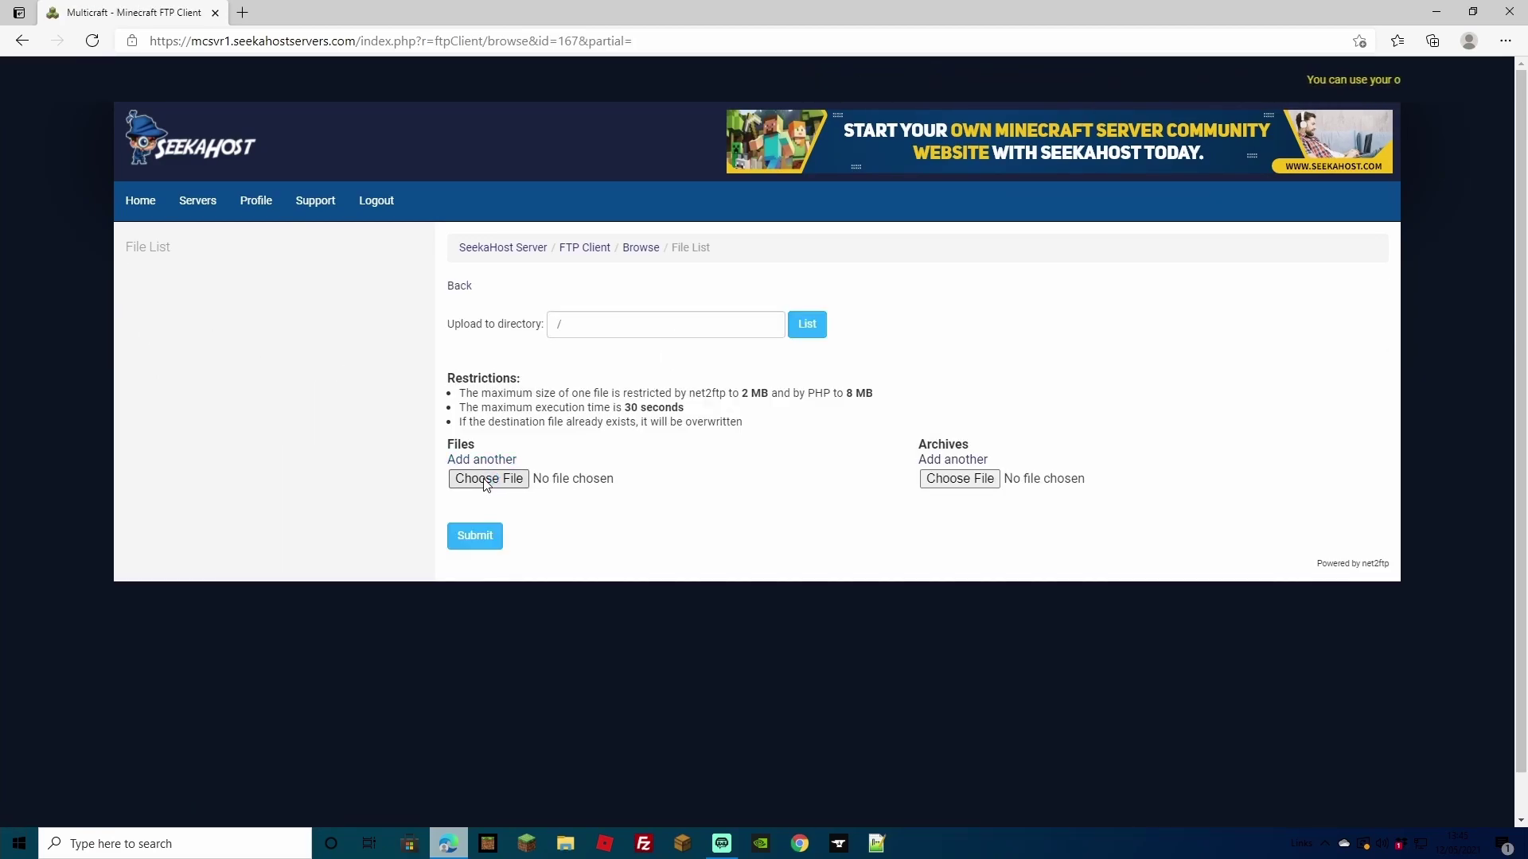
pyautogui.click(506, 476)
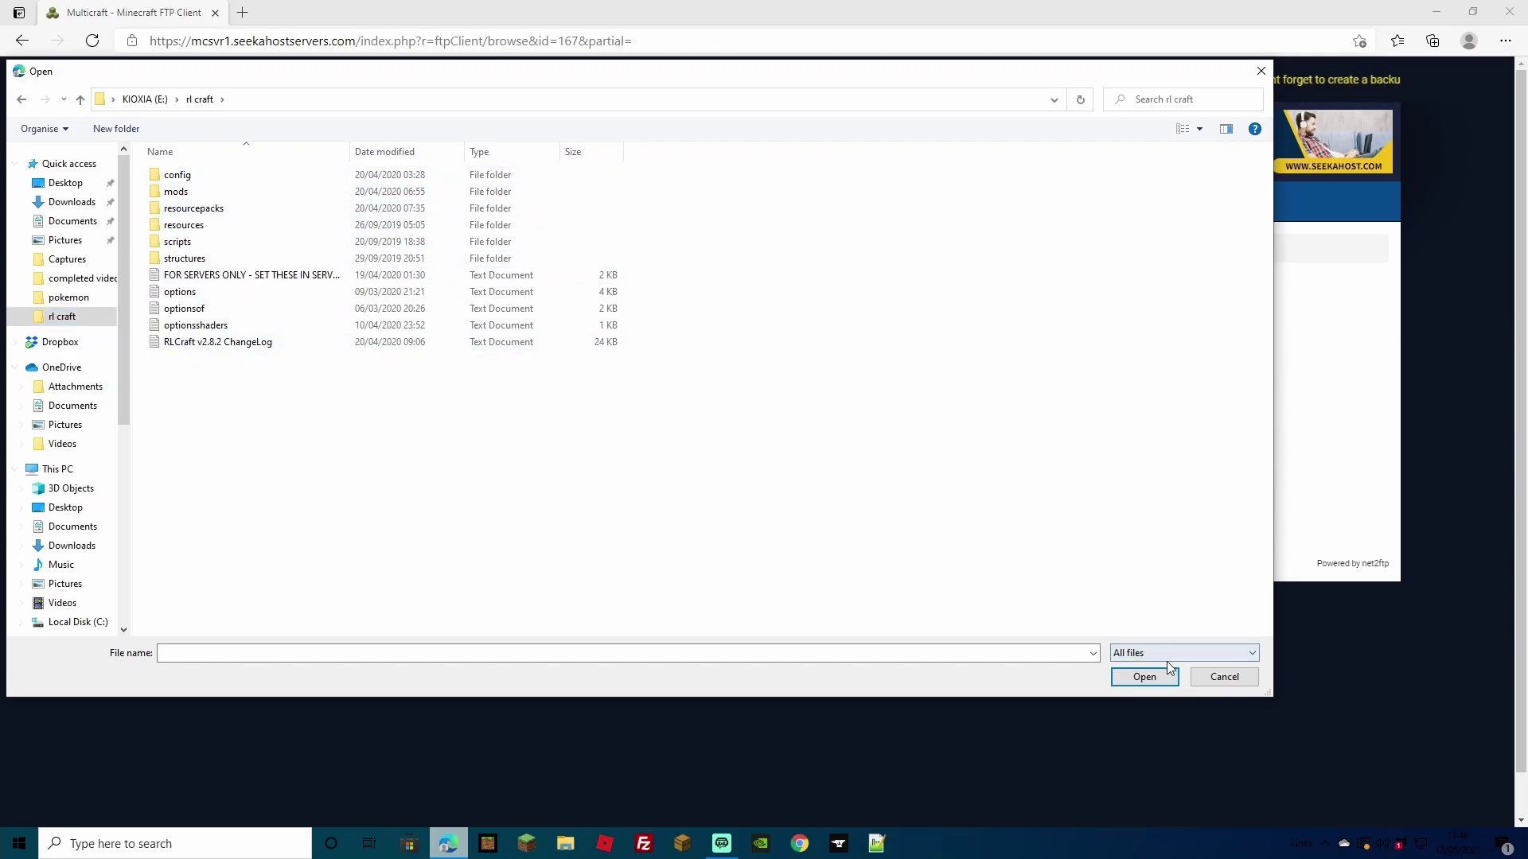
pyautogui.click(1145, 678)
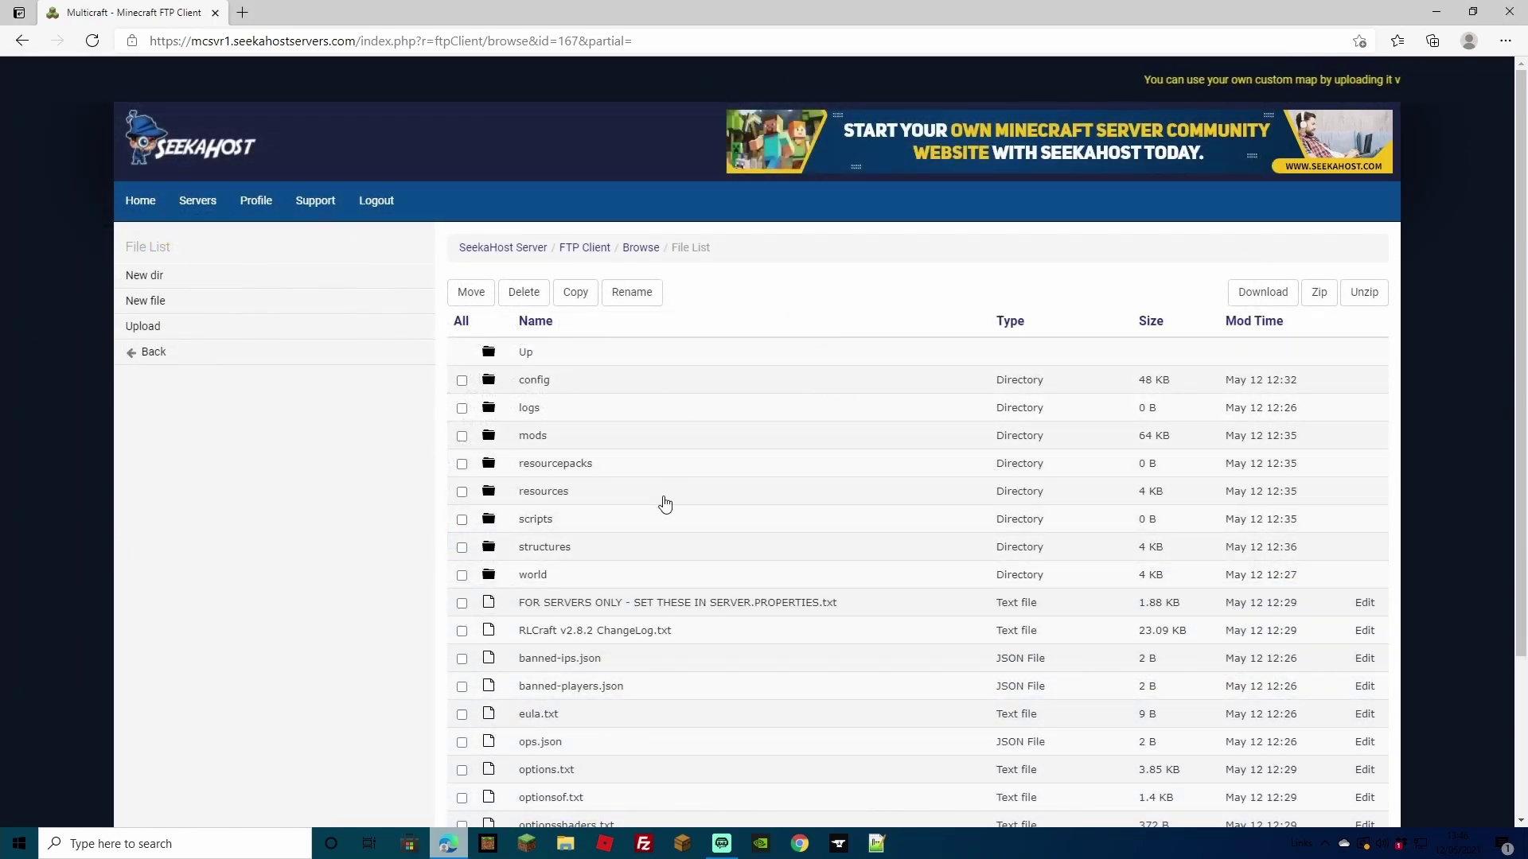
# - Select and clear ops.json, then open the mods folder listing the uploaded RLCraft JARs
pyautogui.scroll(-3, 665, 504)
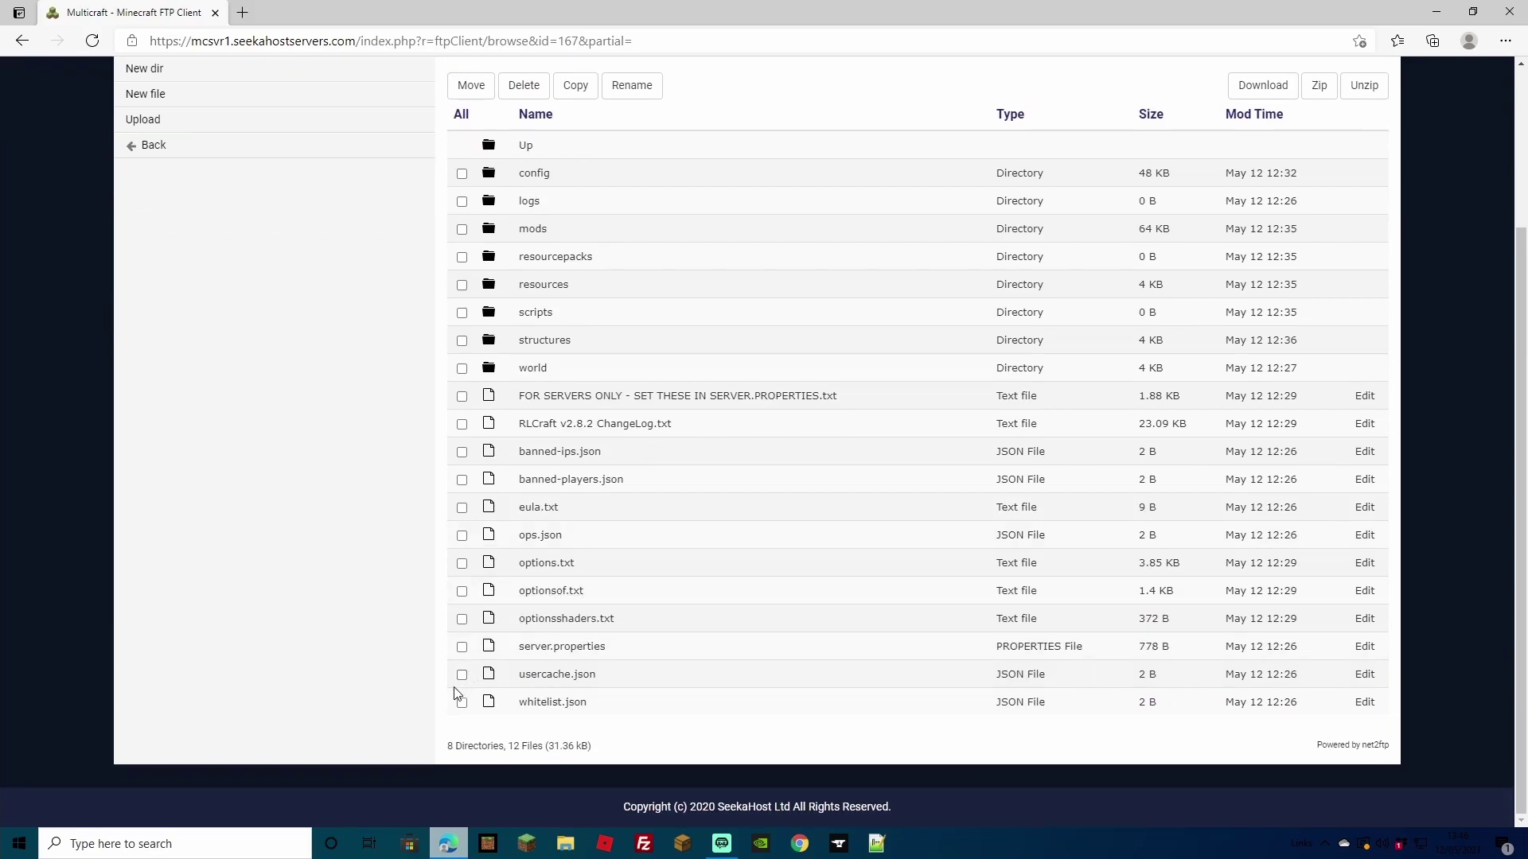
pyautogui.click(464, 537)
pyautogui.scroll(3, 465, 538)
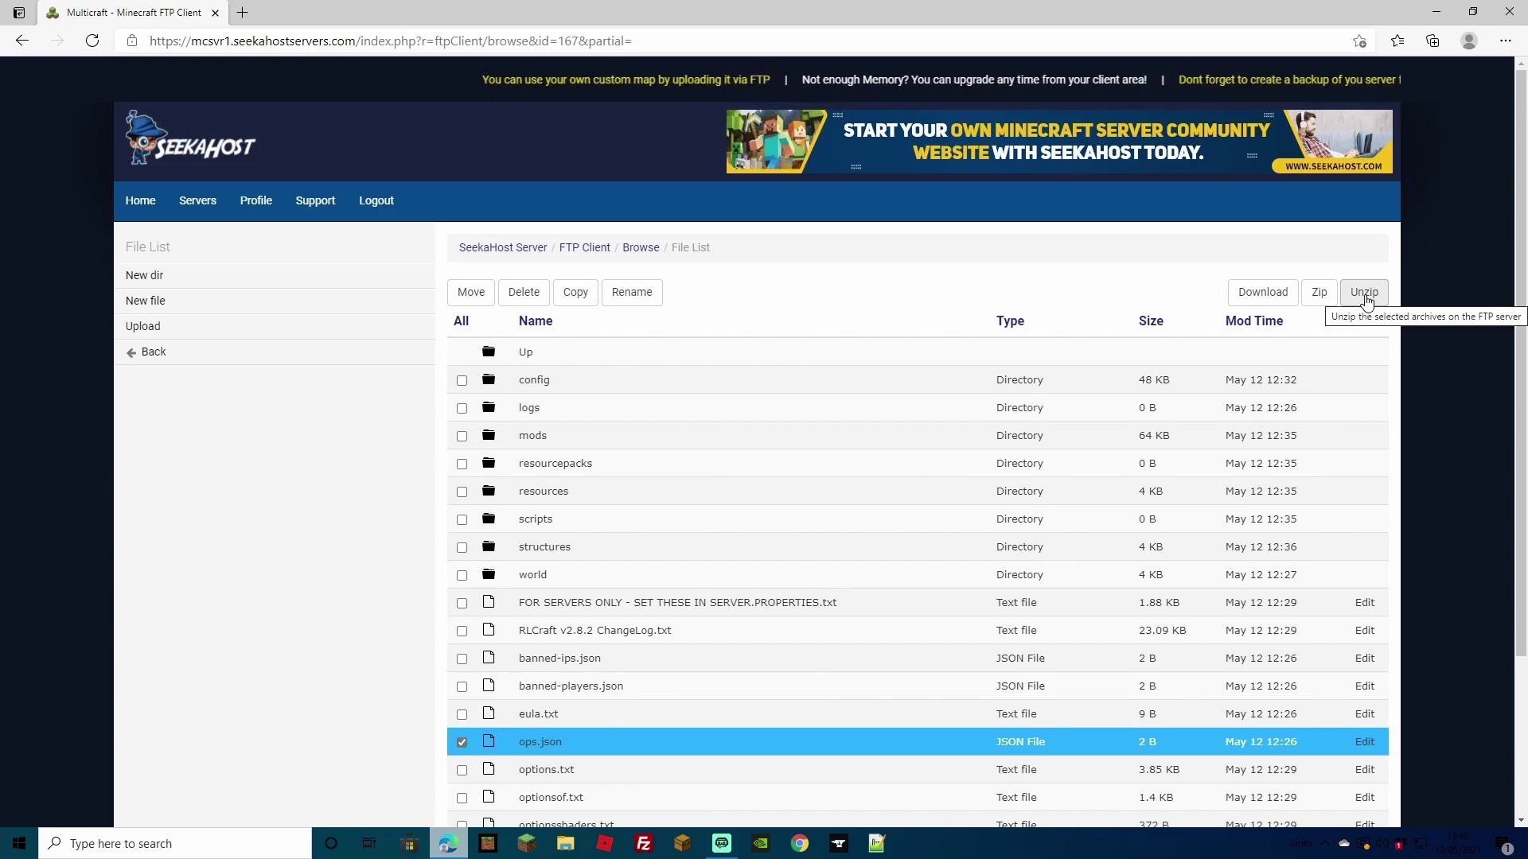
pyautogui.click(1363, 293)
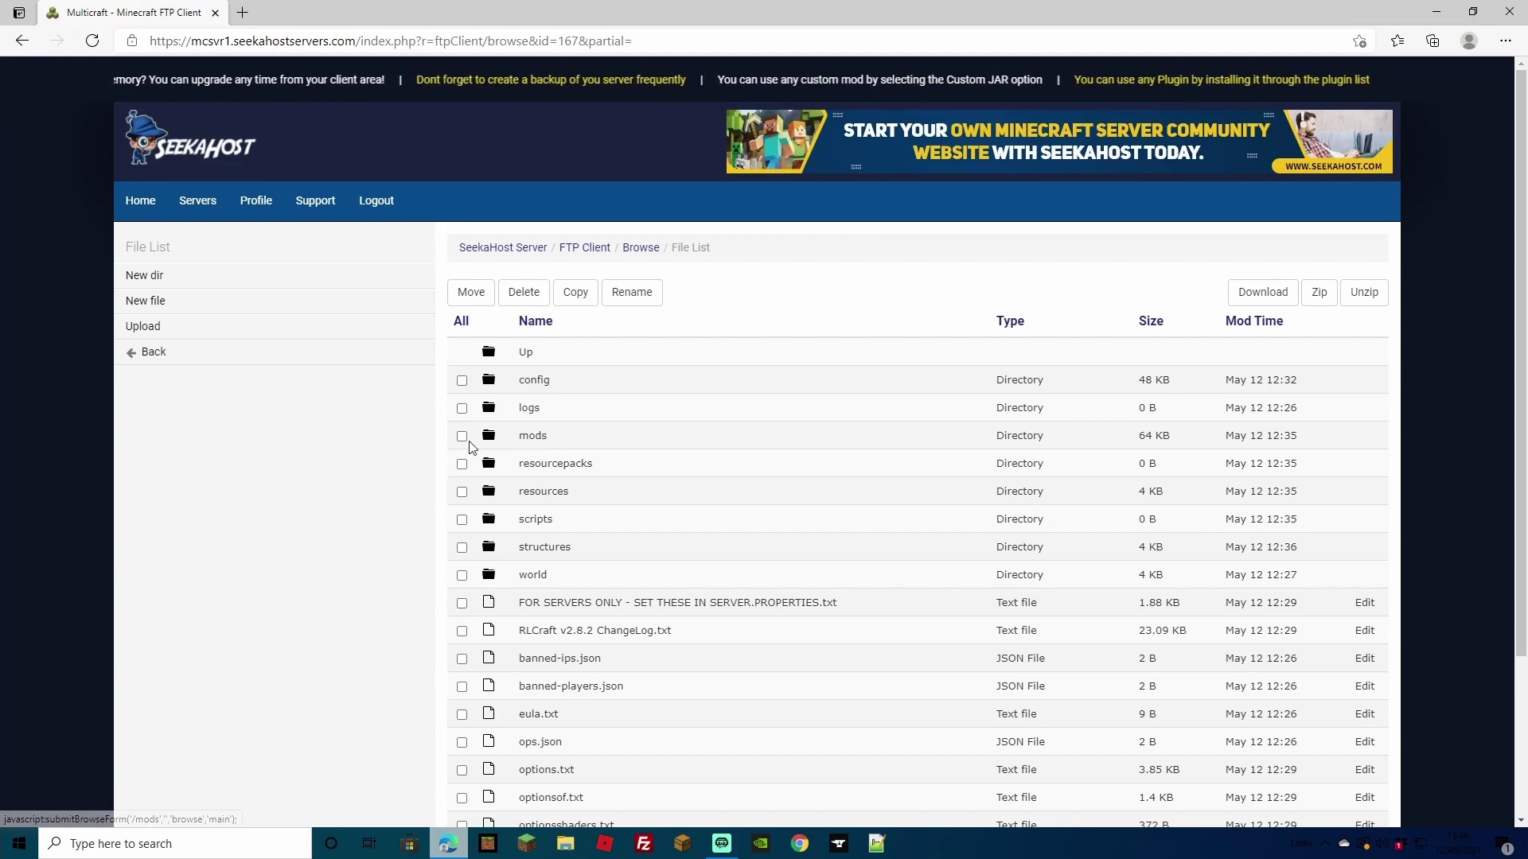
pyautogui.click(531, 437)
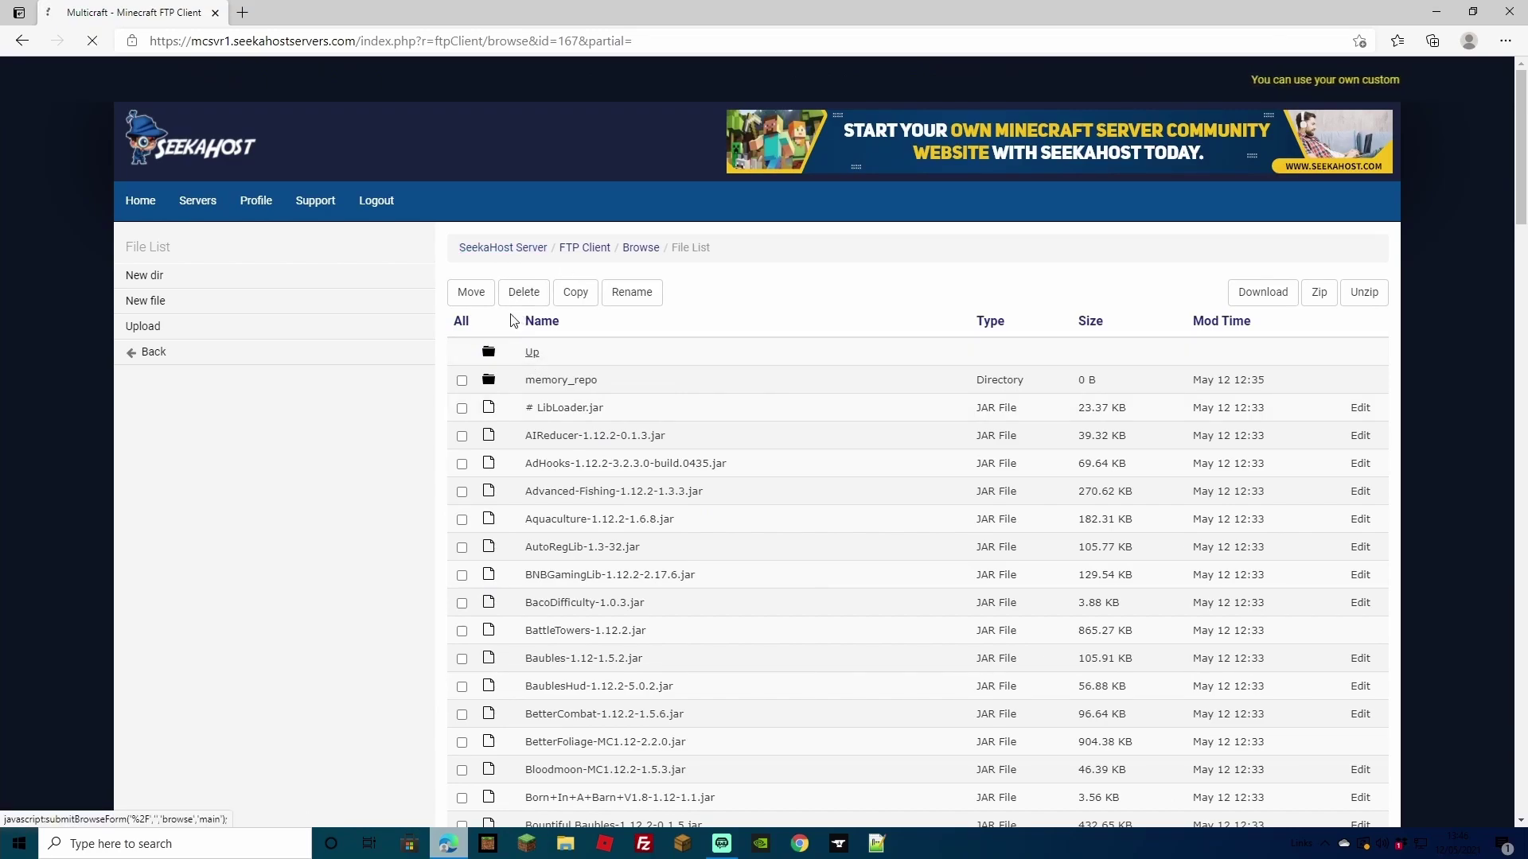
# - Reopen the FOR SERVERS ONLY notes beside the browser and scroll the server root to server.properties
pyautogui.click(462, 438)
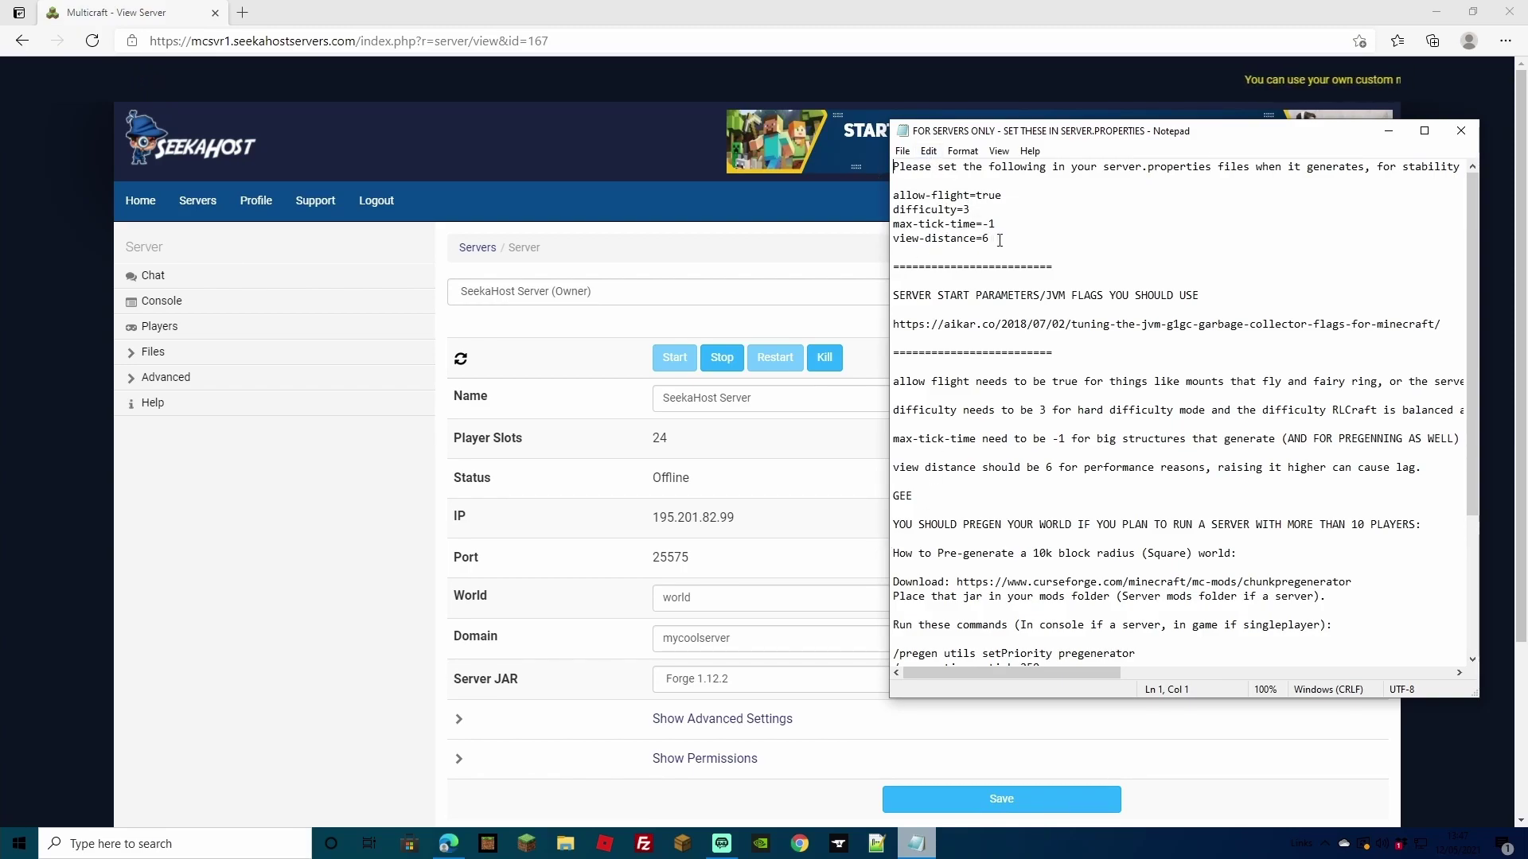
pyautogui.moveTo(1000, 239); pyautogui.dragTo(913, 195)
pyautogui.click(1043, 211)
pyautogui.scroll(-3, 1245, 378)
pyautogui.scroll(-2, 1245, 378)
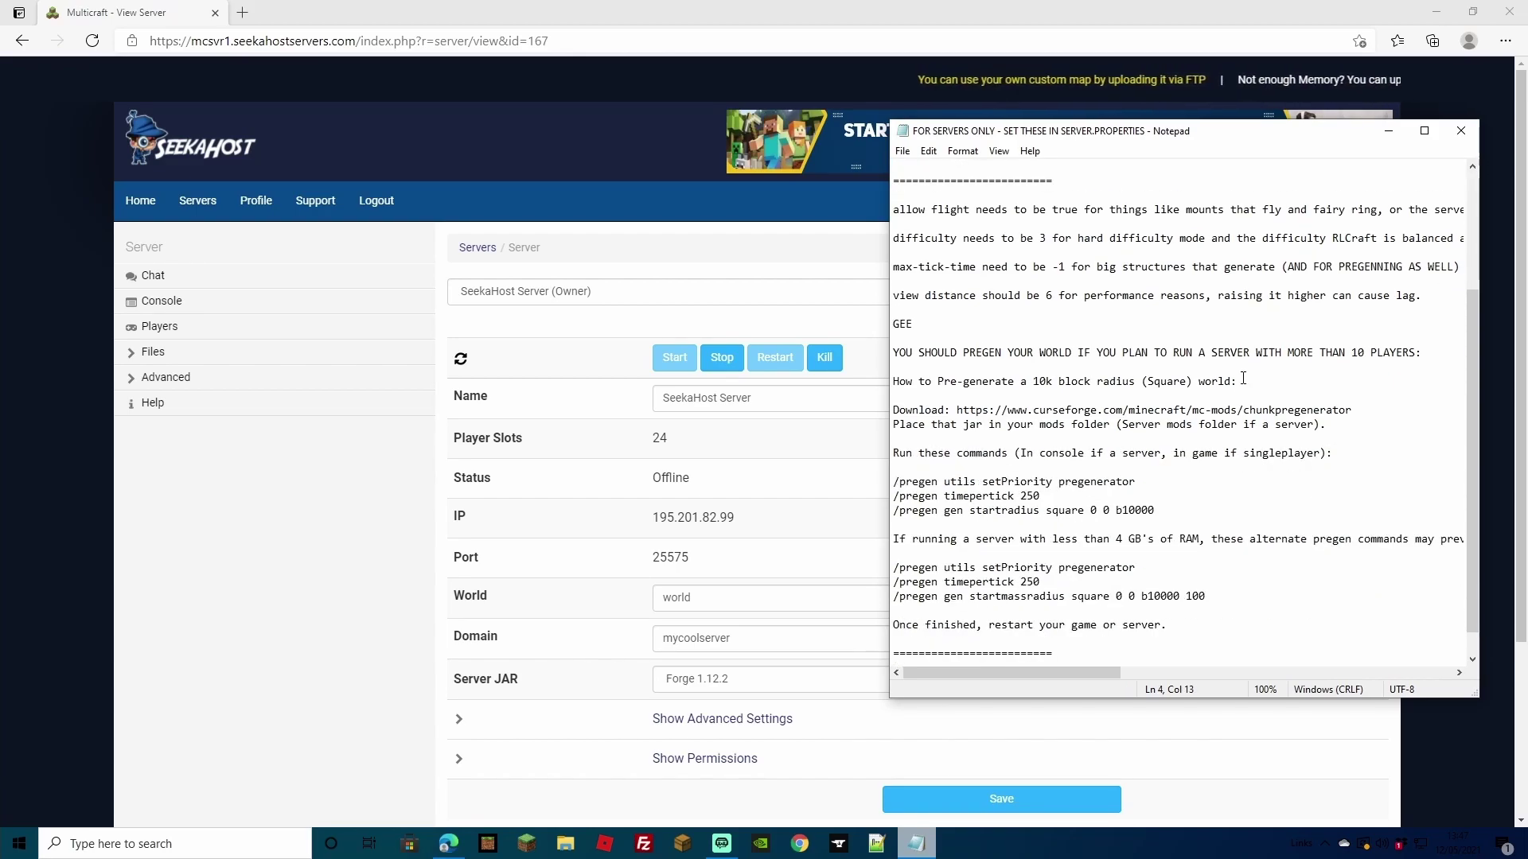
pyautogui.scroll(5, 915, 257)
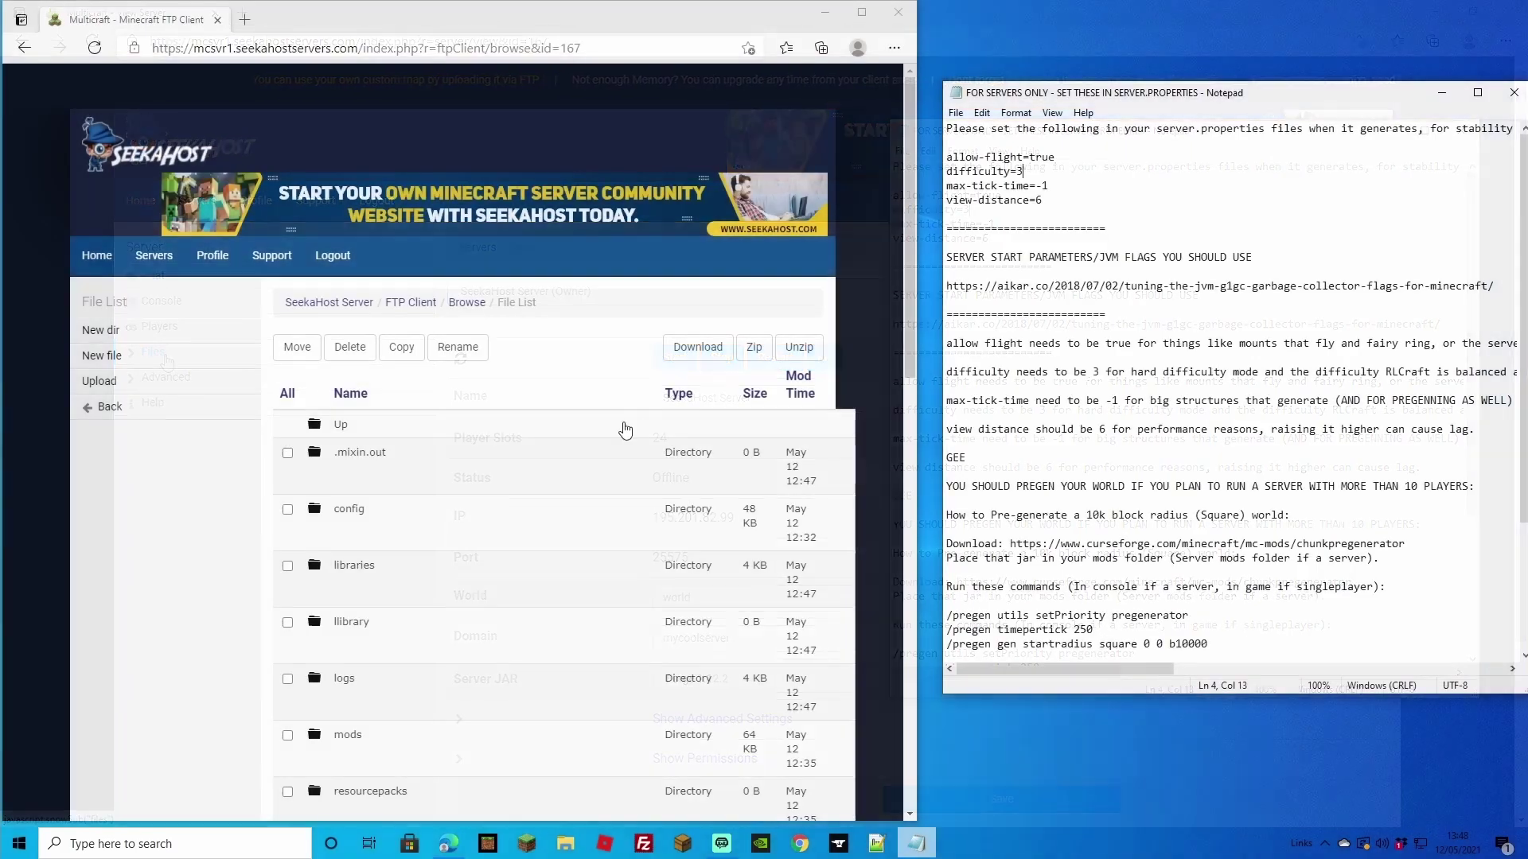
pyautogui.scroll(-12, 444, 578)
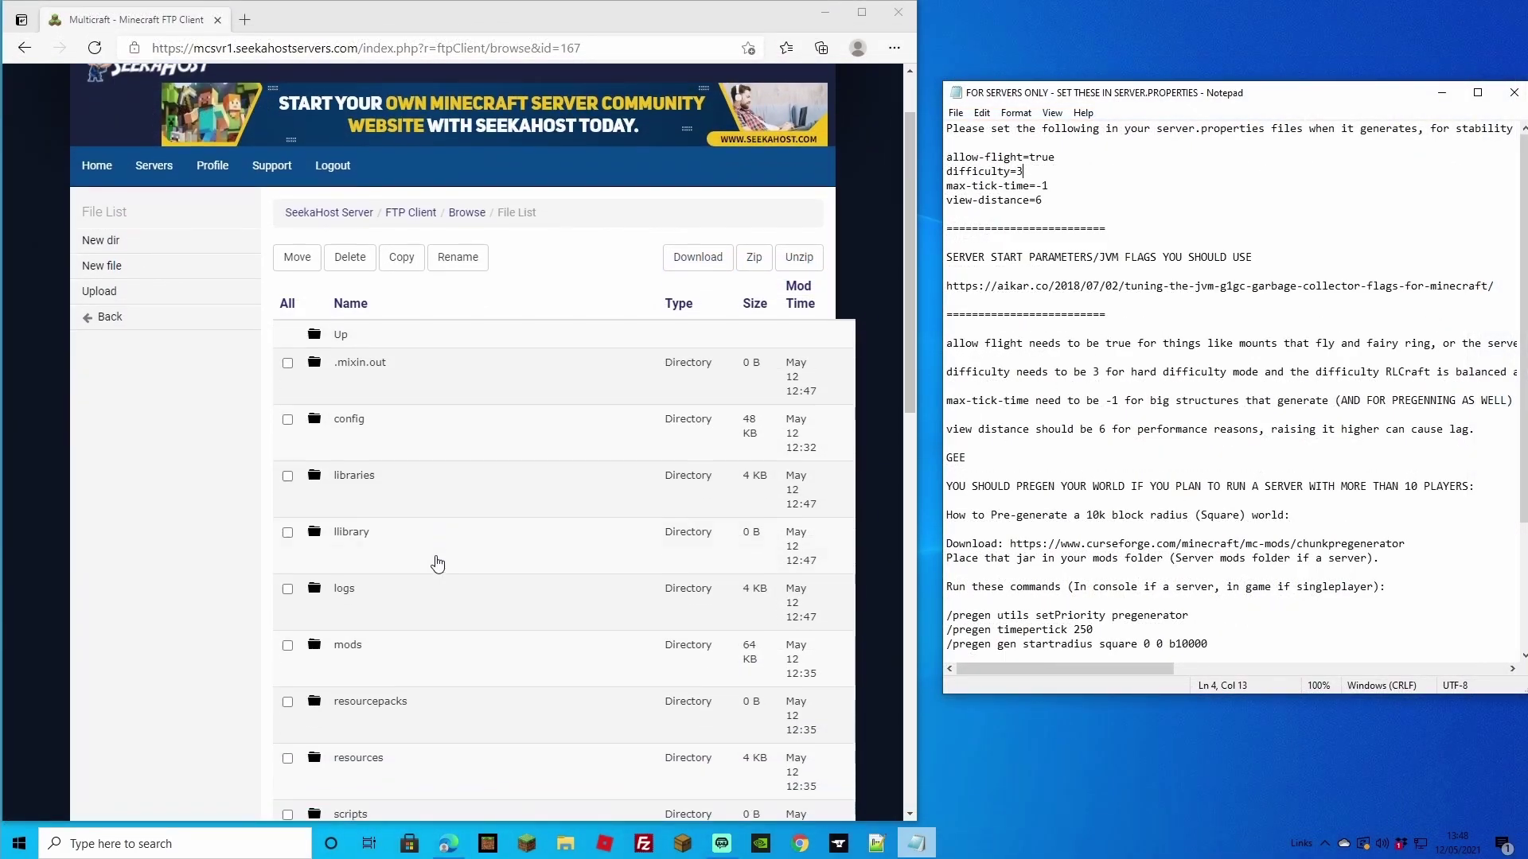
pyautogui.scroll(-1, 444, 557)
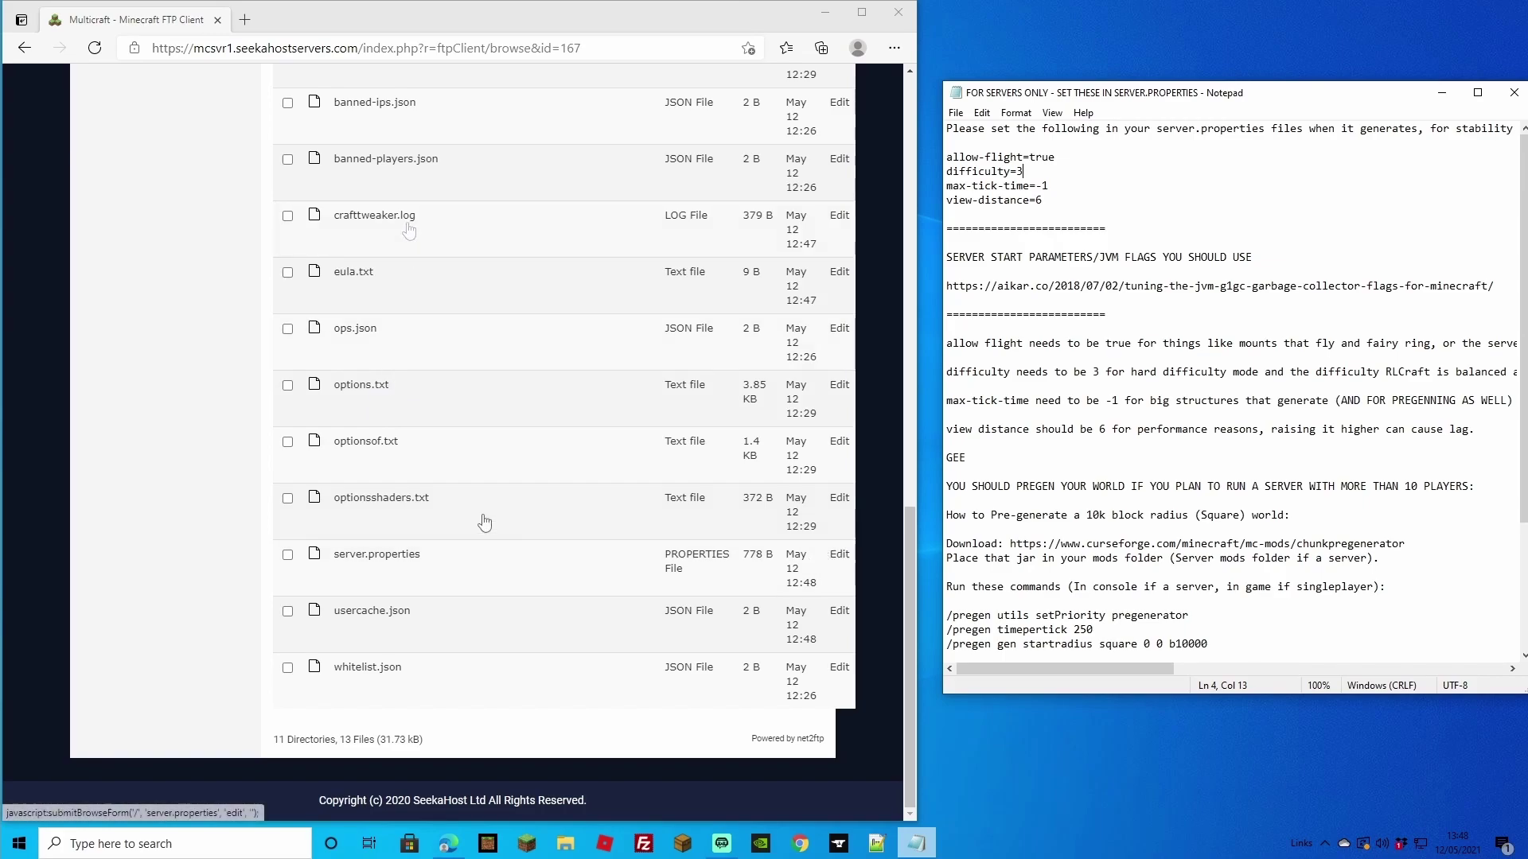
# - Save server.properties with allow-flight=true, difficulty=3, max-tick-time=-1 and view-distance=6, then close the notes
pyautogui.click(842, 559)
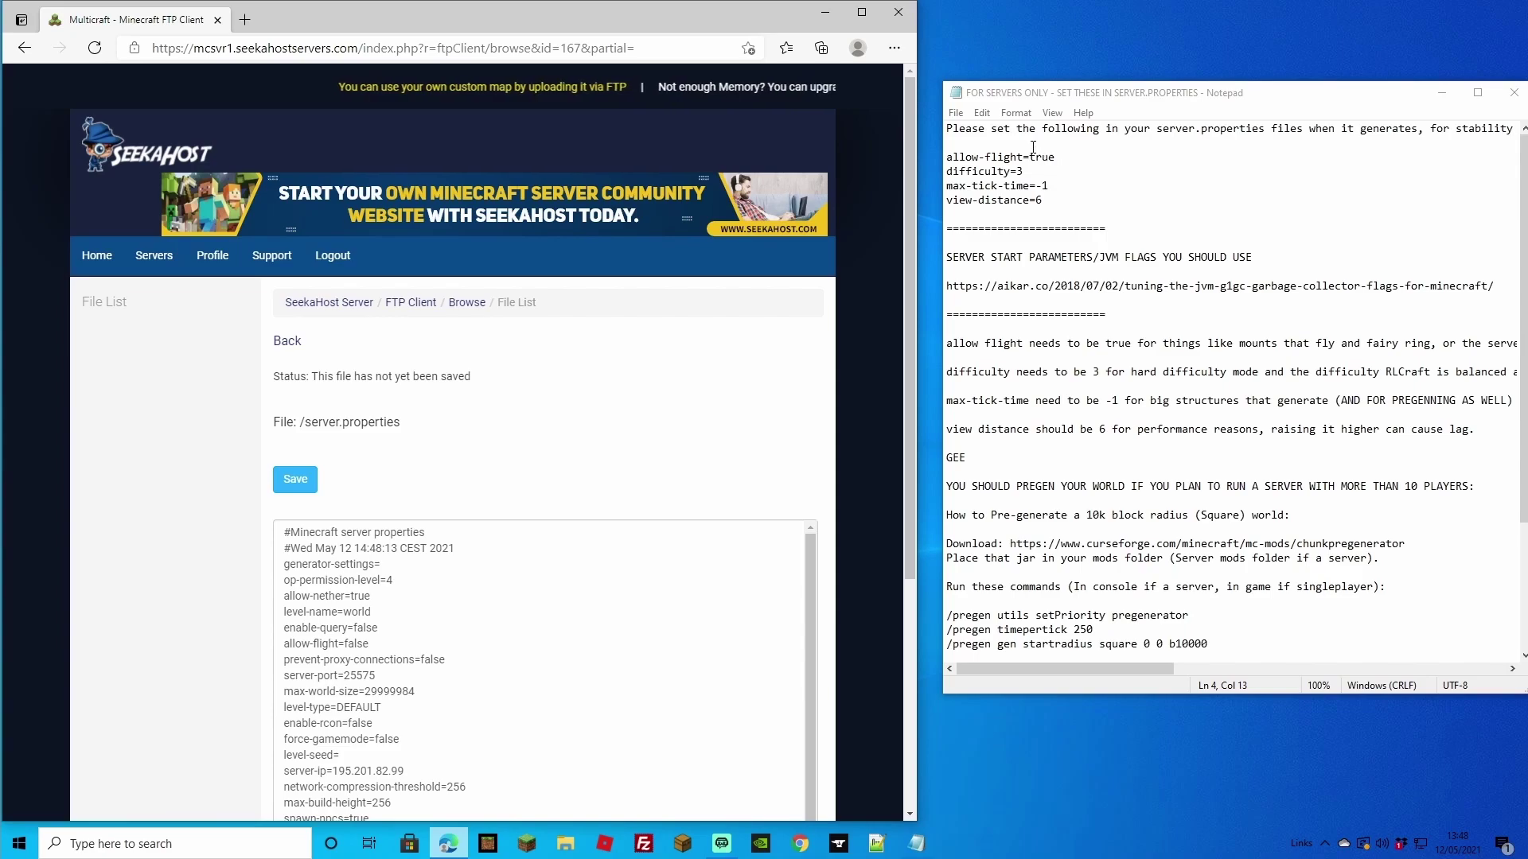
pyautogui.scroll(-1, 395, 542)
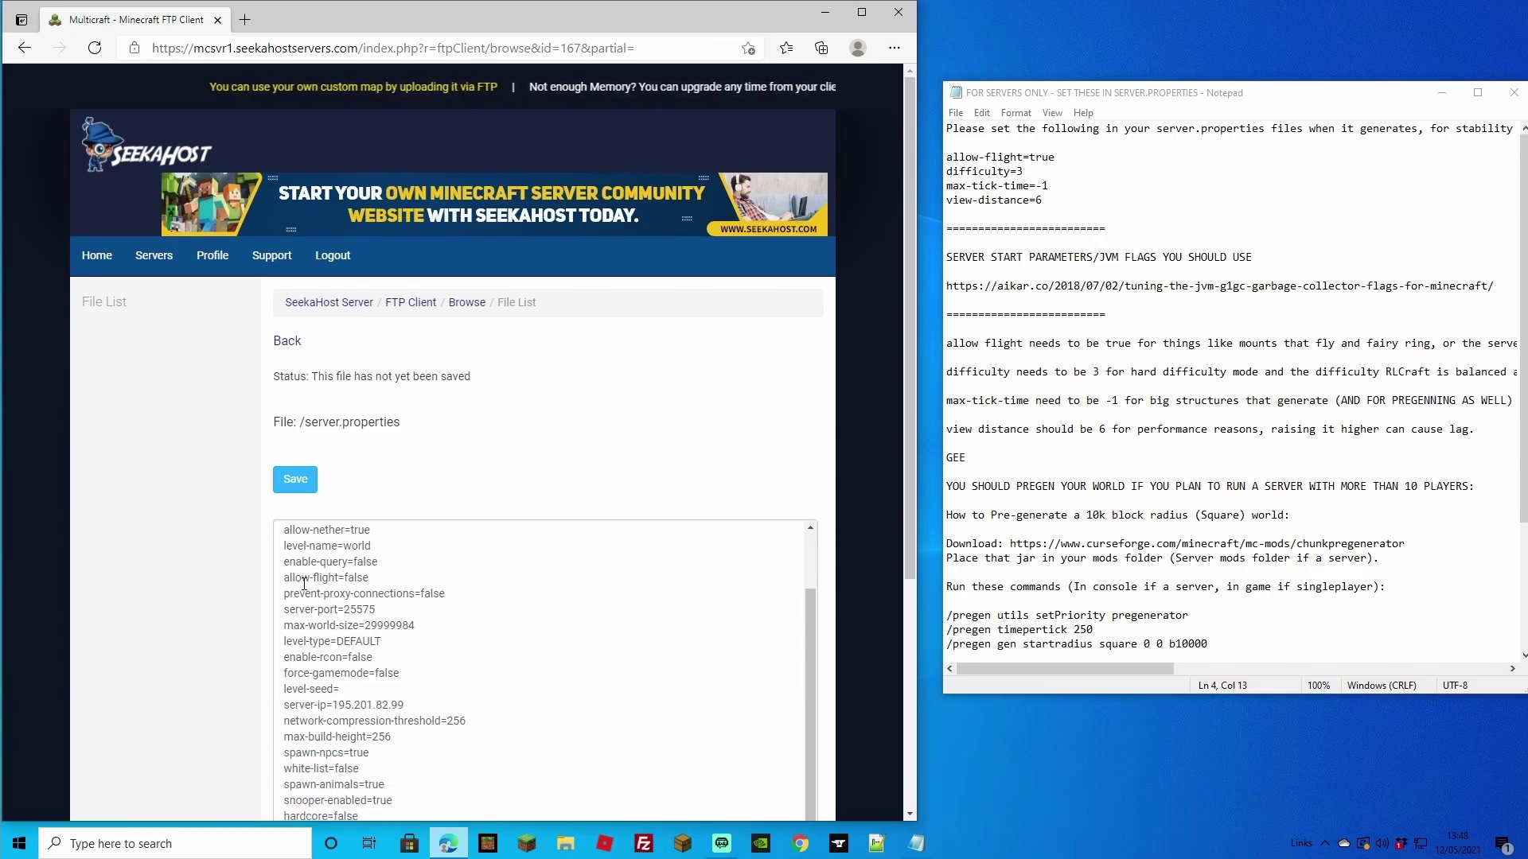
pyautogui.doubleClick(360, 577)
pyautogui.write('true')
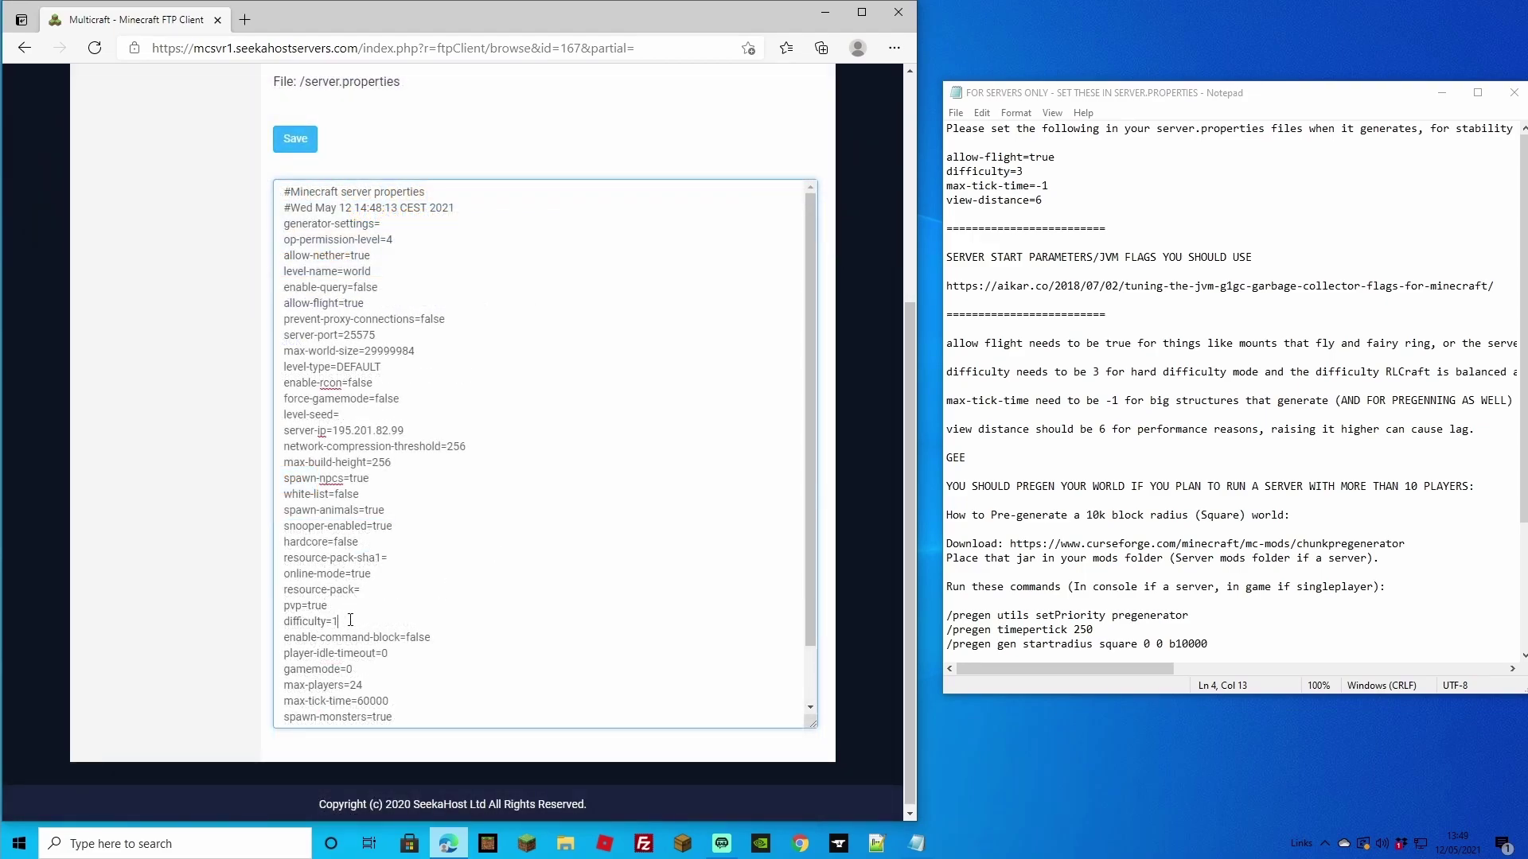
pyautogui.scroll(-1, 374, 627)
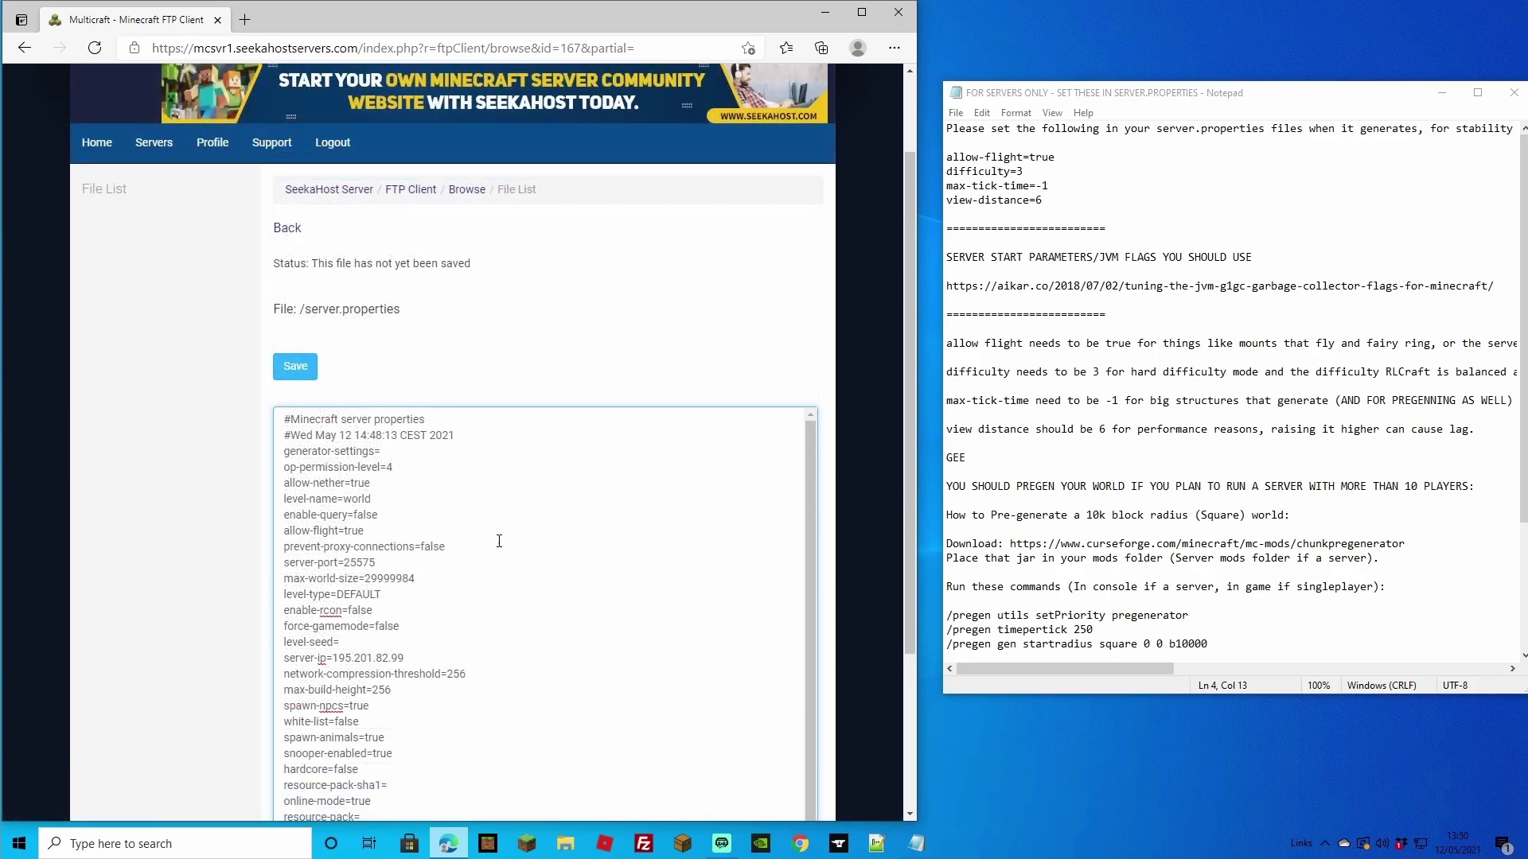
pyautogui.scroll(-3, 499, 541)
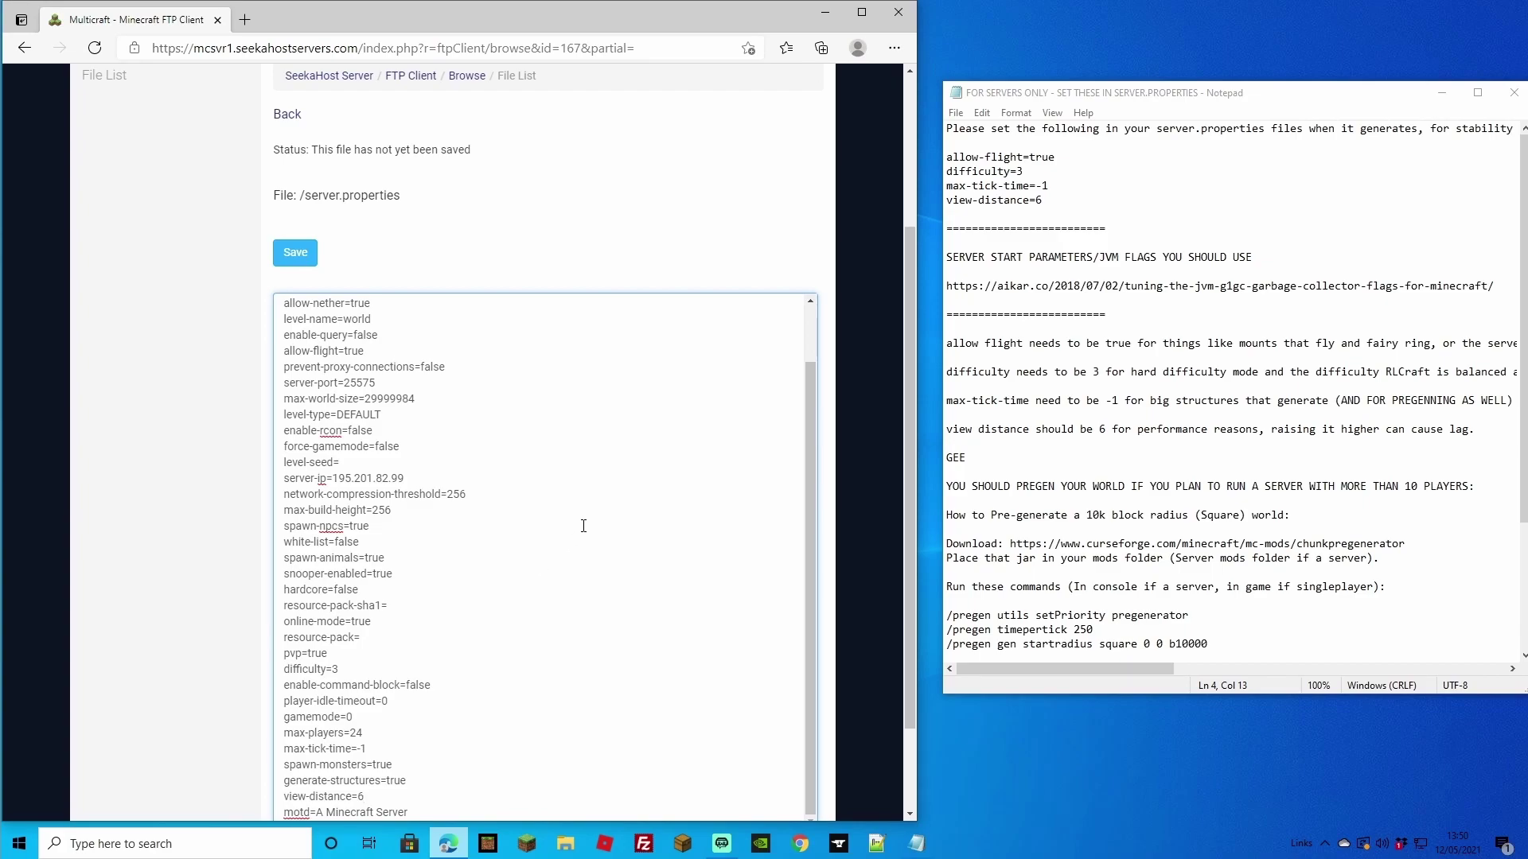
pyautogui.click(296, 253)
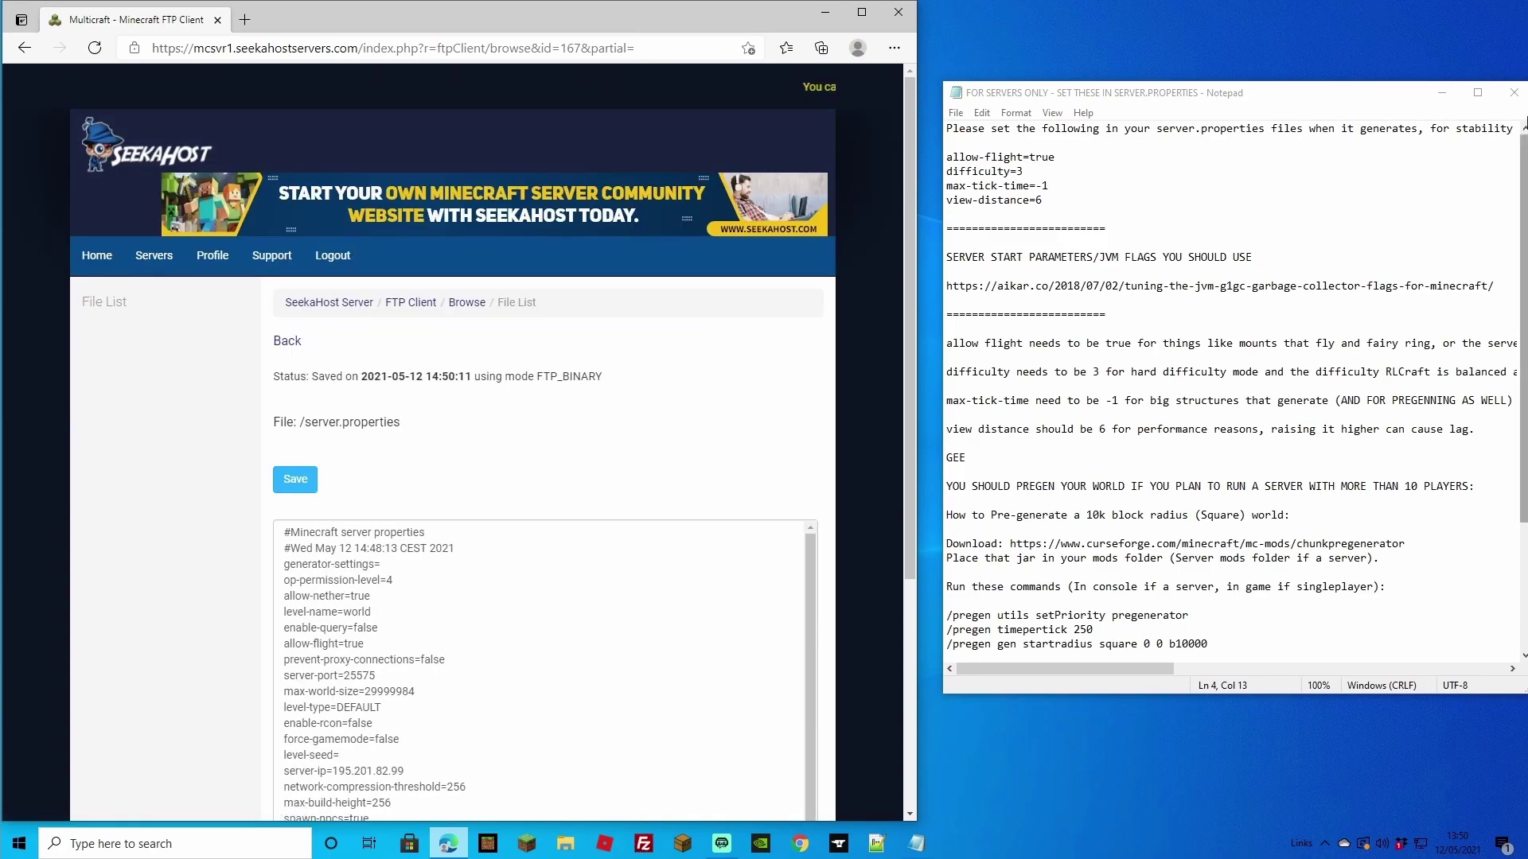
pyautogui.click(1513, 92)
# - Maximise Edge, check the server overview shows Online with 0/24 players, and close the browser
pyautogui.click(856, 20)
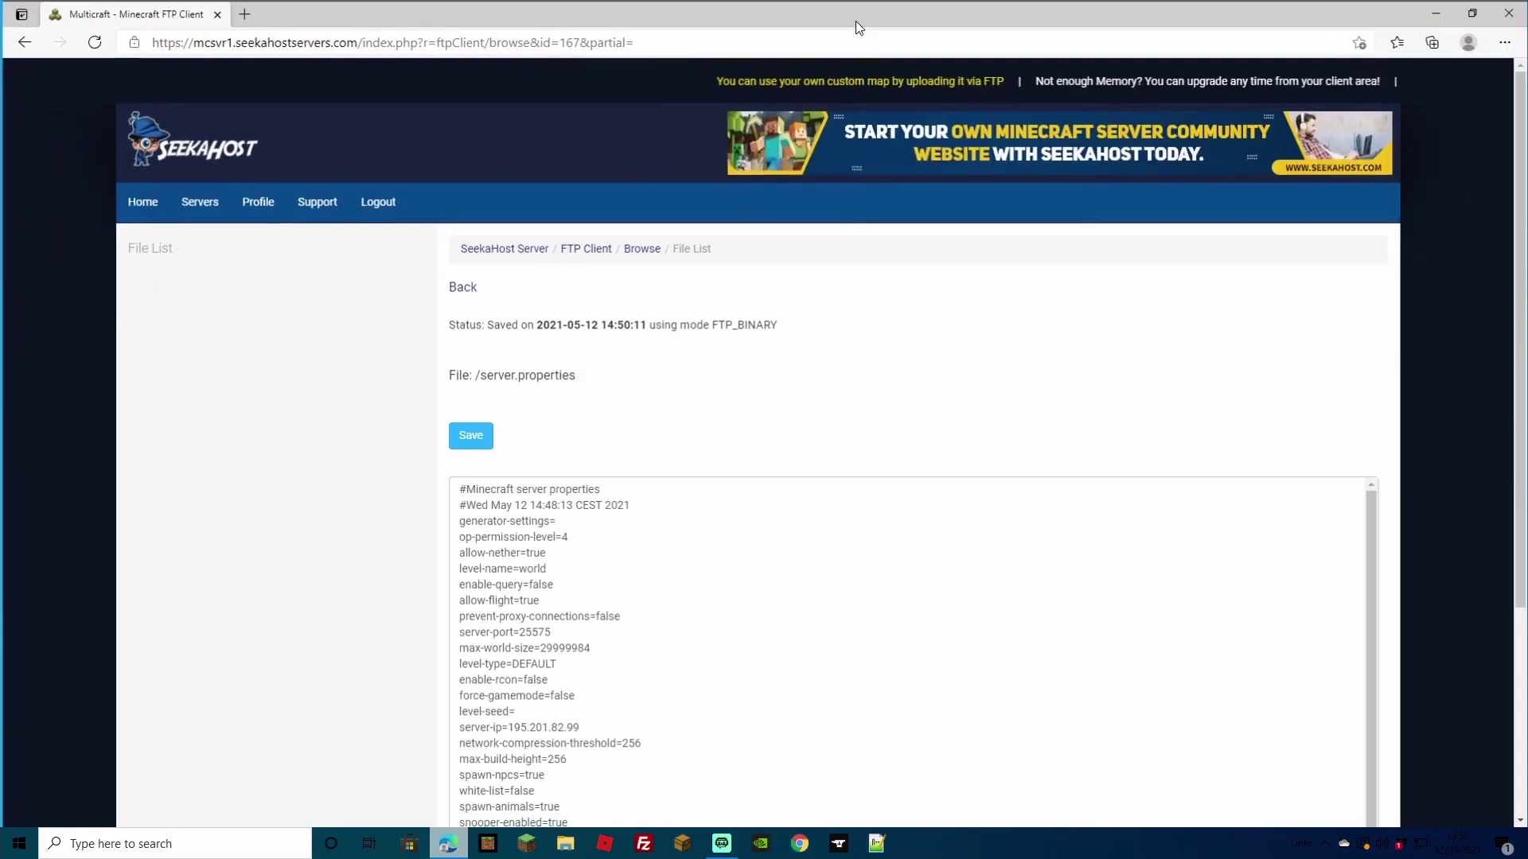
pyautogui.click(502, 248)
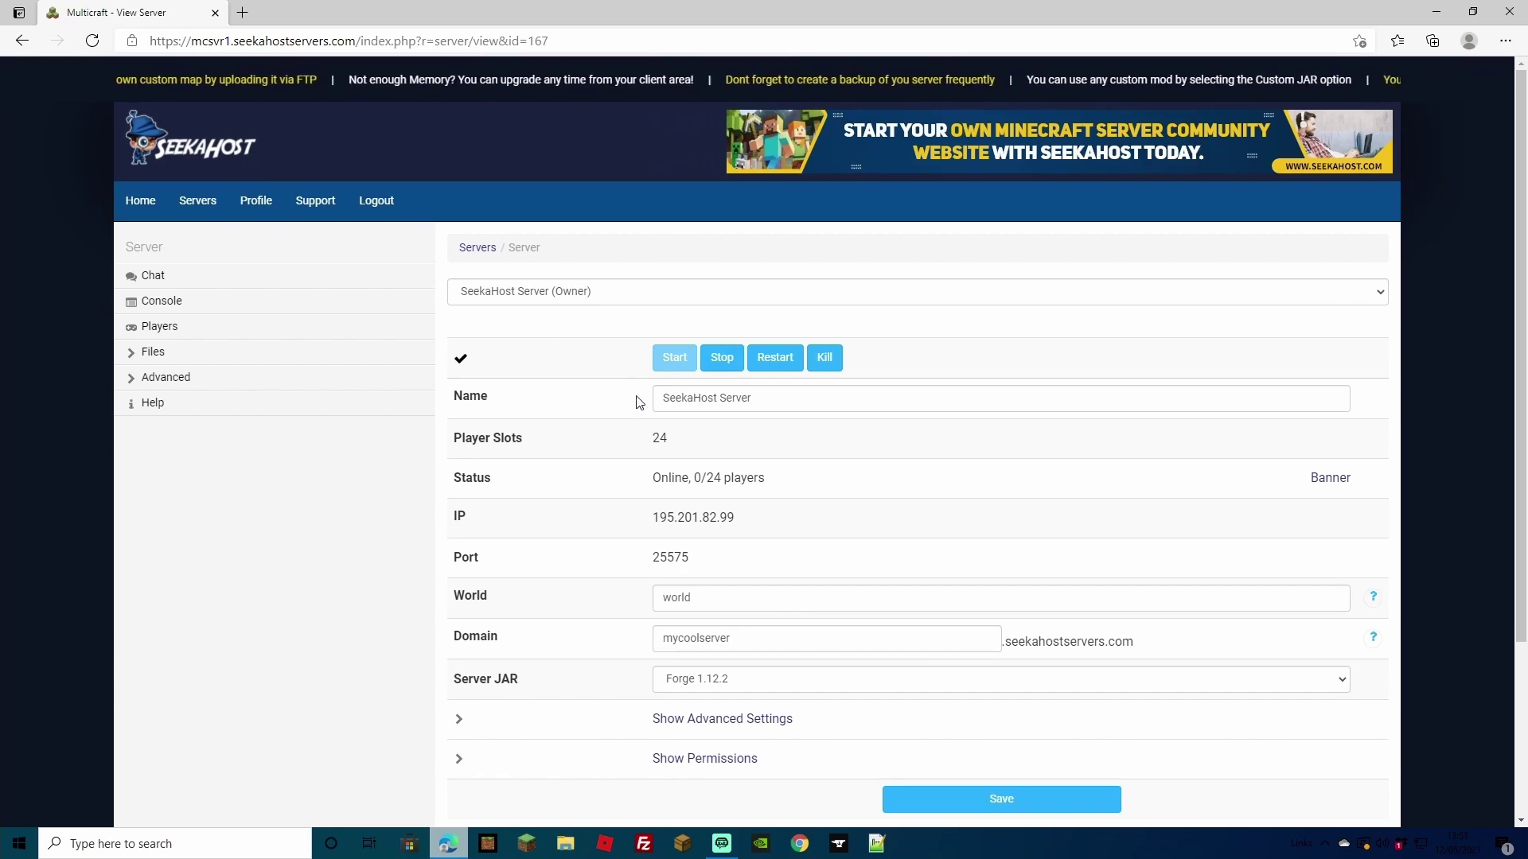
pyautogui.click(1512, 15)
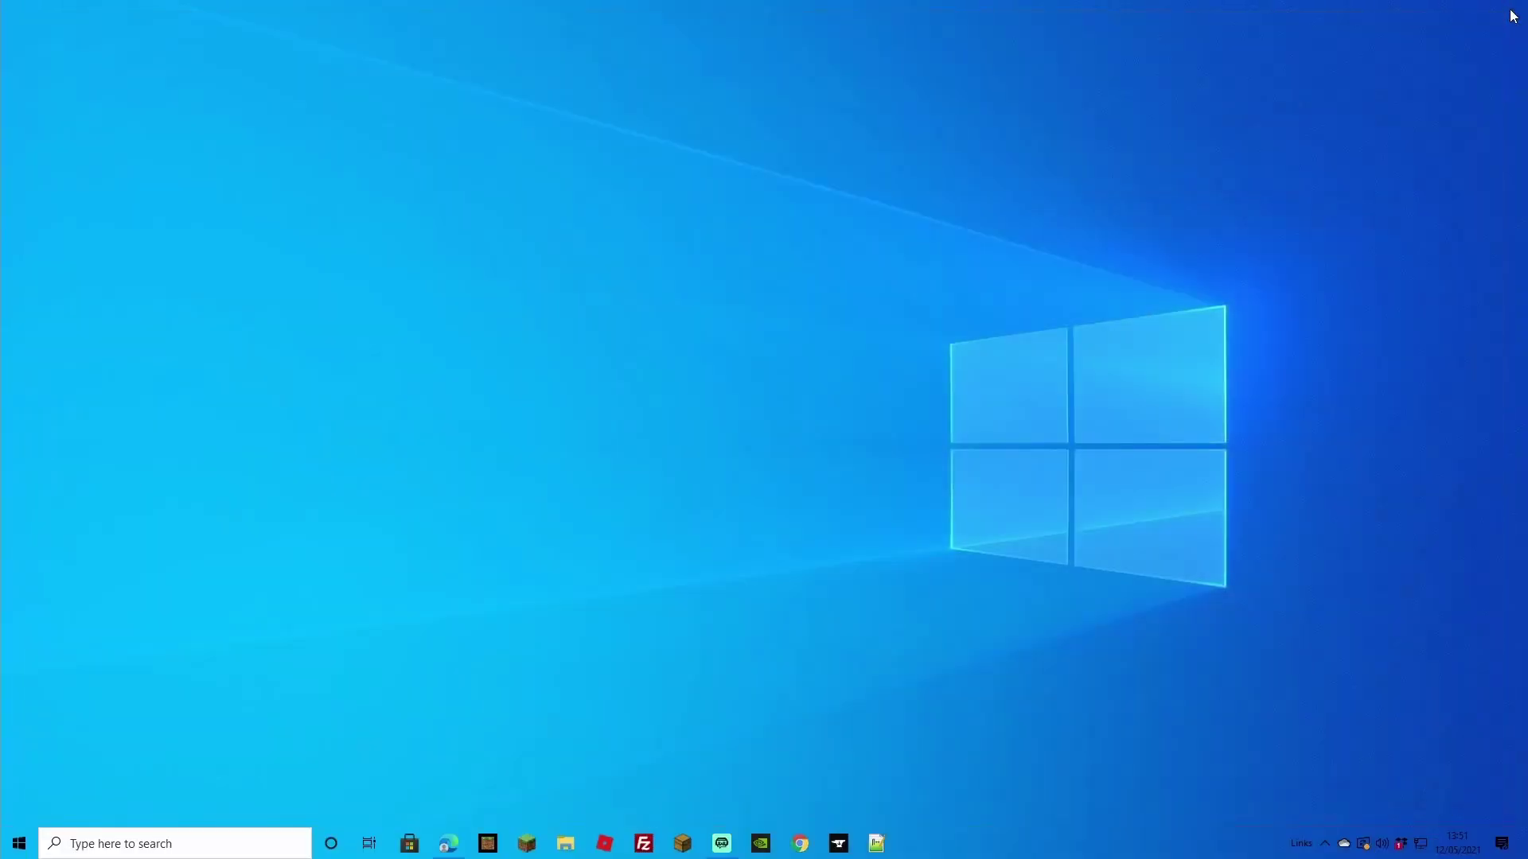